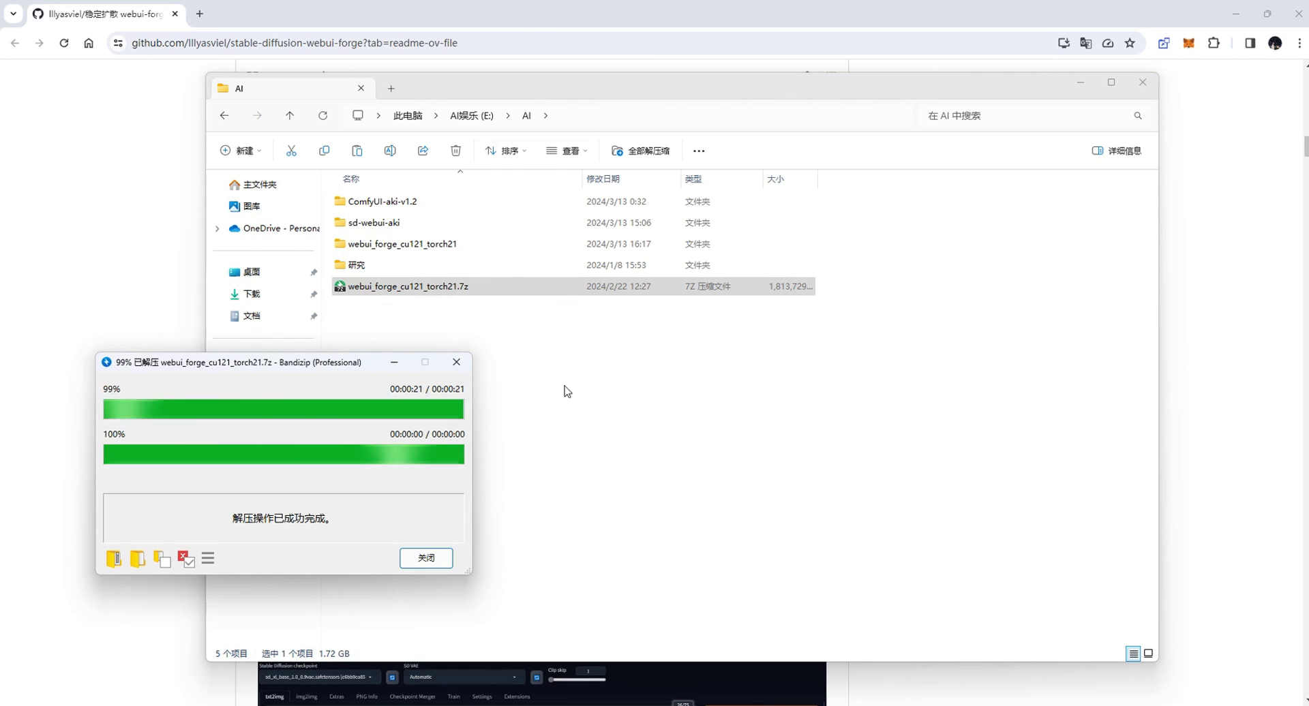
# Open the extracted webui_forge_cu121_torch21 folder and run update.bat until the update finishes
pyautogui.click(436, 558)
pyautogui.doubleClick(424, 242)
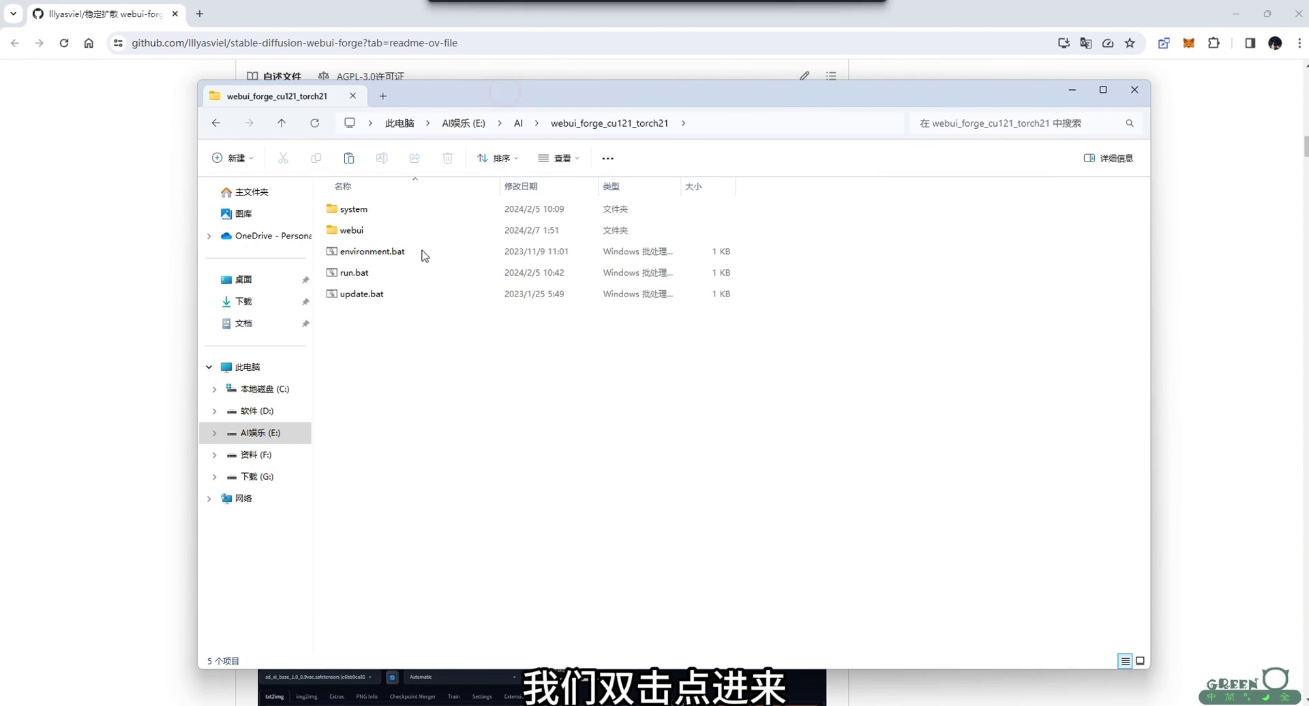
pyautogui.click(368, 326)
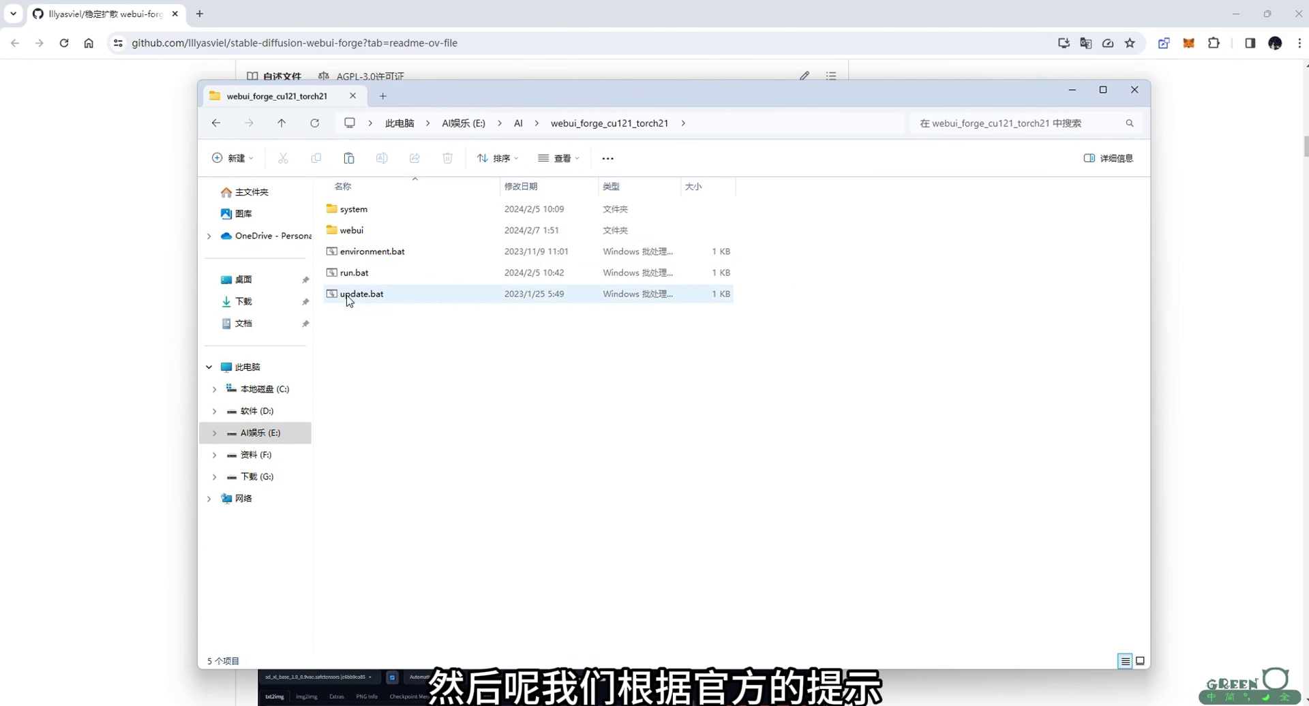
pyautogui.click(351, 298)
pyautogui.doubleClick(362, 299)
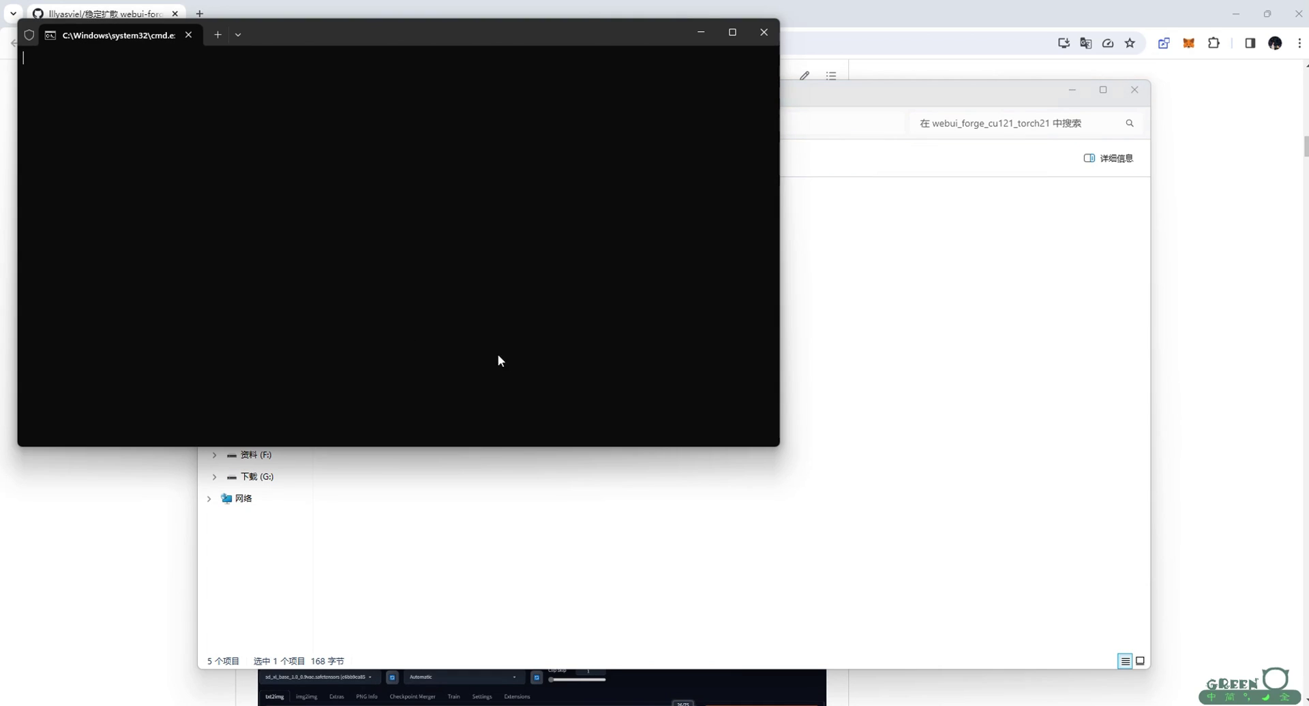
pyautogui.moveTo(325, 42); pyautogui.dragTo(317, 68)
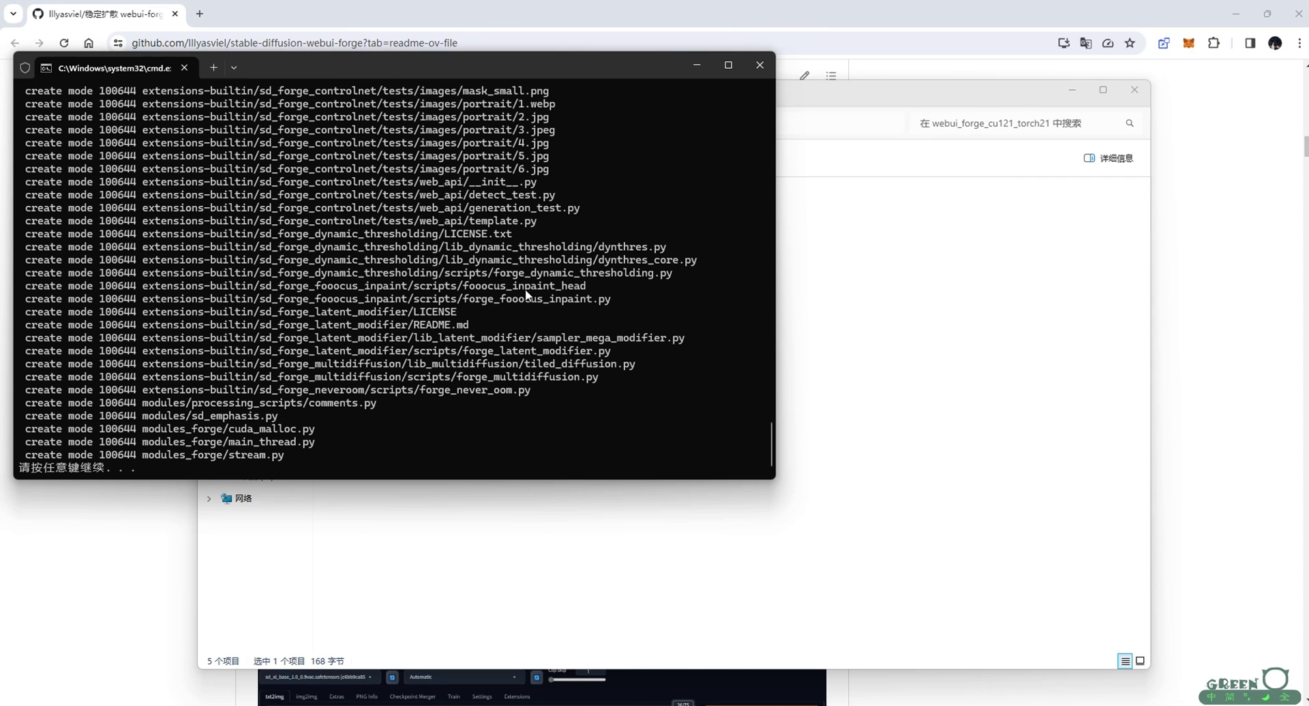
pyautogui.scroll(15, 296, 410)
pyautogui.moveTo(766, 334); pyautogui.dragTo(765, 454)
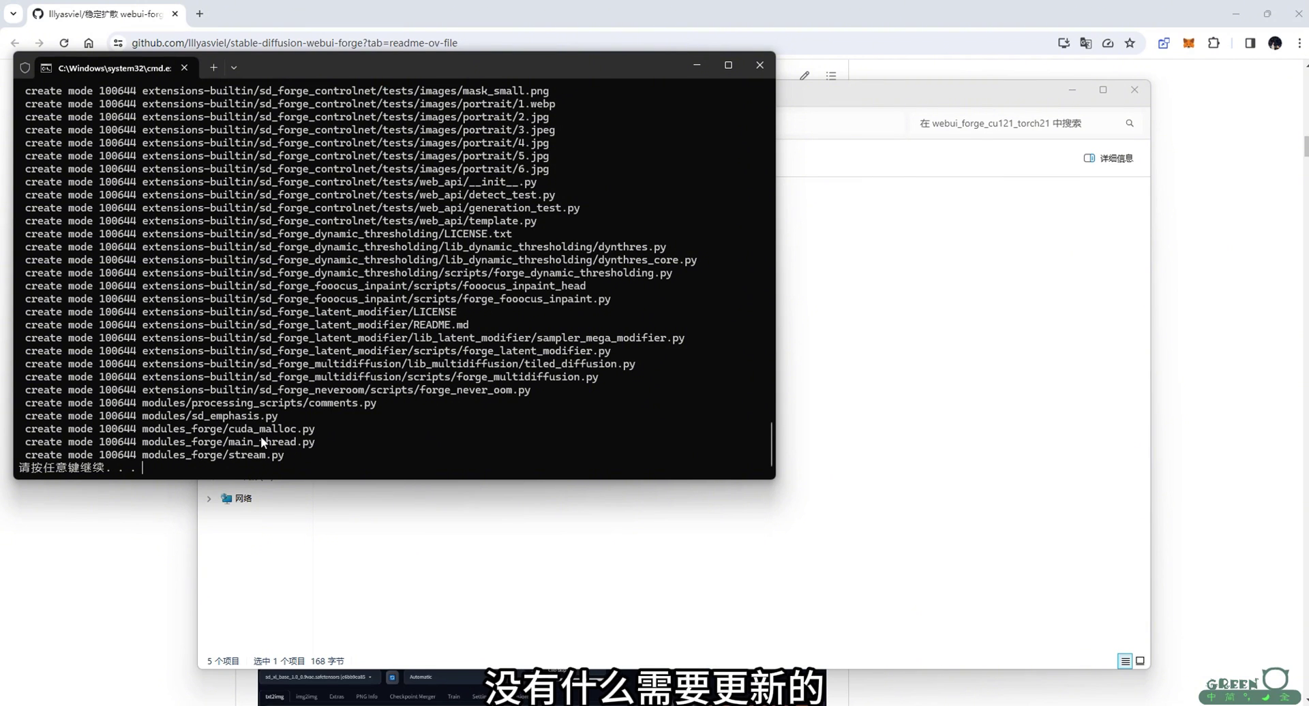
pyautogui.press('Return')
# Launch the Stable Diffusion web UI with run.bat and check its console window
pyautogui.click(337, 270)
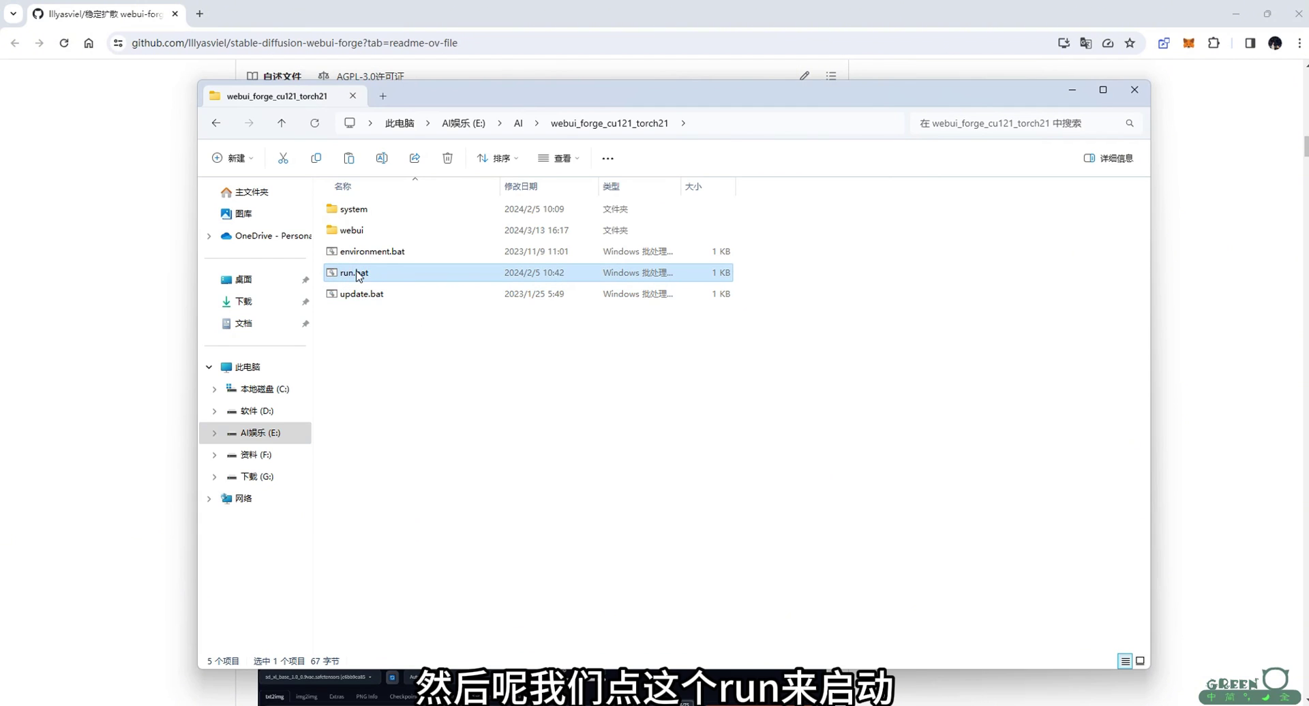
pyautogui.doubleClick(355, 272)
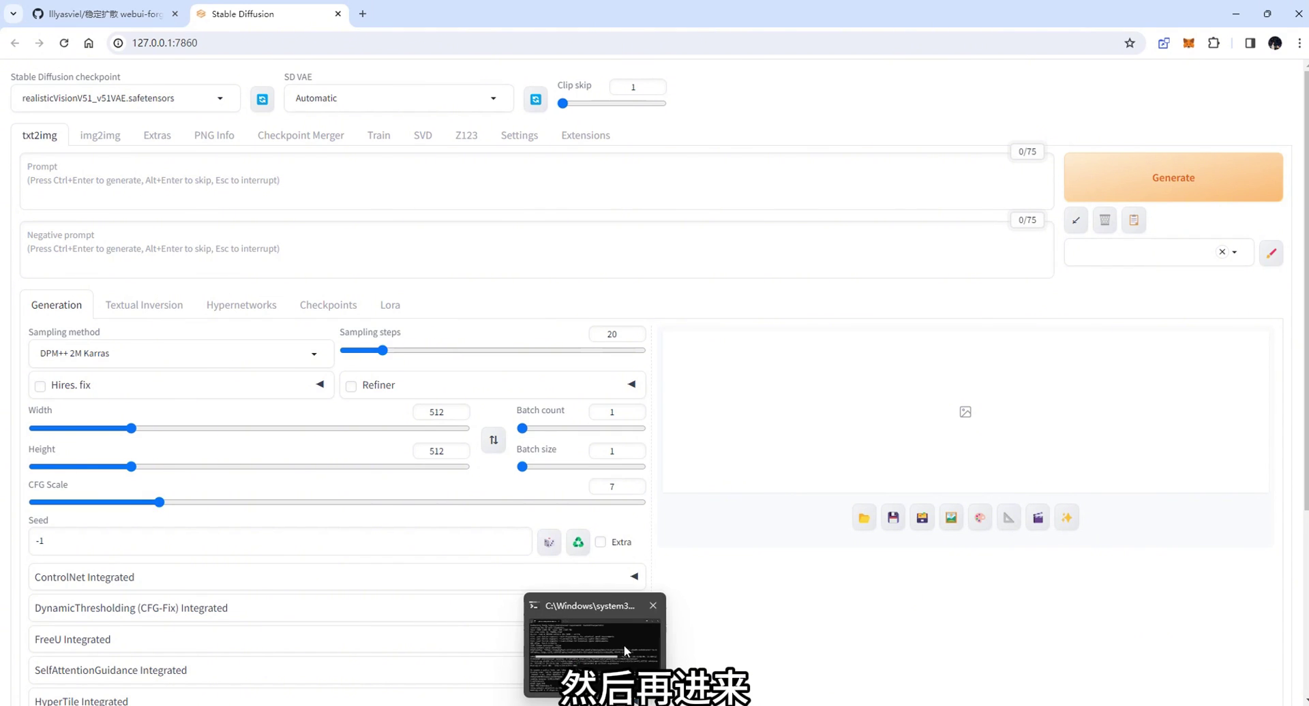
pyautogui.click(624, 644)
pyautogui.click(879, 176)
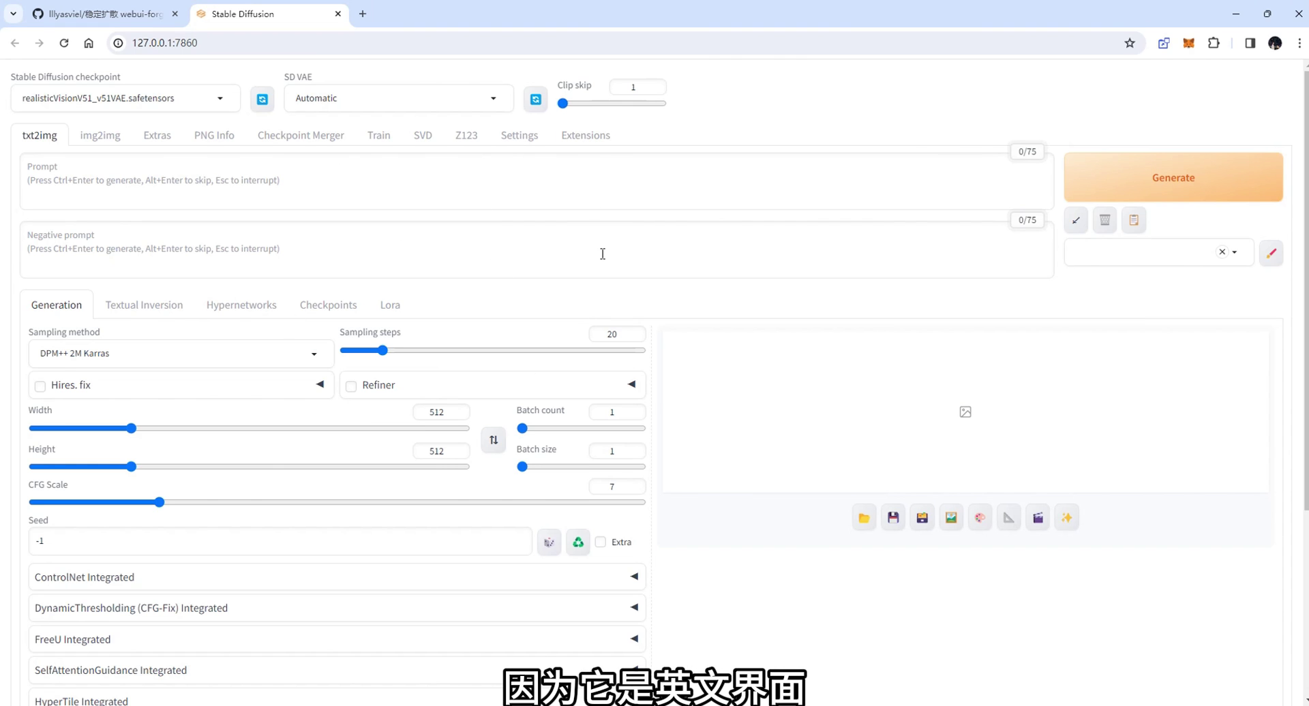
# Load the list of available extensions from the default index with the localization tag no longer hidden
pyautogui.click(586, 143)
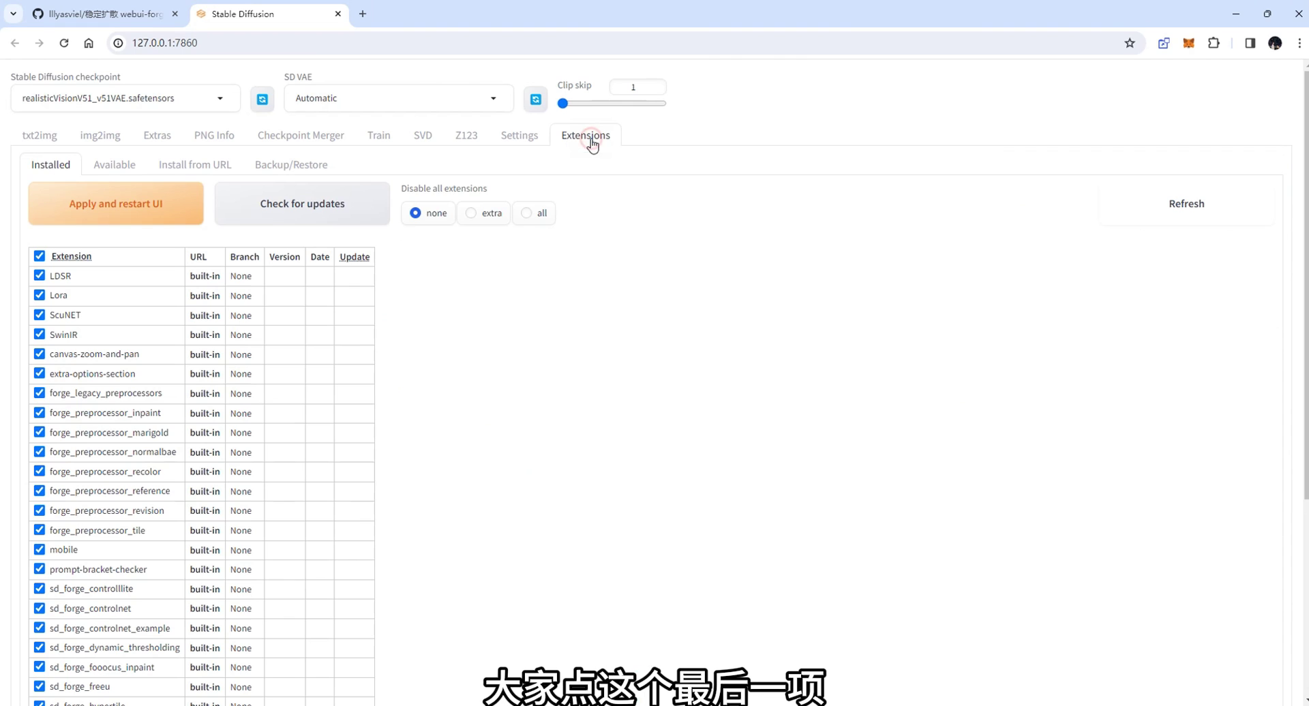
pyautogui.click(108, 166)
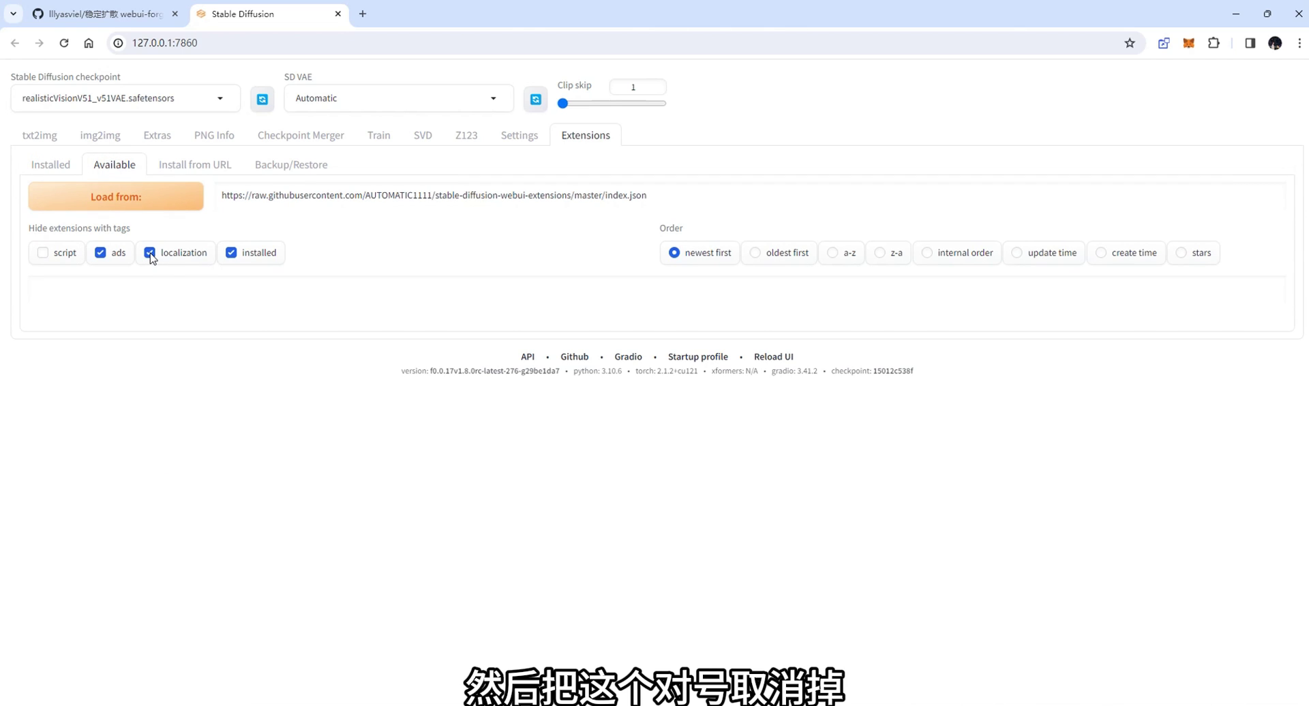
pyautogui.click(150, 253)
pyautogui.click(125, 202)
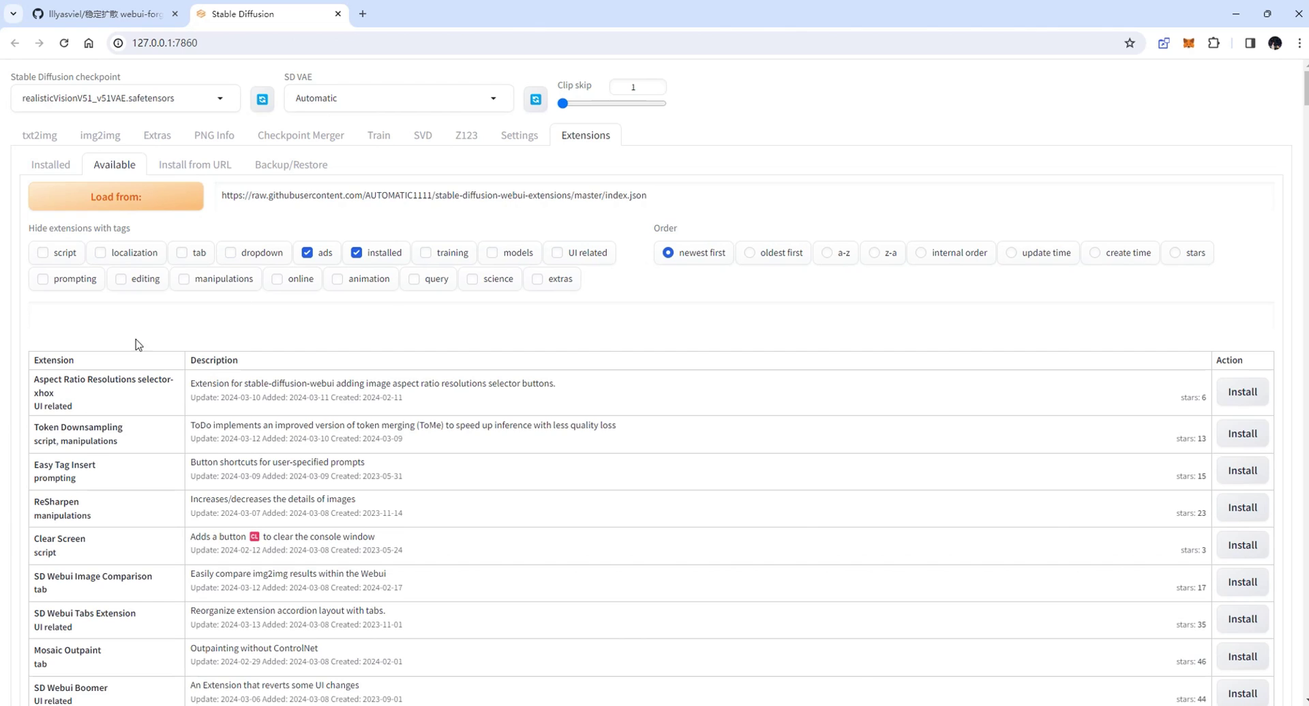
pyautogui.scroll(-5, 136, 344)
pyautogui.scroll(5, 136, 344)
# Filter the available extensions by zh_han and install the zh_Hans Localization extension for Simplified Chinese
pyautogui.click(83, 323)
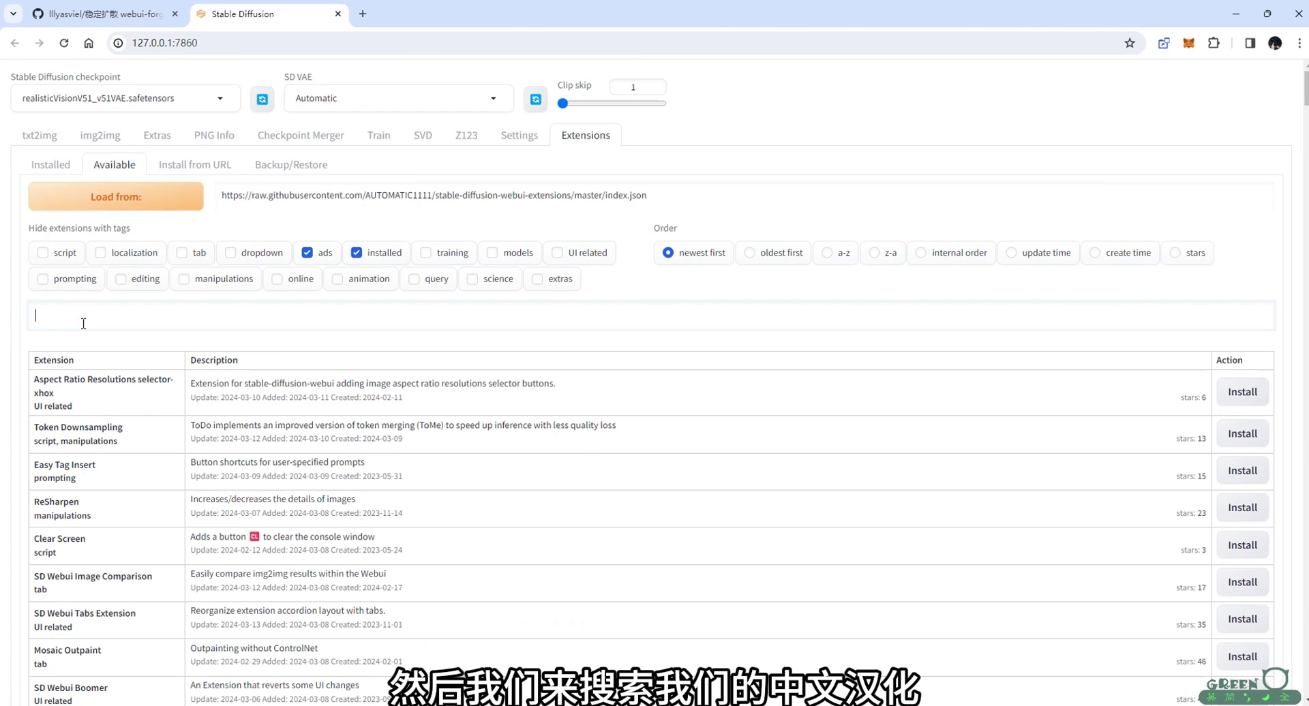
pyautogui.write('zh_han')
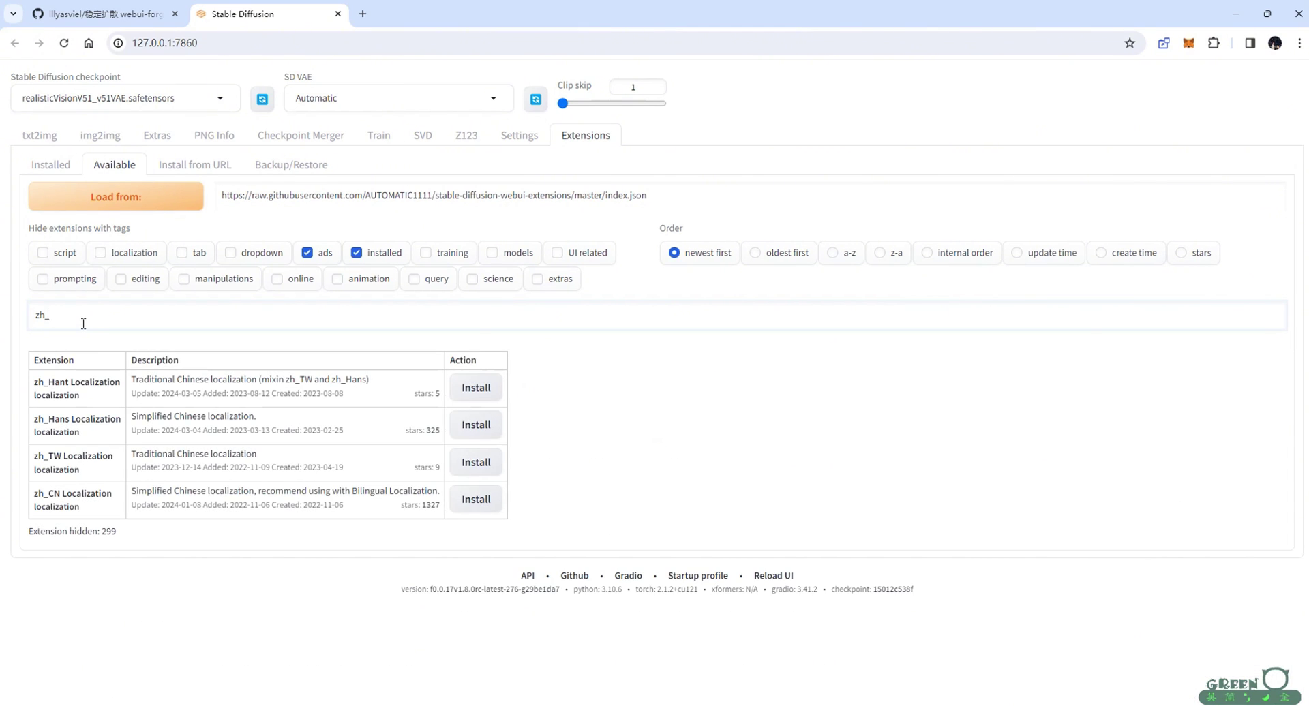
pyautogui.doubleClick(83, 324)
pyautogui.click(112, 325)
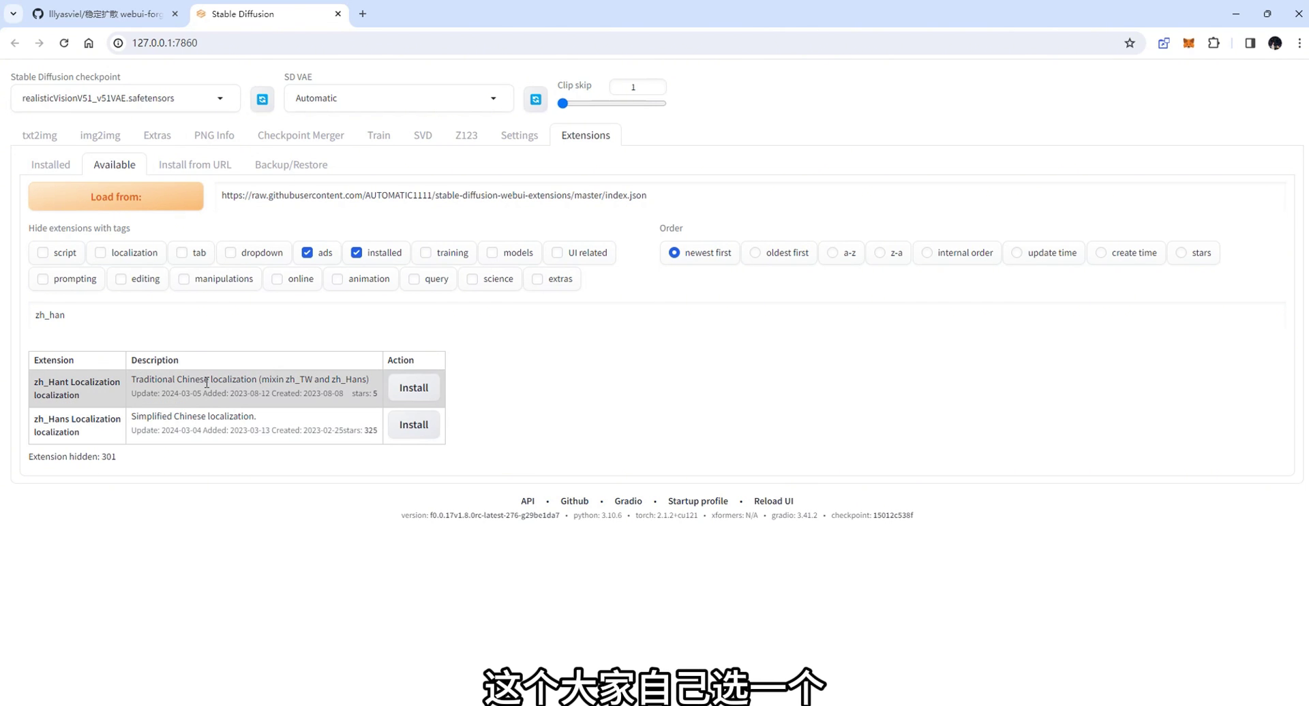
pyautogui.click(409, 428)
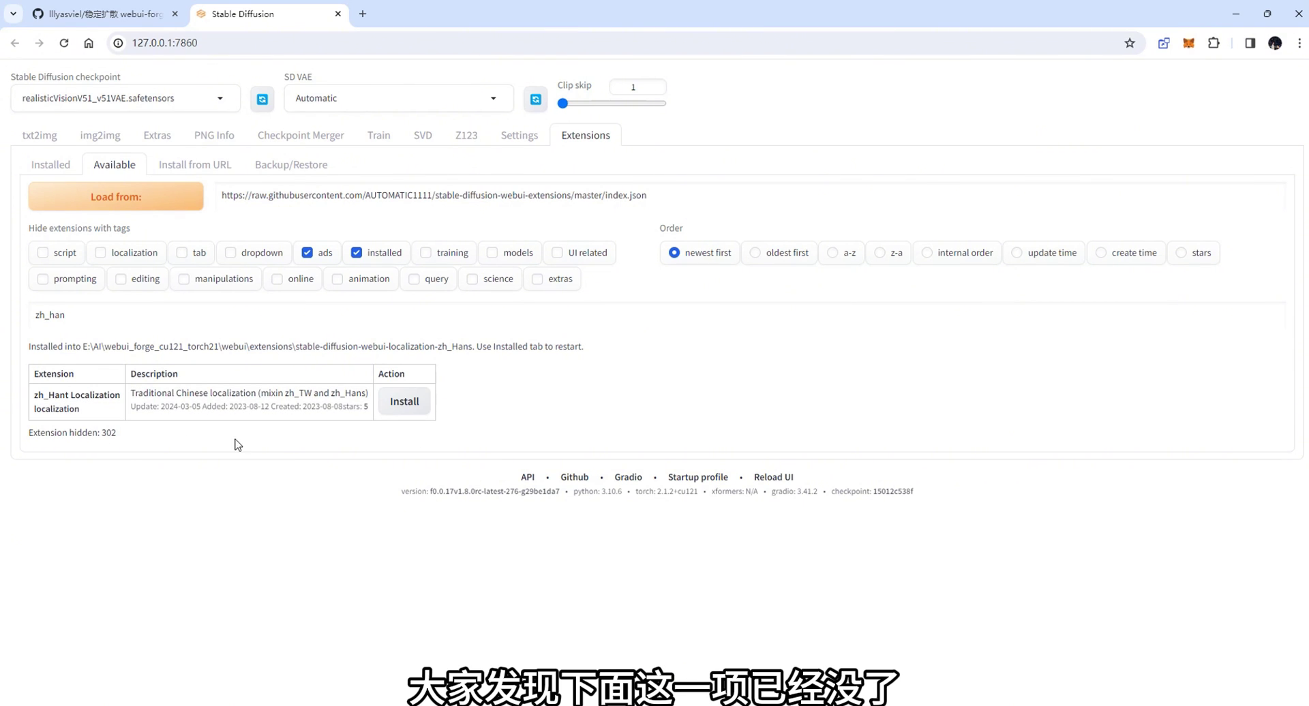
pyautogui.moveTo(53, 347); pyautogui.dragTo(579, 348)
pyautogui.click(450, 366)
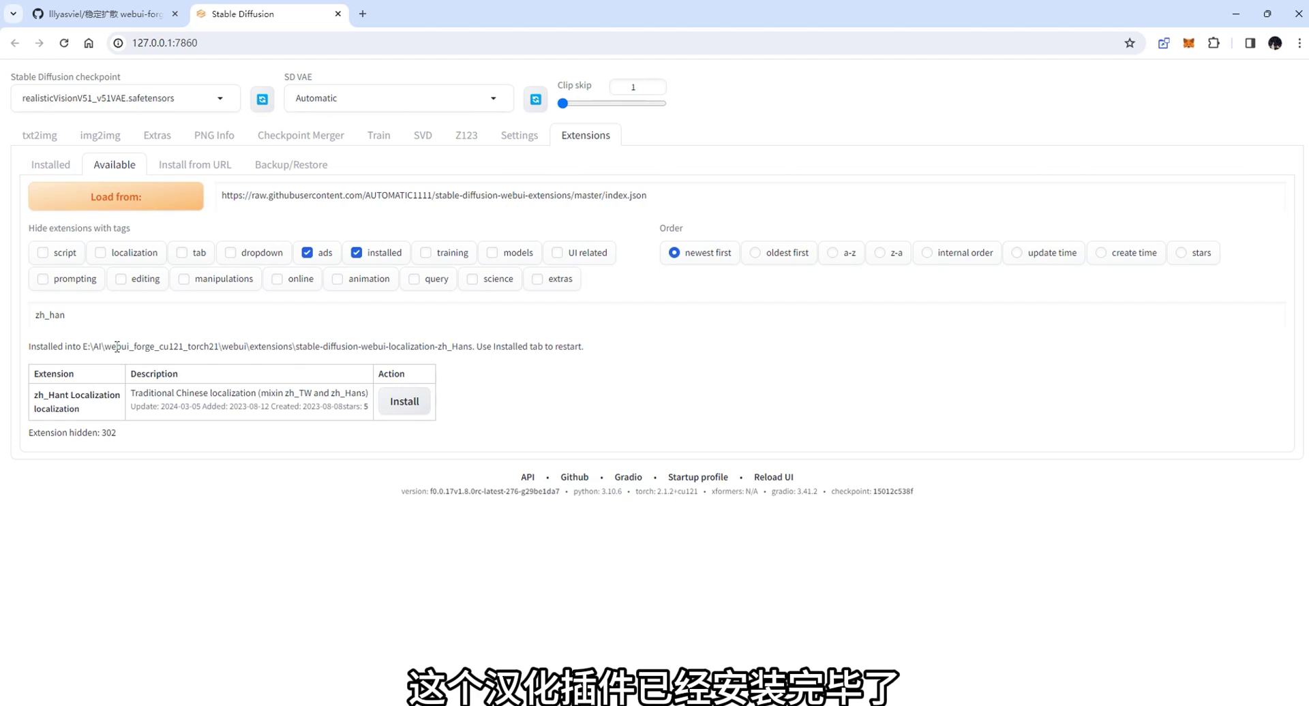
pyautogui.moveTo(31, 346)
pyautogui.mouseDown()
pyautogui.moveTo(546, 347)
pyautogui.moveTo(37, 346)
pyautogui.mouseUp()
pyautogui.click(544, 342)
pyautogui.click(41, 346)
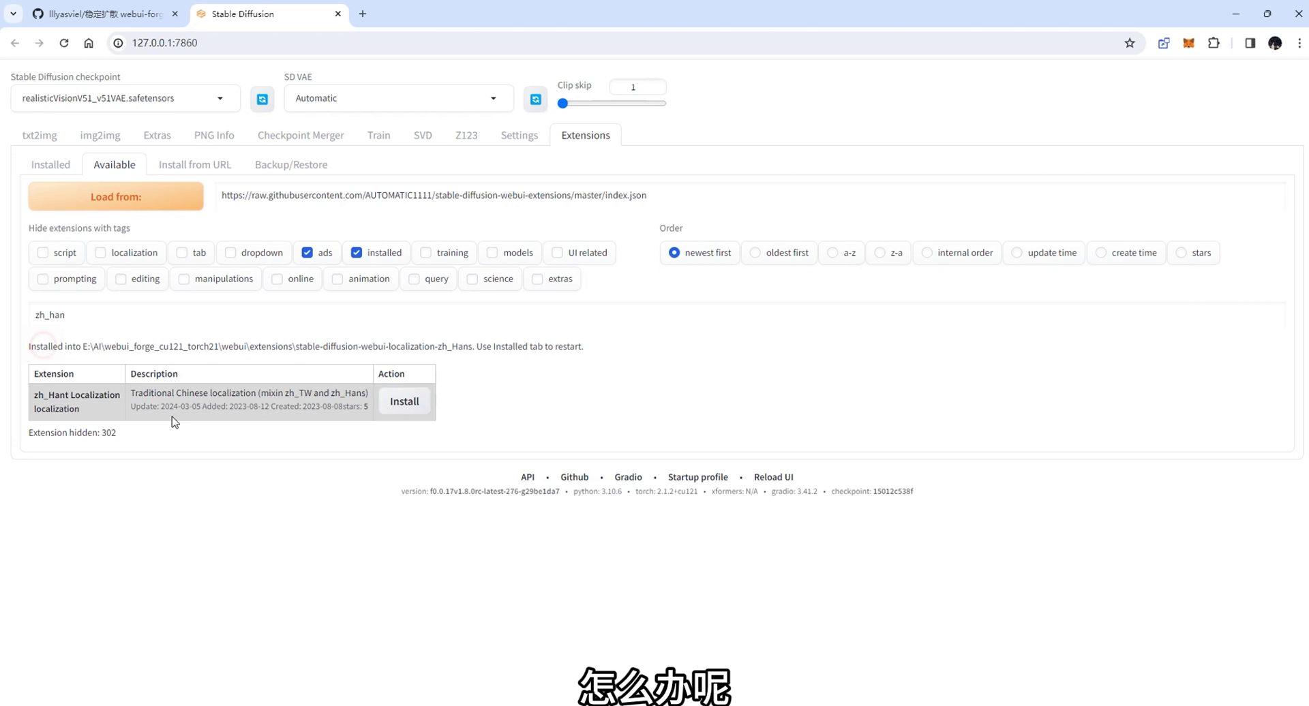
# Open the zh_Hant Localization extension's GitHub repository and copy its HTTPS clone URL
pyautogui.click(71, 402)
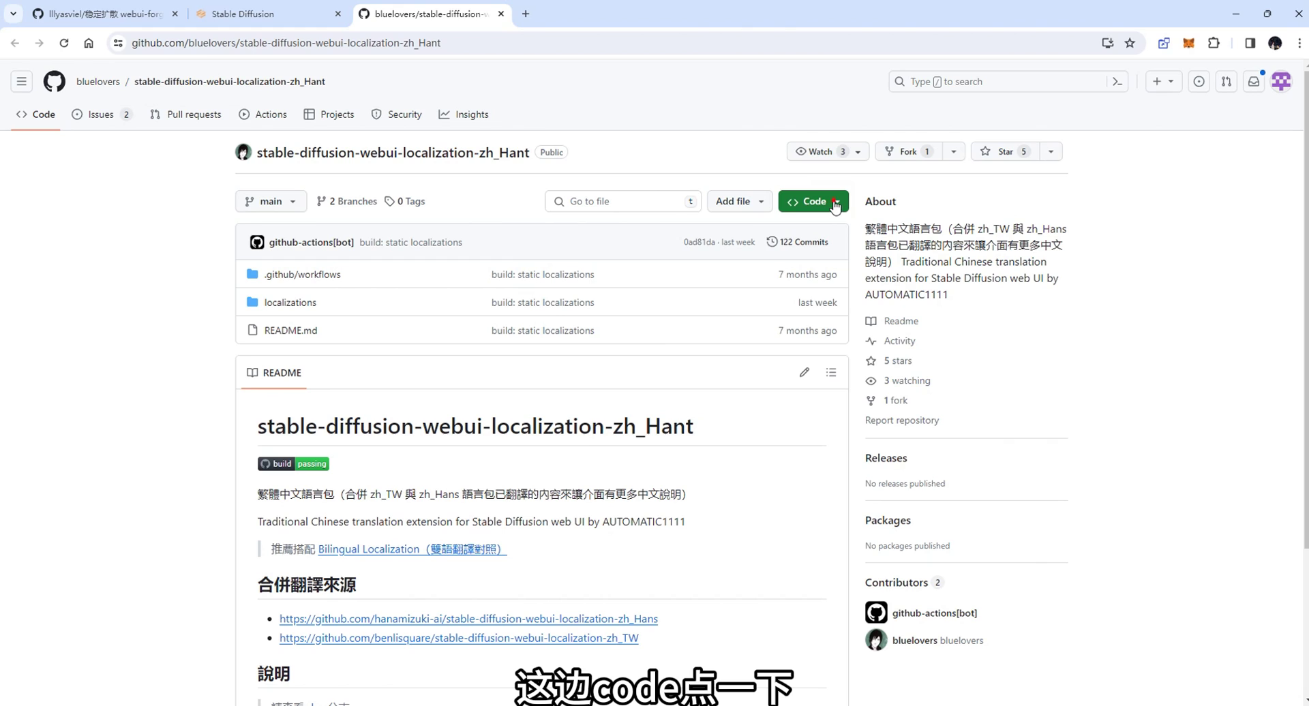
pyautogui.click(835, 202)
pyautogui.click(770, 321)
pyautogui.click(827, 323)
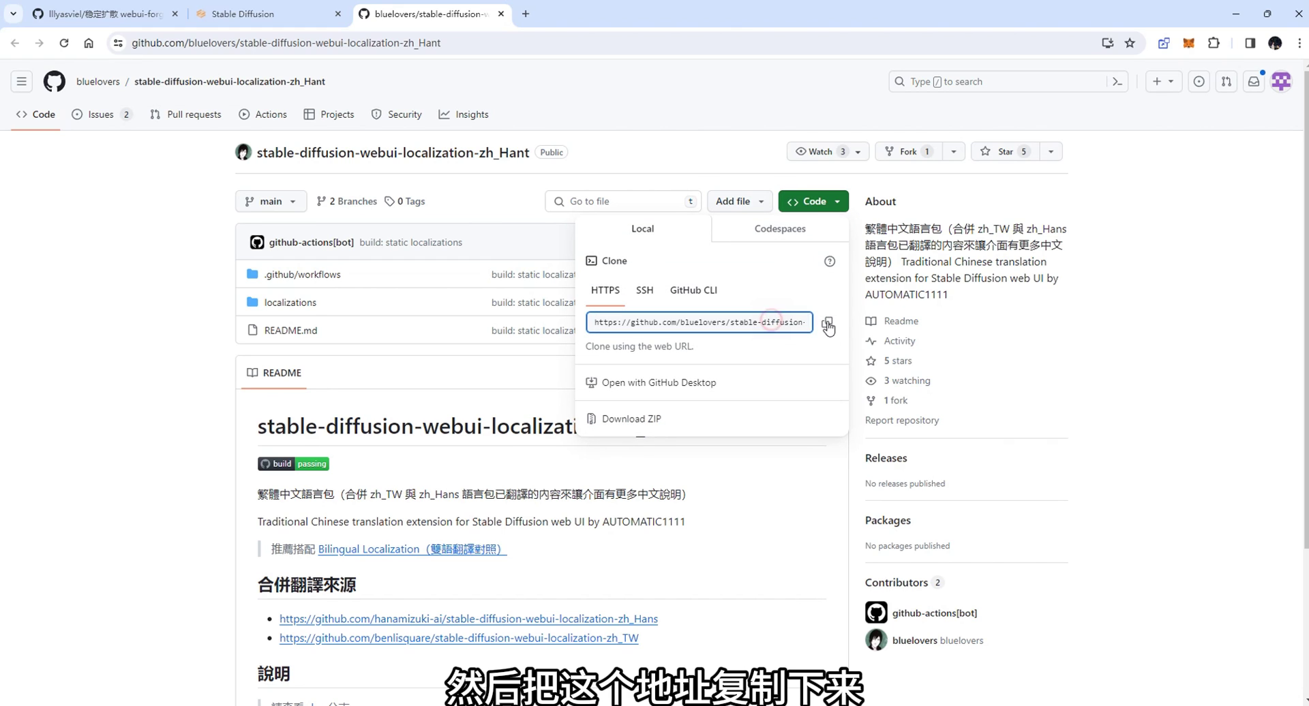
pyautogui.click(828, 323)
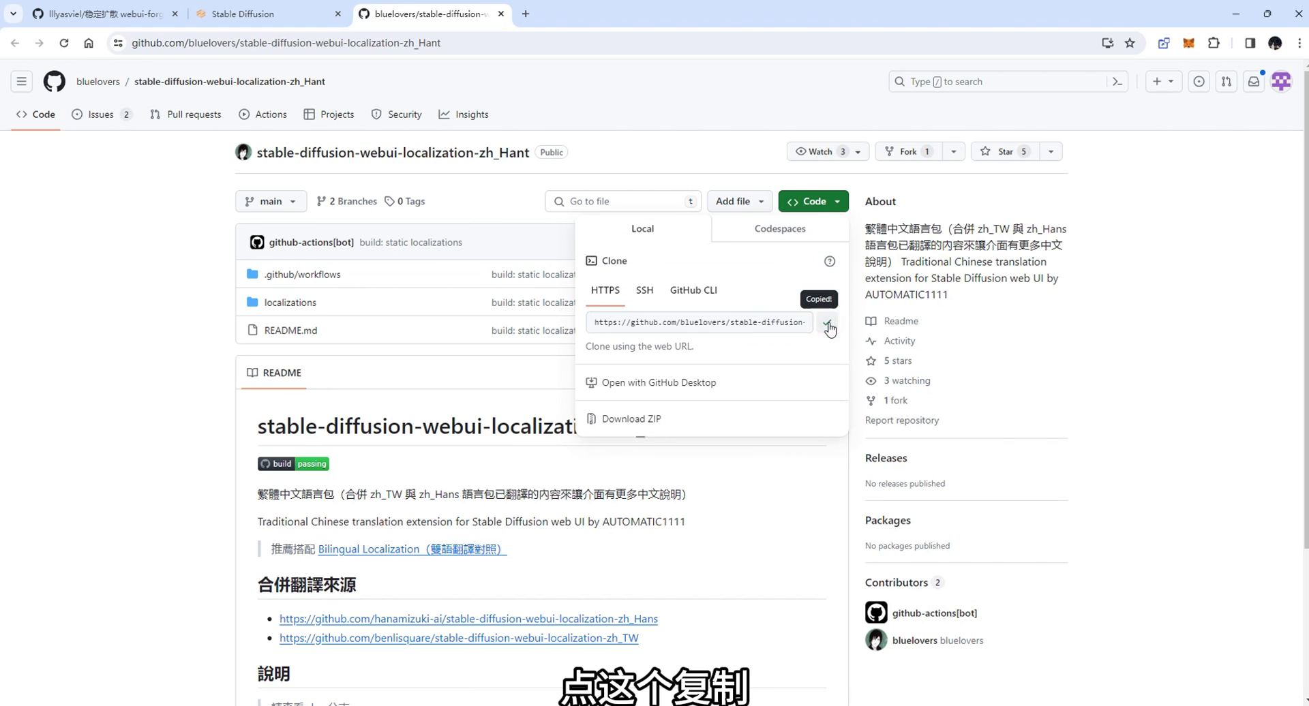
# Return to the web UI and enter the copied zh_Hant repository URL as the git source for installing an extension
pyautogui.click(268, 15)
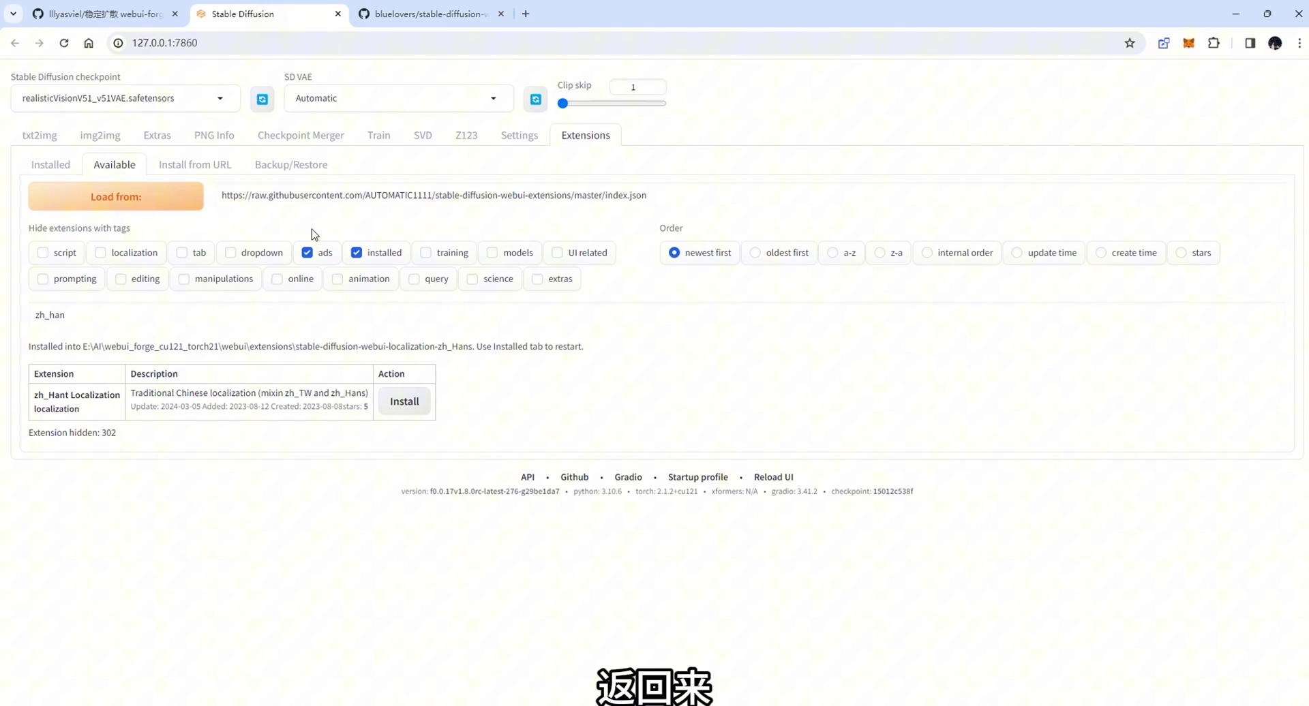
pyautogui.click(191, 169)
pyautogui.click(136, 208)
pyautogui.rightClick(131, 207)
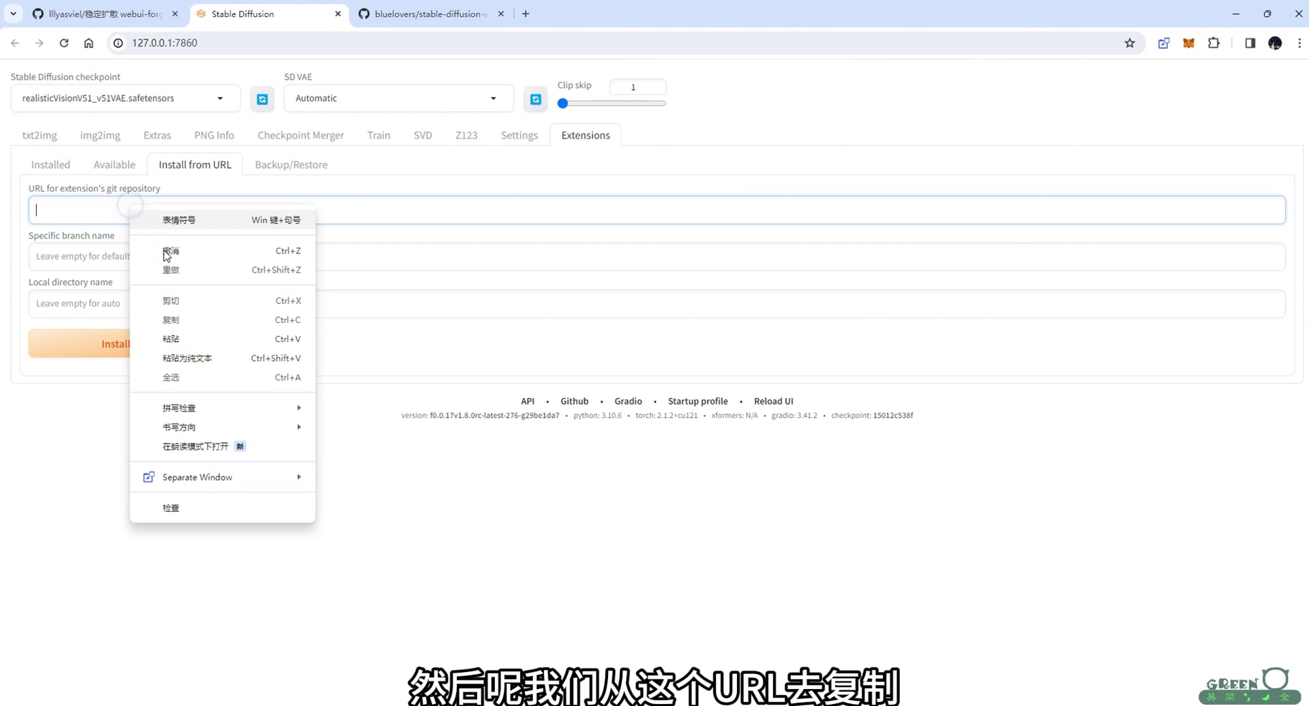
pyautogui.click(184, 341)
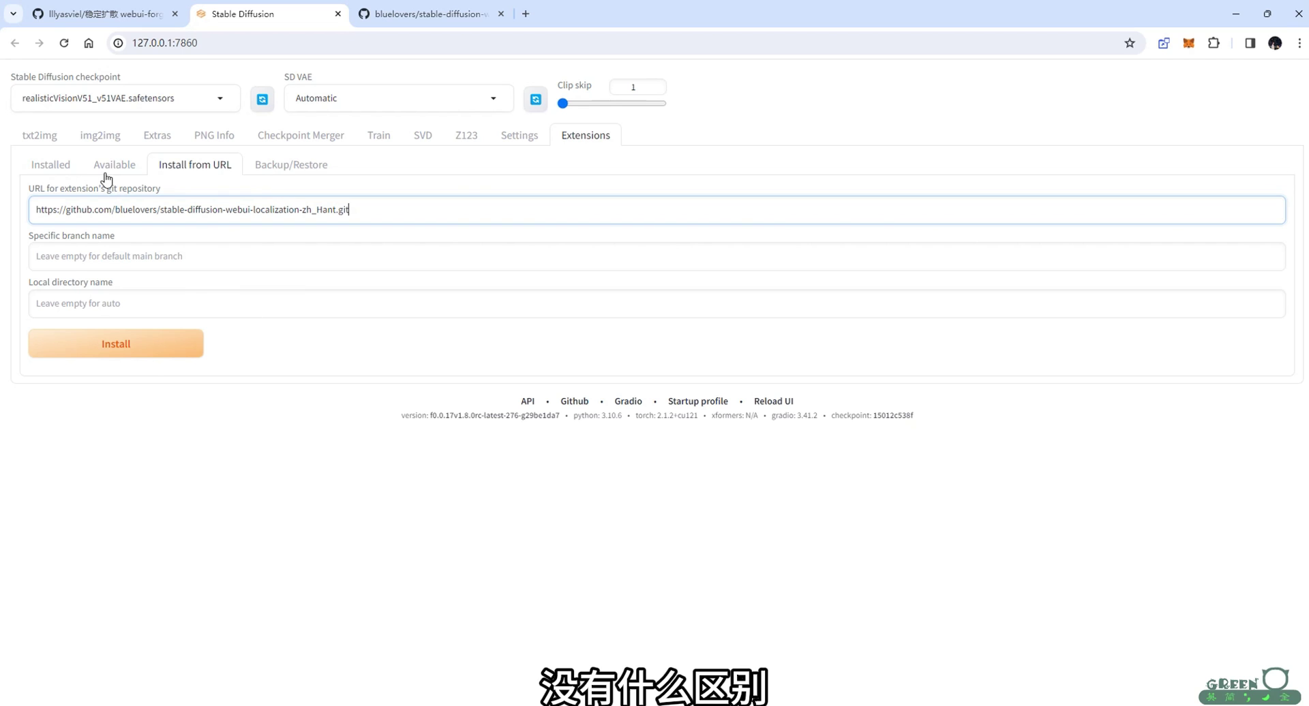
# Check the restart notice for the installed extension and reload the web UI from the settings page
pyautogui.click(54, 165)
pyautogui.click(115, 165)
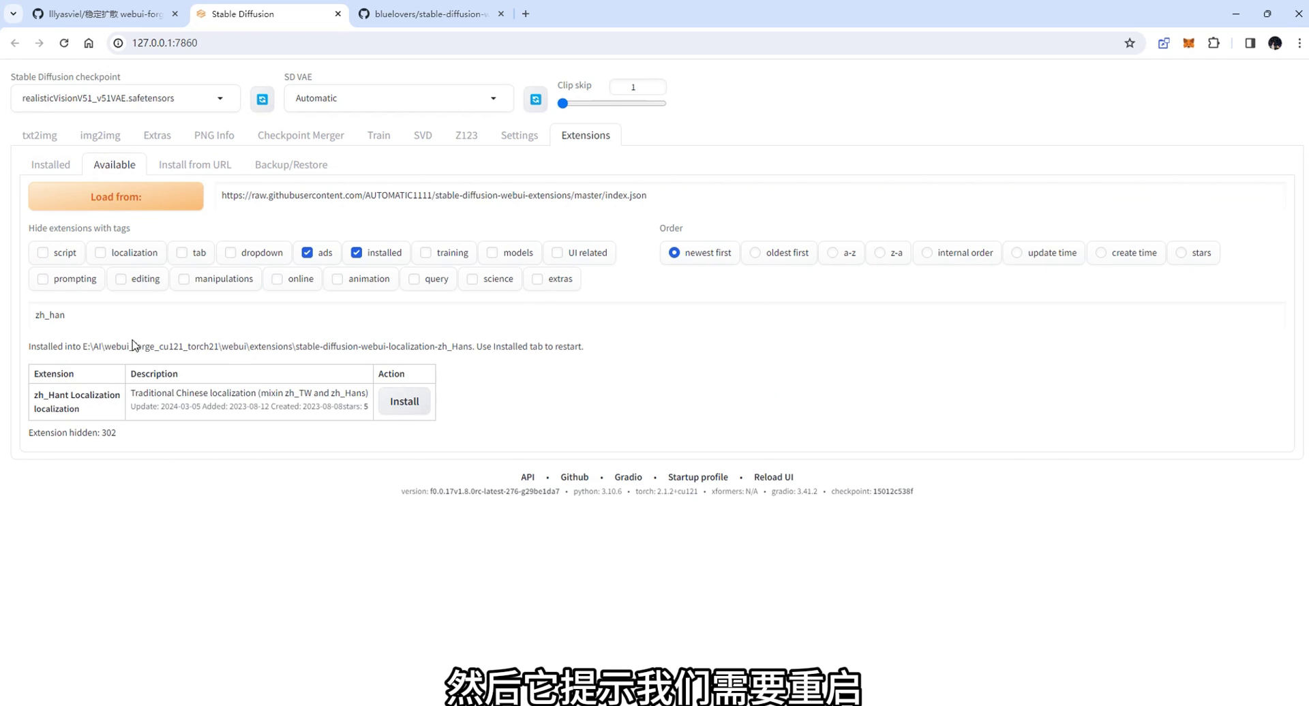
pyautogui.moveTo(554, 348); pyautogui.dragTo(591, 349)
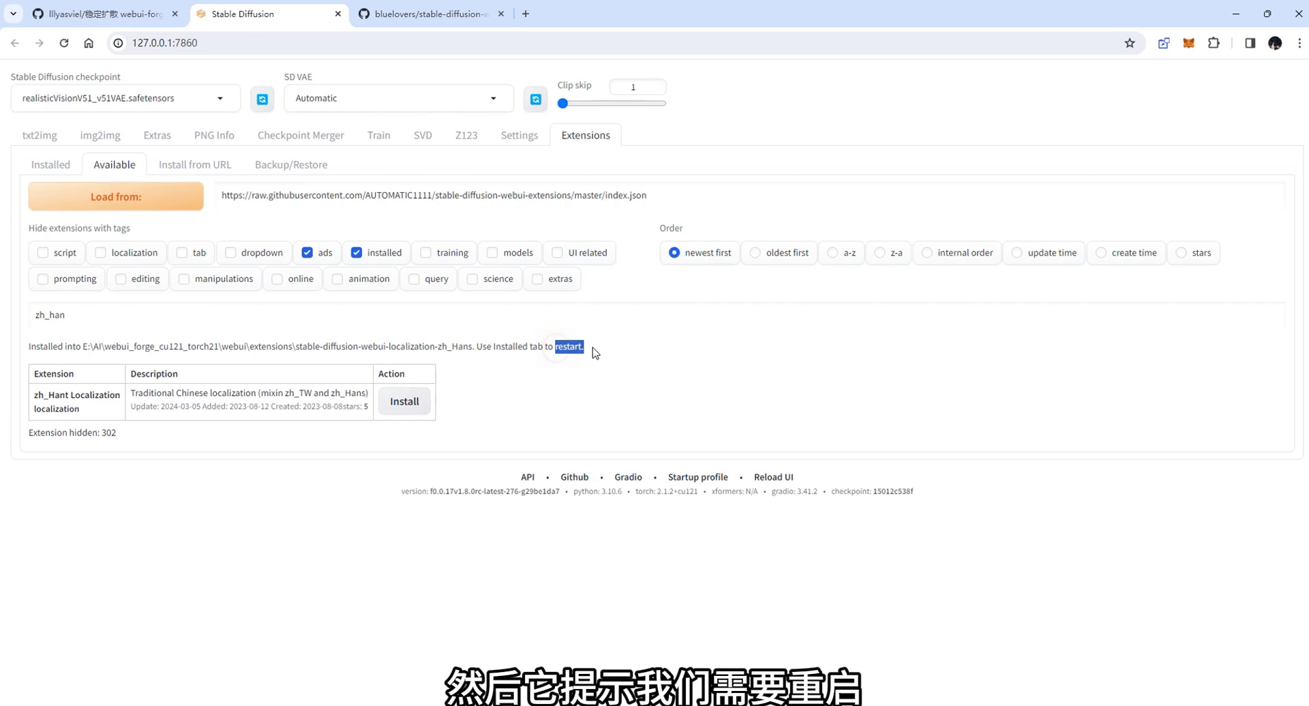
pyautogui.click(522, 139)
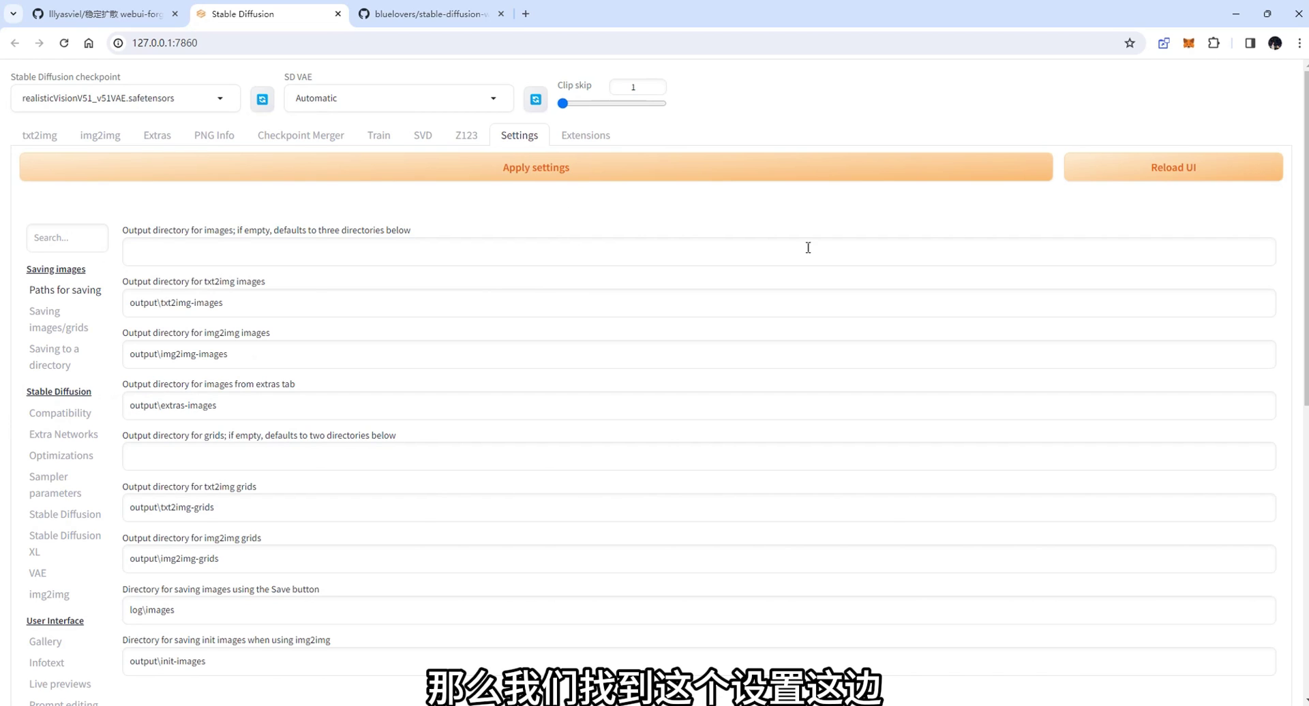
pyautogui.click(1171, 176)
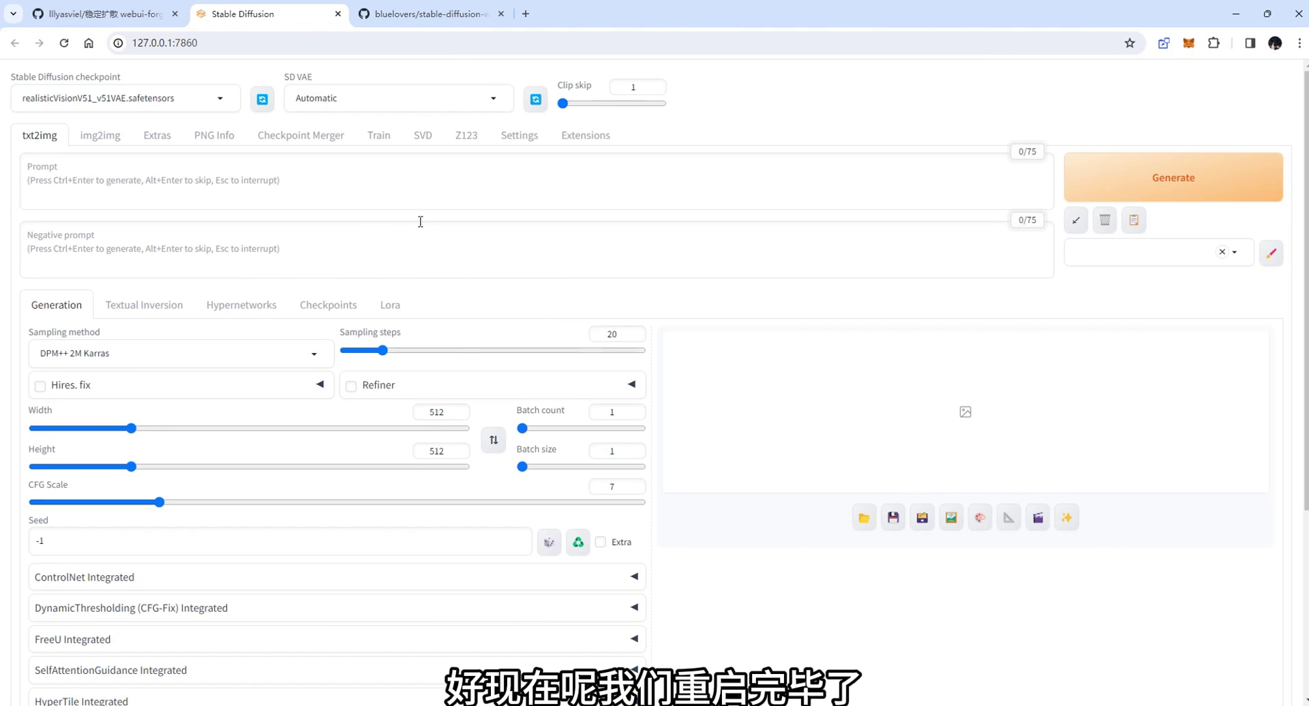
# Set the user interface localization to zh-Hans (Stable), apply the settings and reload the UI
pyautogui.click(535, 136)
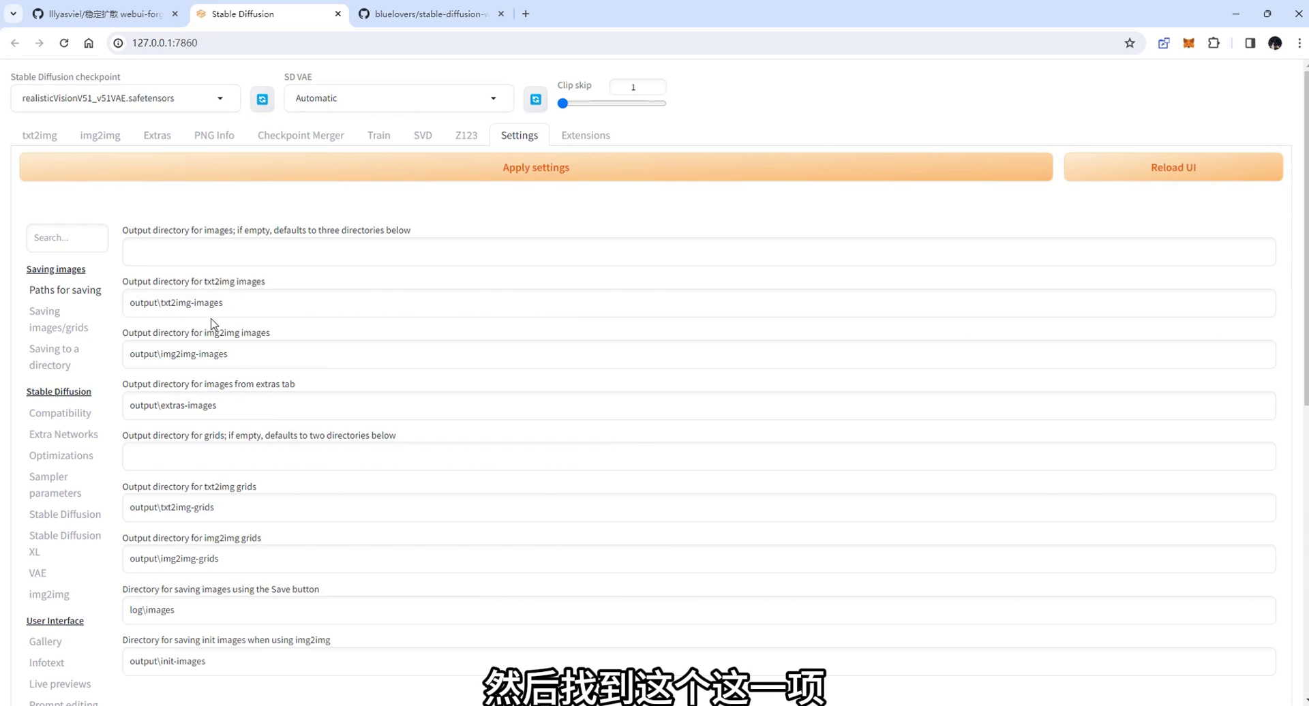
pyautogui.scroll(-4, 212, 324)
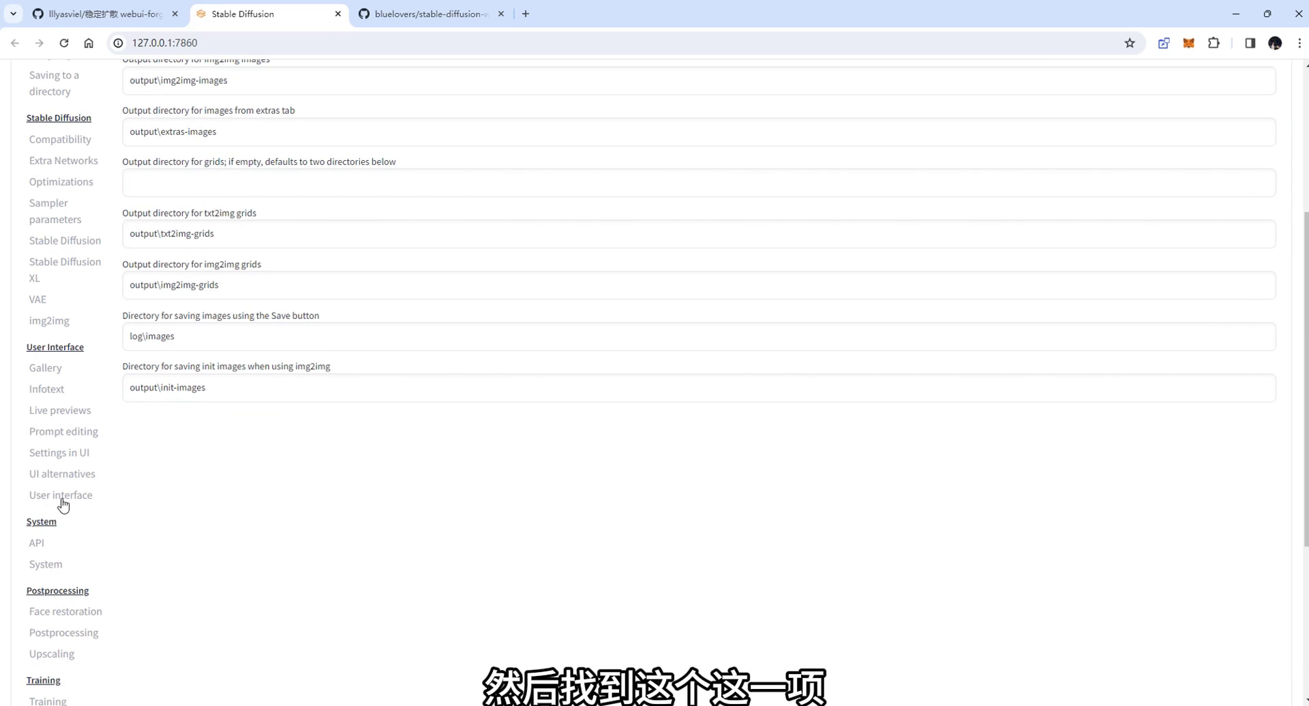
pyautogui.click(79, 498)
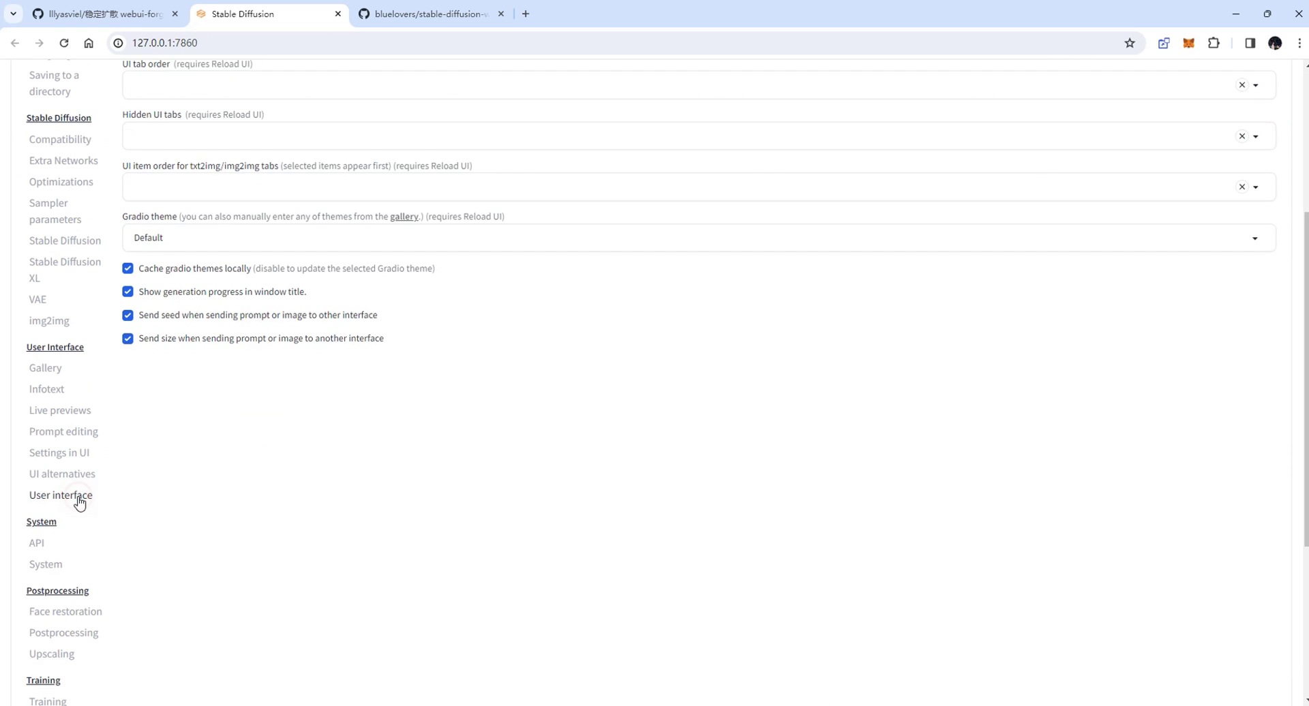
pyautogui.scroll(4, 273, 415)
pyautogui.click(183, 250)
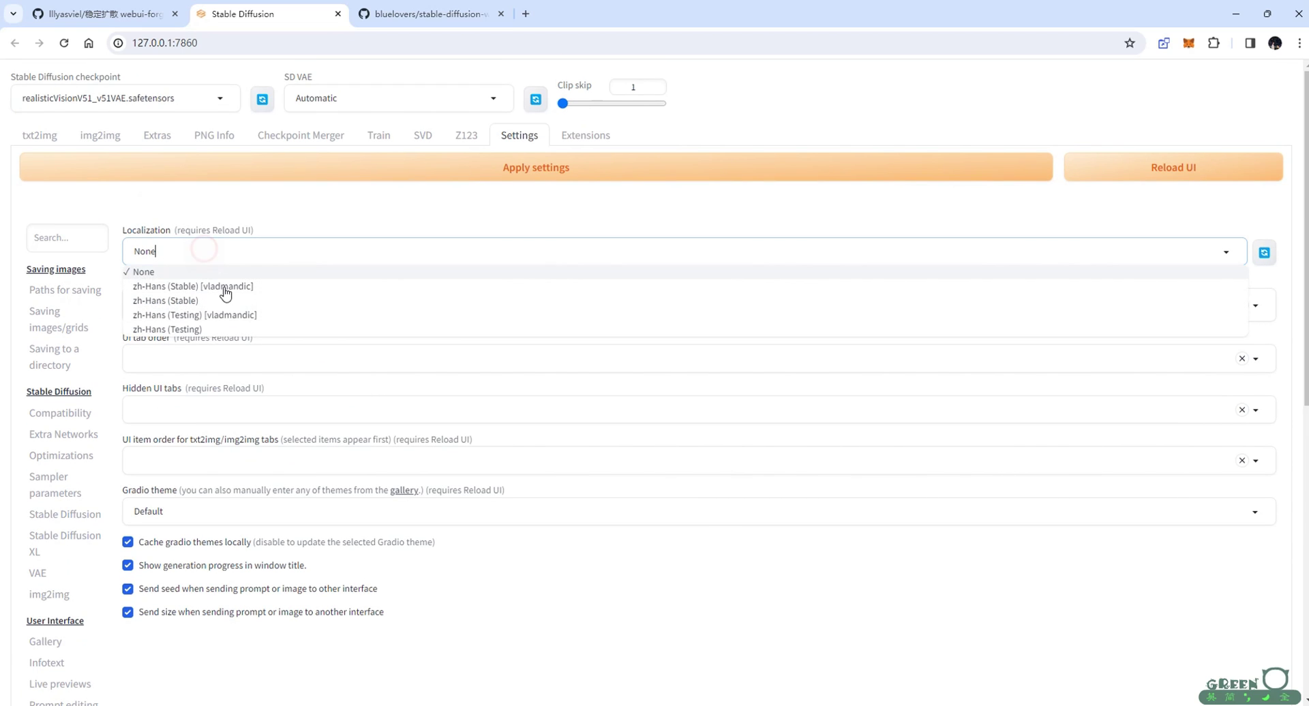
pyautogui.click(175, 300)
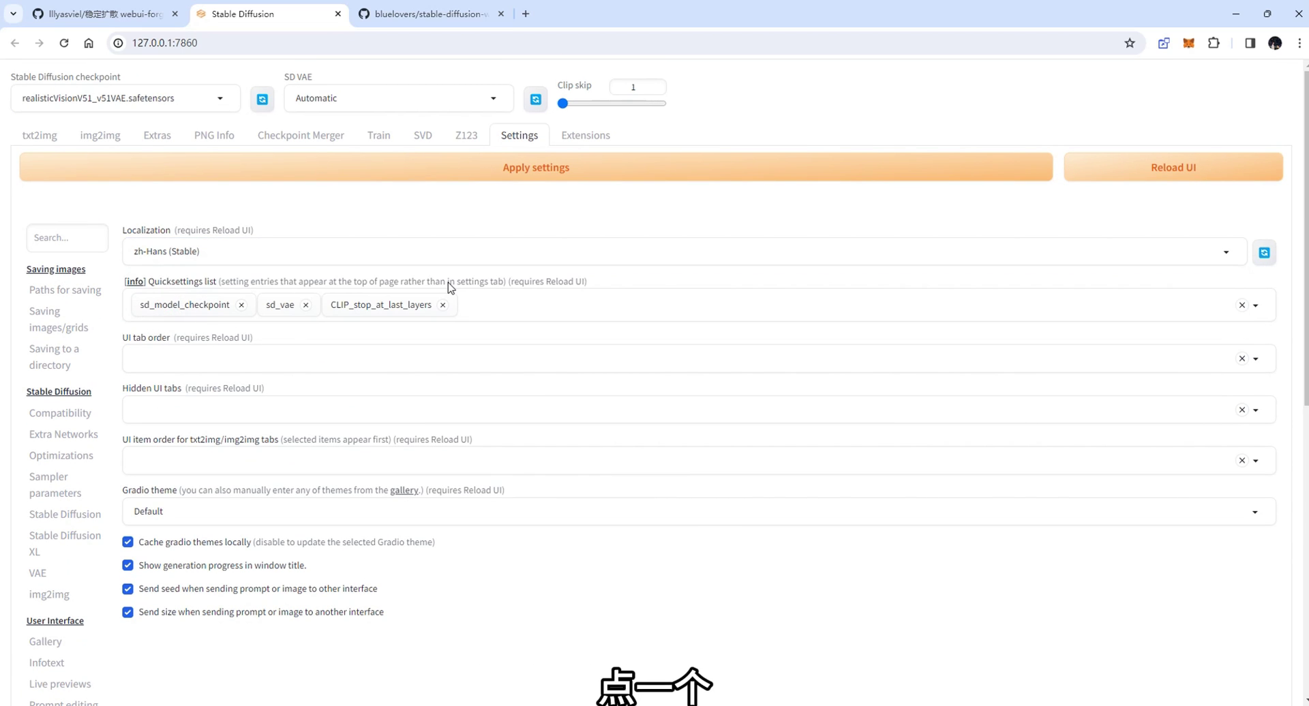
pyautogui.click(534, 172)
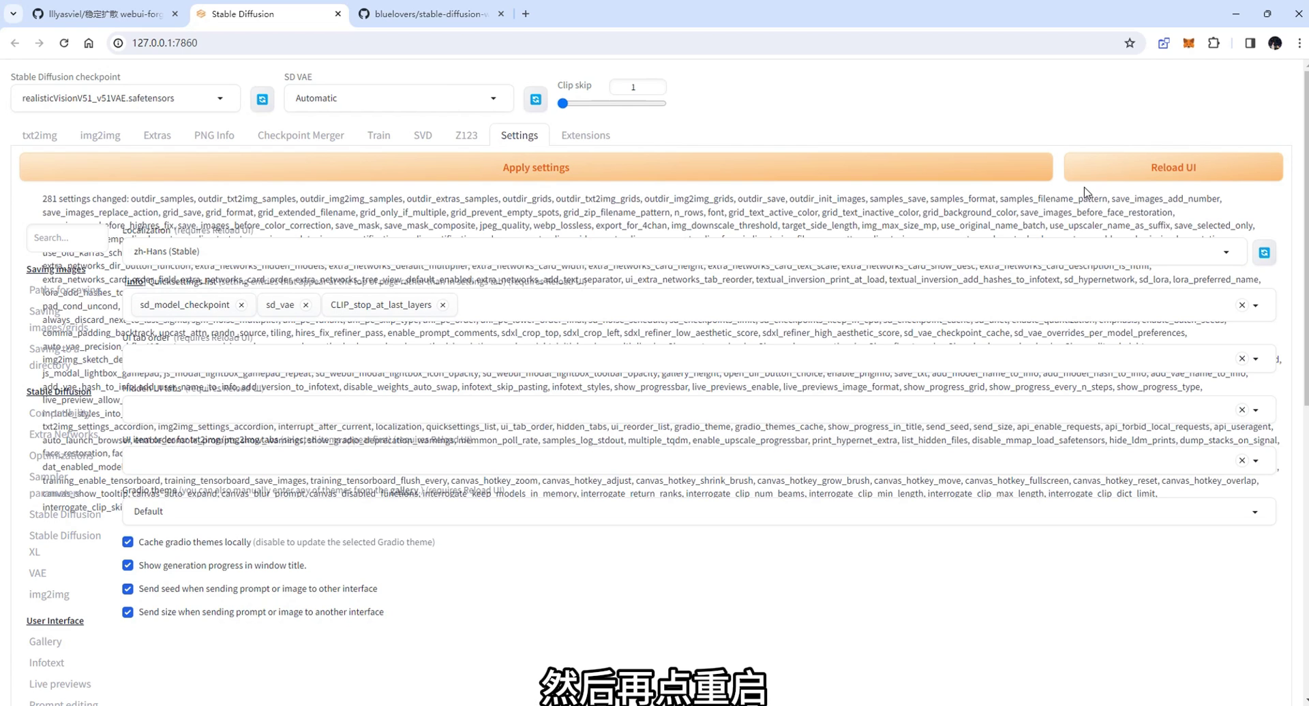
pyautogui.click(1155, 170)
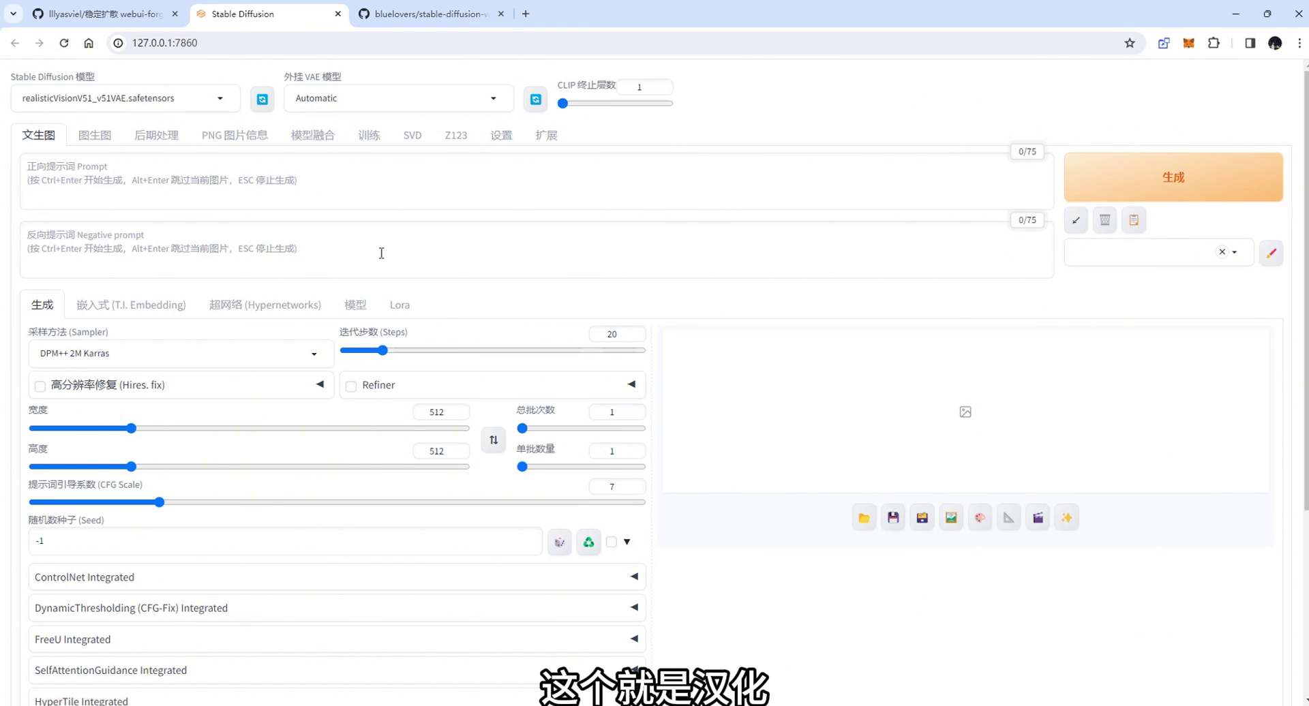
pyautogui.scroll(-8, 368, 266)
pyautogui.scroll(8, 375, 297)
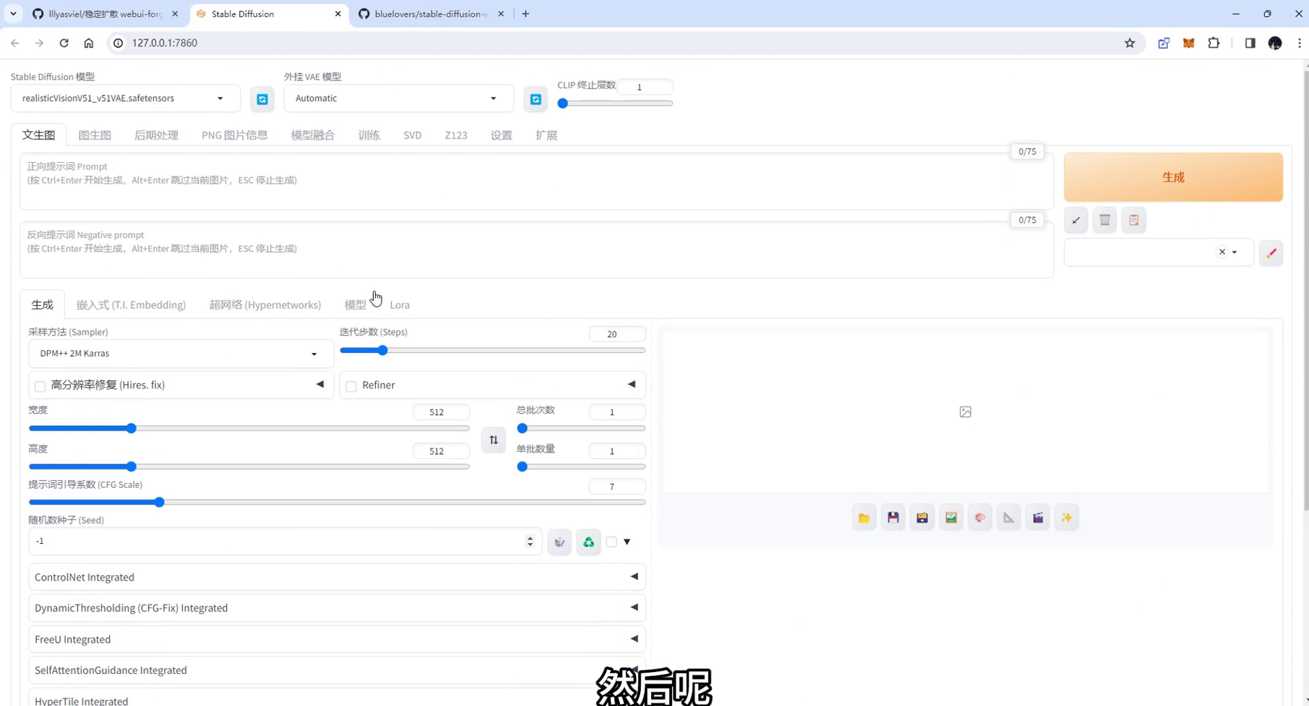
# Generate two test images with the prompts left empty, then check which Stable Diffusion checkpoints are available
pyautogui.click(135, 180)
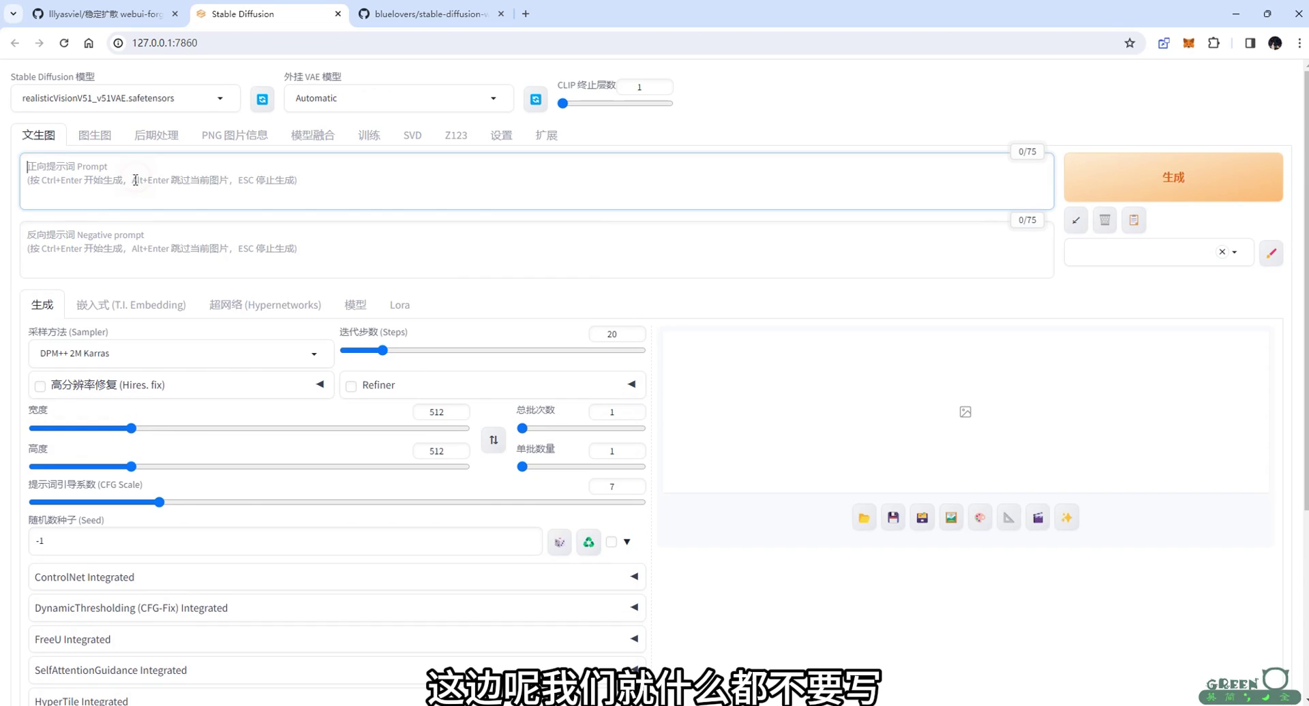
pyautogui.click(1181, 205)
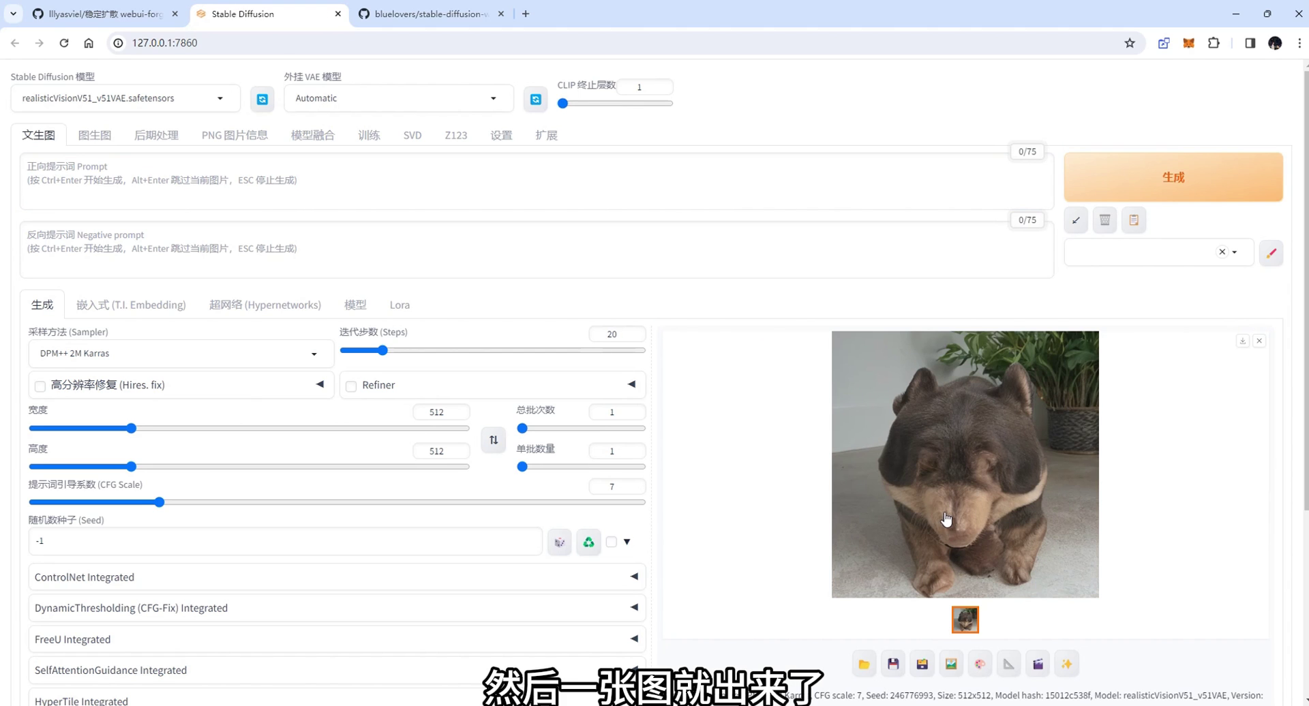
pyautogui.click(1097, 189)
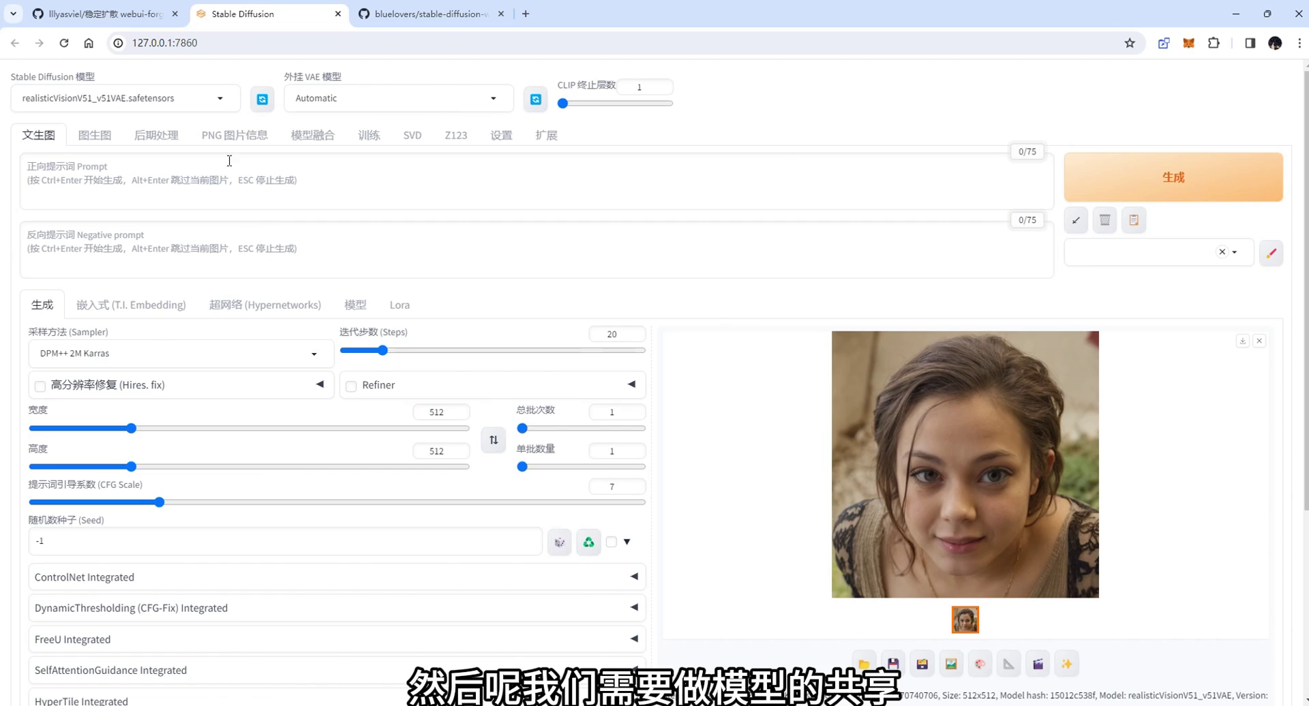
pyautogui.click(221, 101)
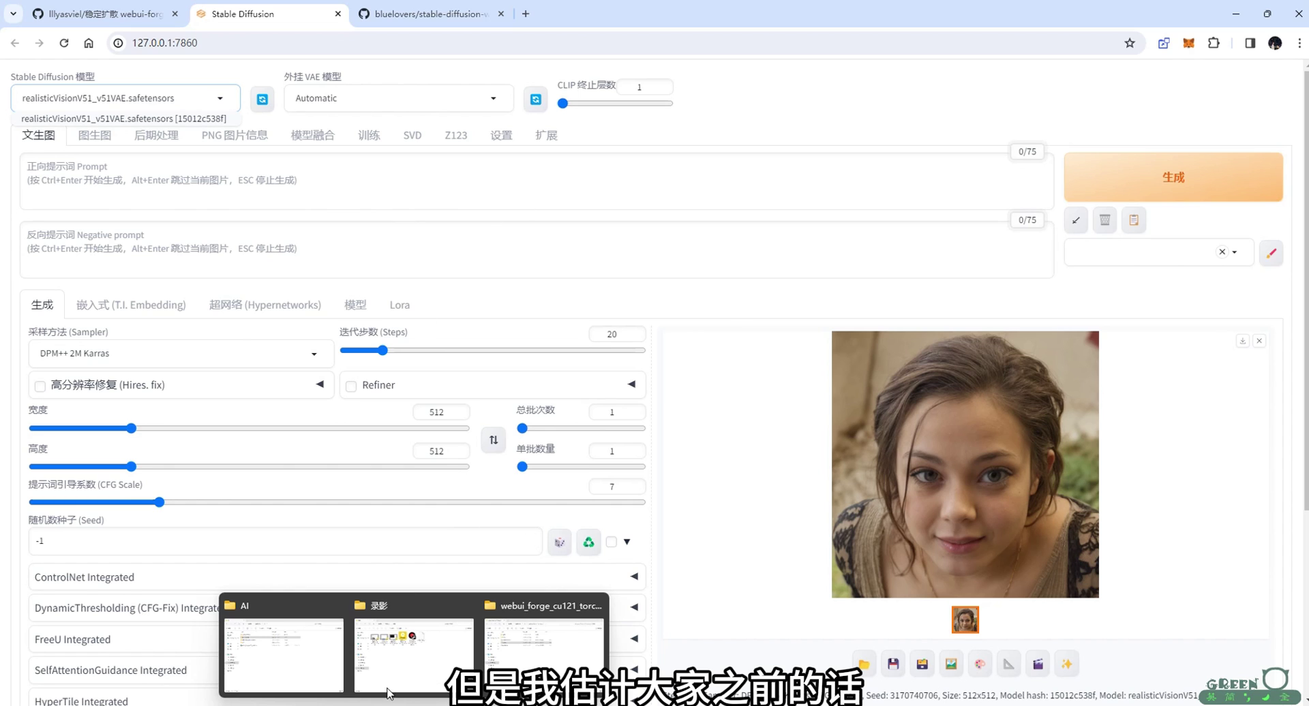
# Switch to File Explorer and open the sd-webui-aki-v4.2 folder inside sd-webui-aki
pyautogui.click(286, 634)
pyautogui.moveTo(433, 85); pyautogui.dragTo(724, 101)
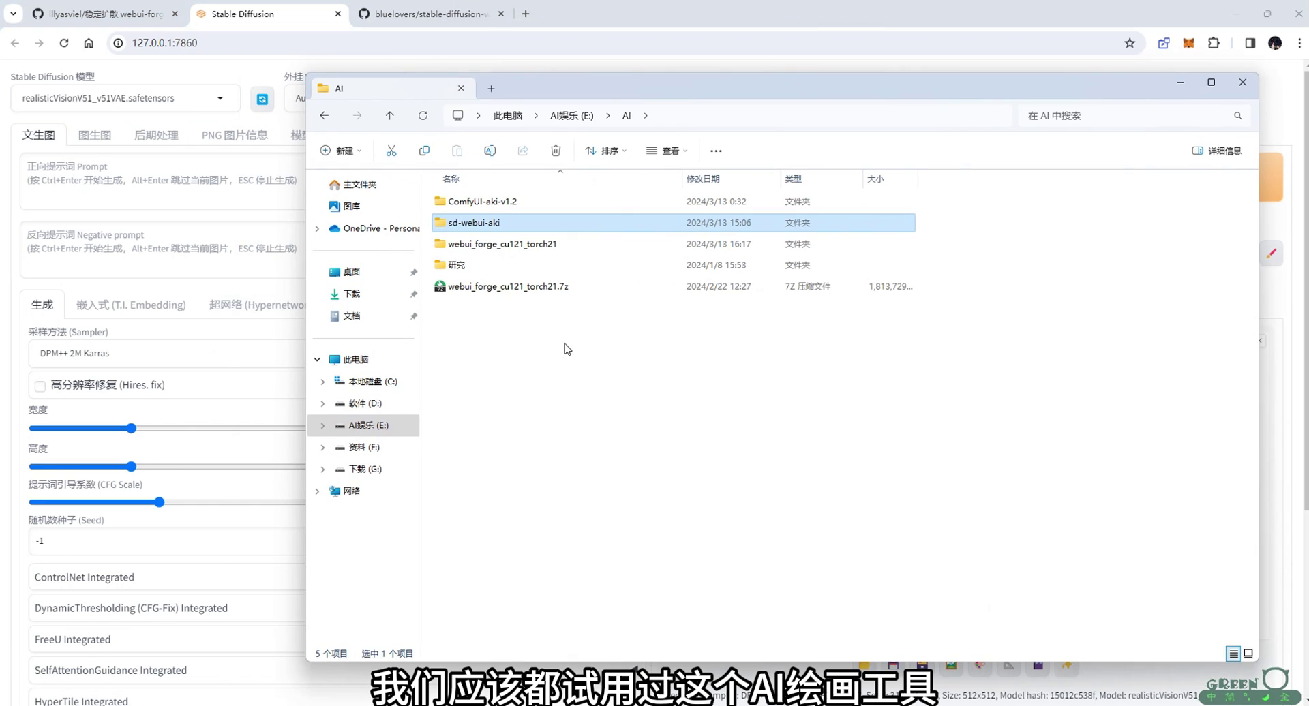
pyautogui.click(560, 346)
pyautogui.click(470, 224)
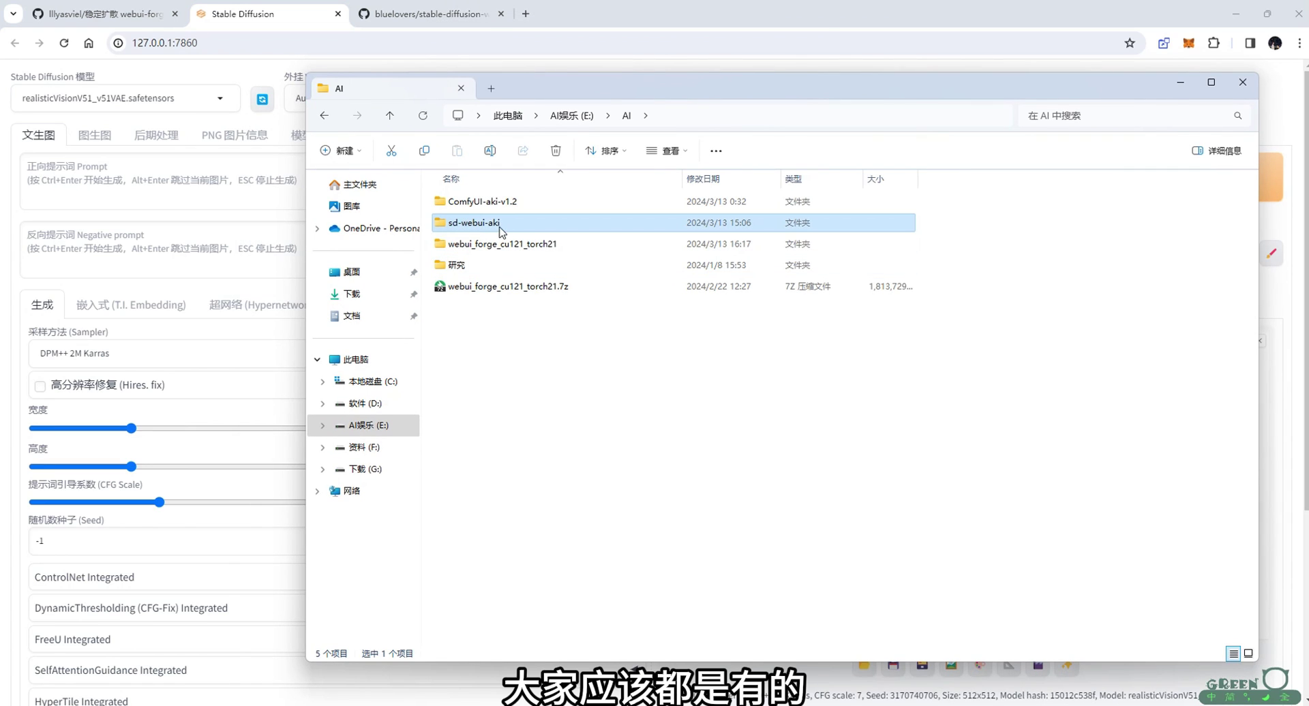
pyautogui.doubleClick(465, 223)
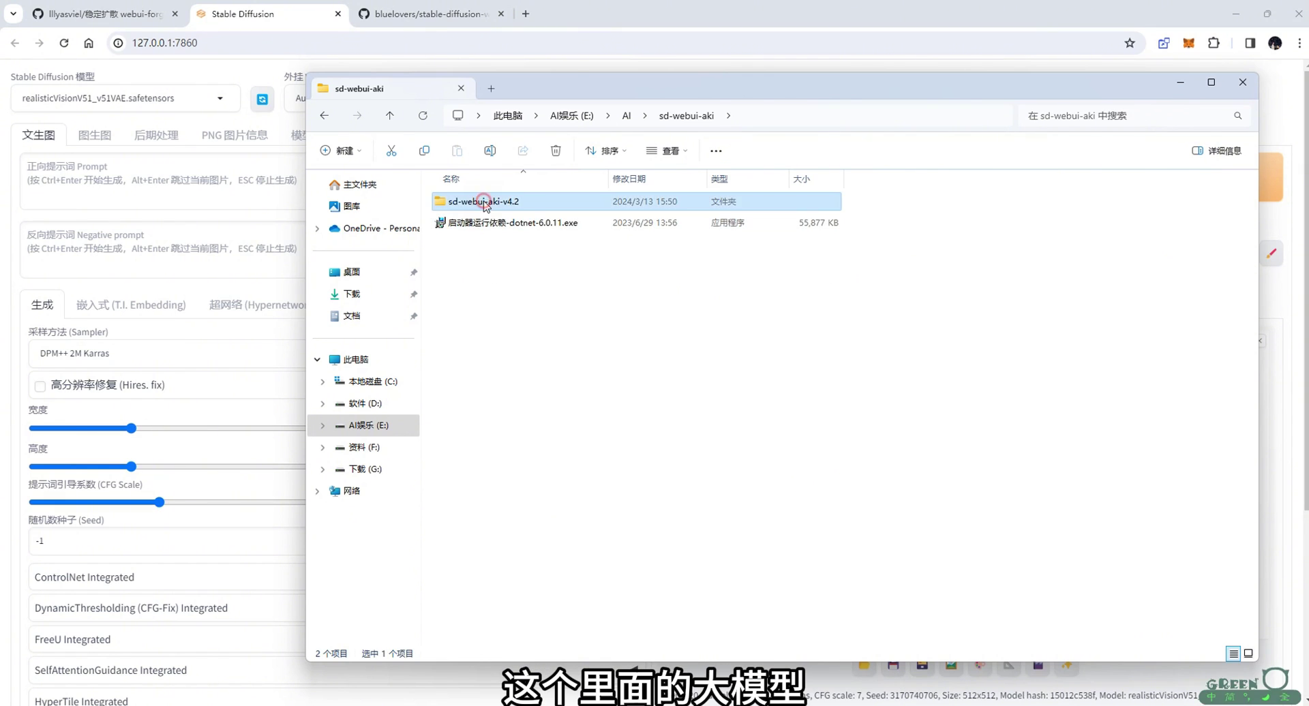
pyautogui.doubleClick(472, 202)
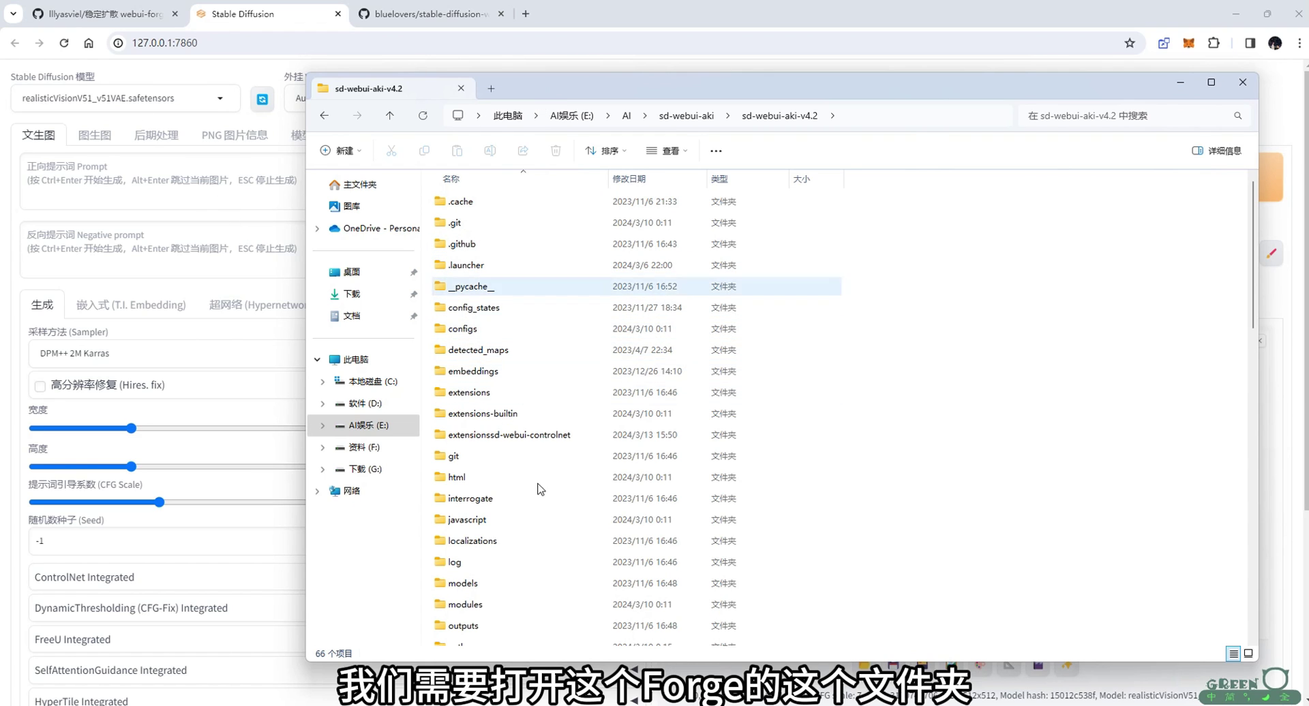
# Go to the webui folder of webui_forge_cu121_torch21 and open webui-user.bat for editing
pyautogui.moveTo(416, 702)
pyautogui.click(516, 661)
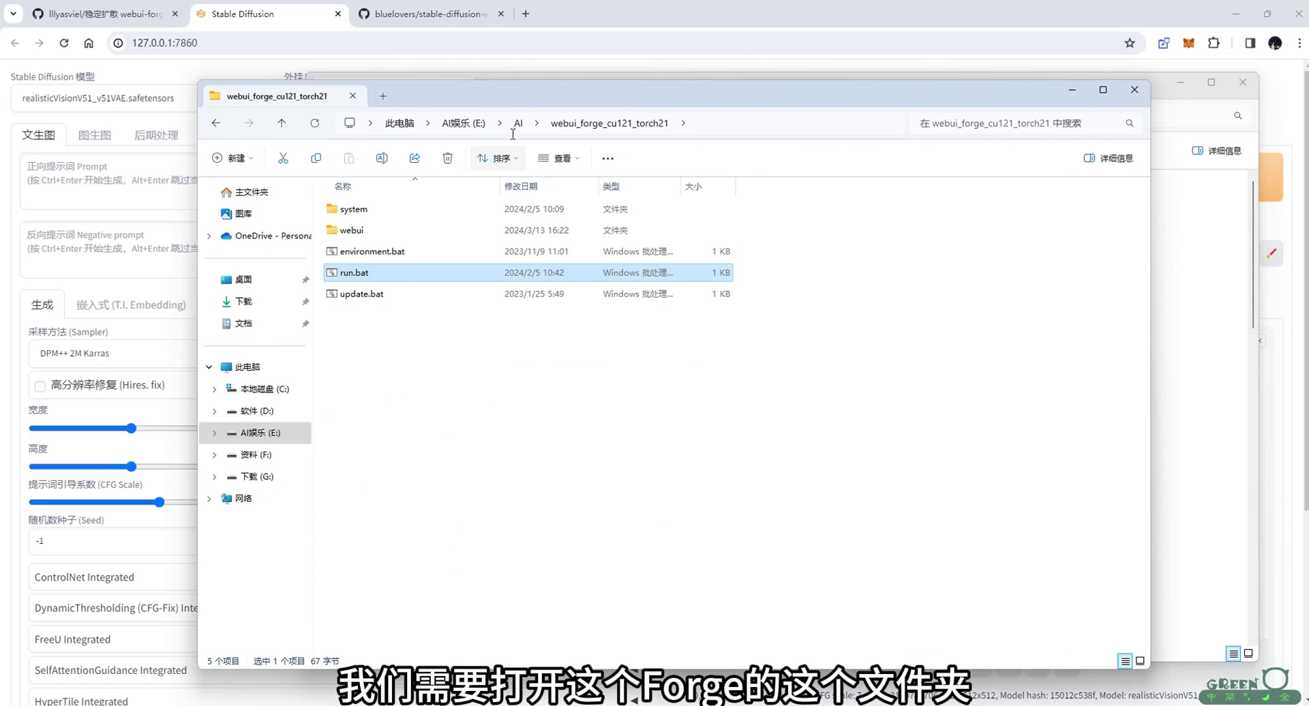
pyautogui.moveTo(510, 108); pyautogui.dragTo(481, 106)
pyautogui.click(329, 229)
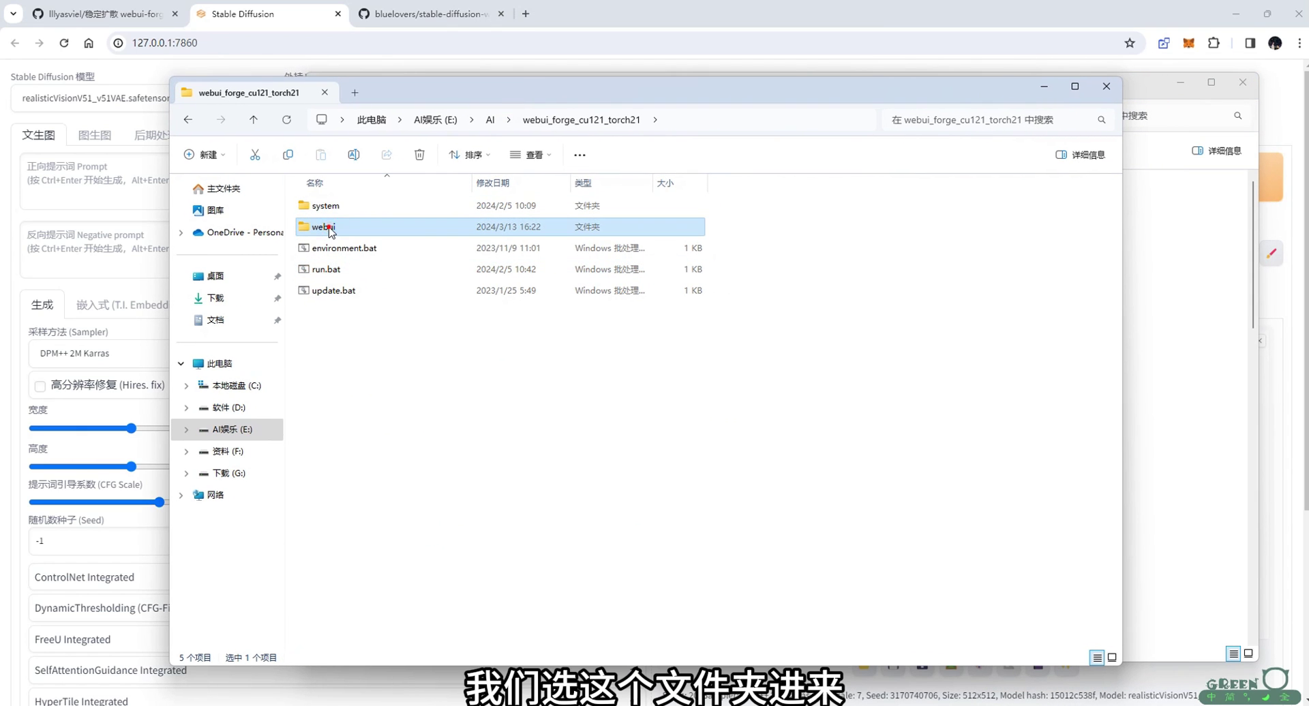
pyautogui.doubleClick(328, 228)
pyautogui.scroll(-10, 561, 459)
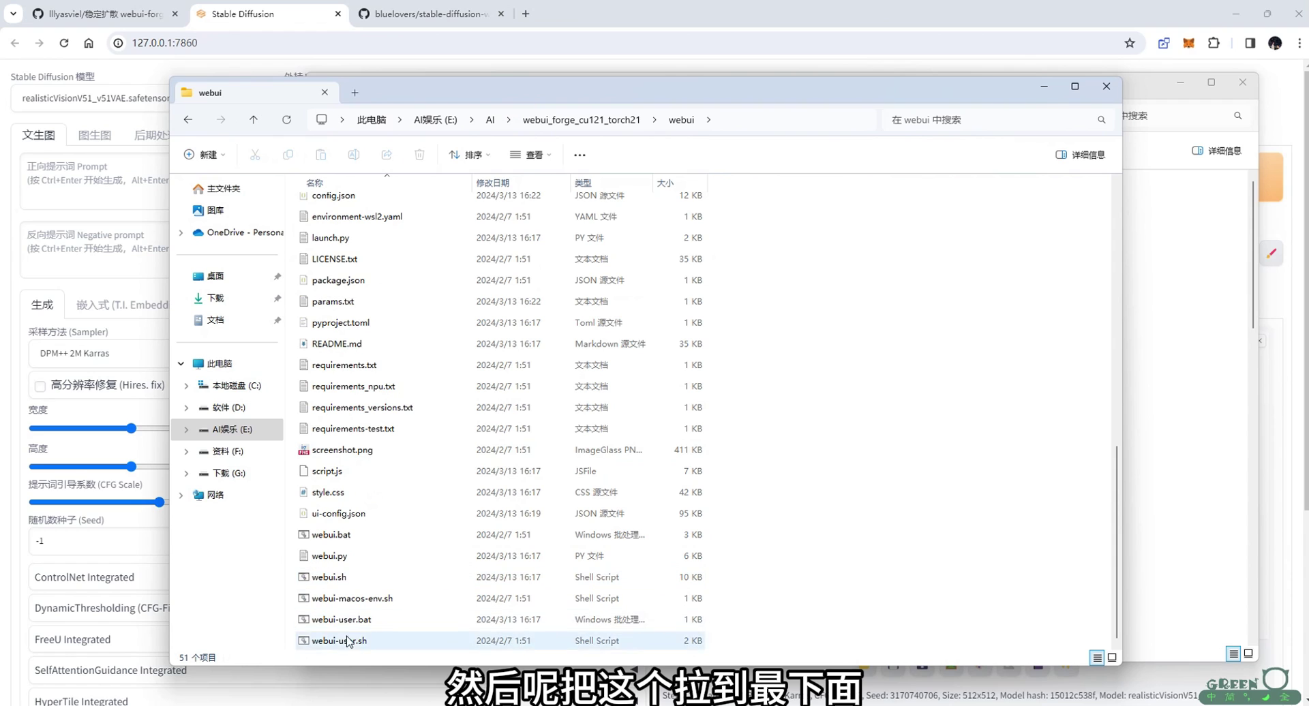
pyautogui.click(326, 622)
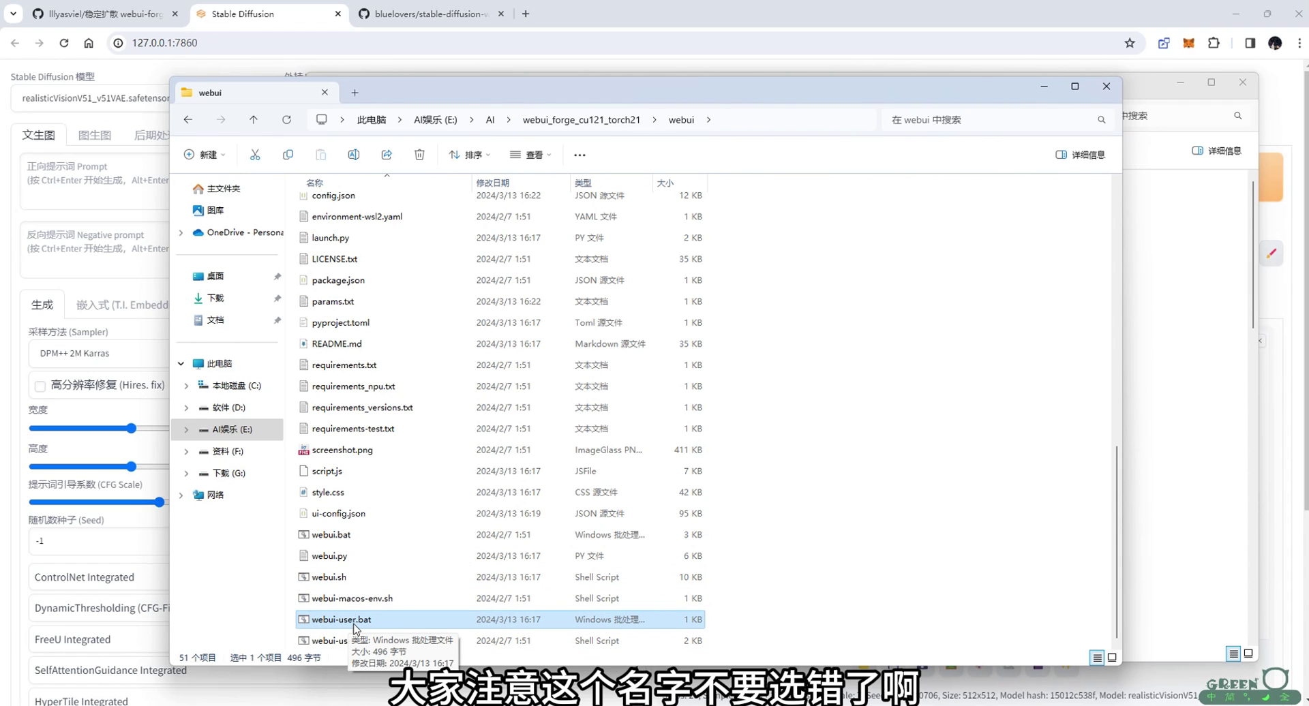
pyautogui.rightClick(368, 621)
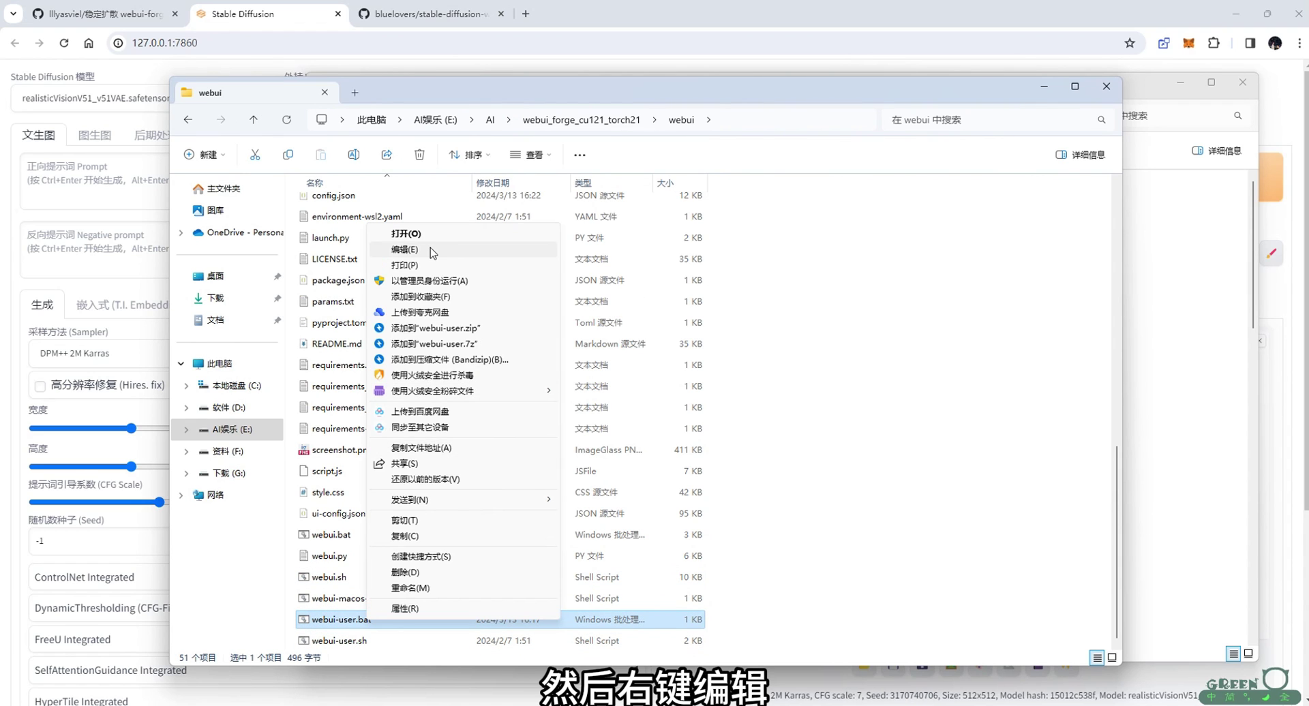
pyautogui.click(431, 248)
pyautogui.moveTo(360, 299)
pyautogui.mouseDown()
pyautogui.moveTo(633, 415)
pyautogui.moveTo(423, 382)
pyautogui.moveTo(382, 301)
pyautogui.moveTo(365, 315)
pyautogui.mouseUp()
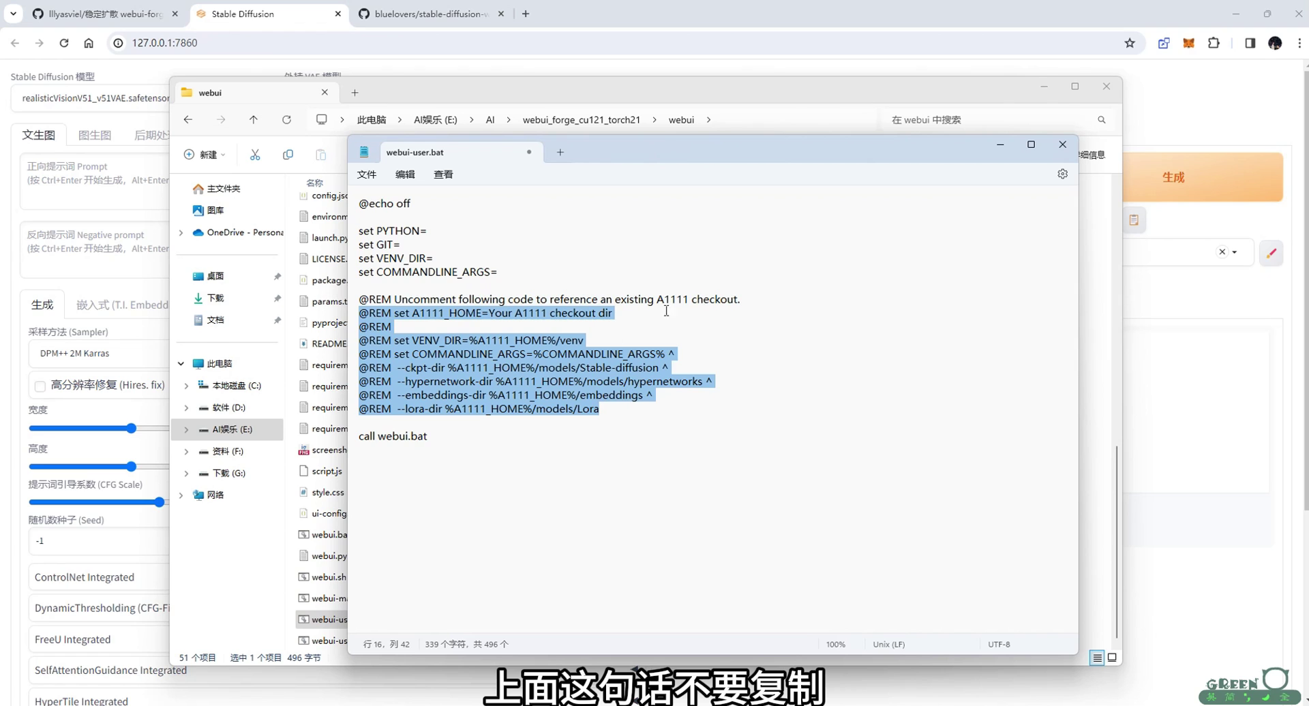
pyautogui.hotkey('ctrl', 'c')
pyautogui.click(654, 410)
pyautogui.press('Return')
pyautogui.press('Return')
pyautogui.hotkey('ctrl', 'v')
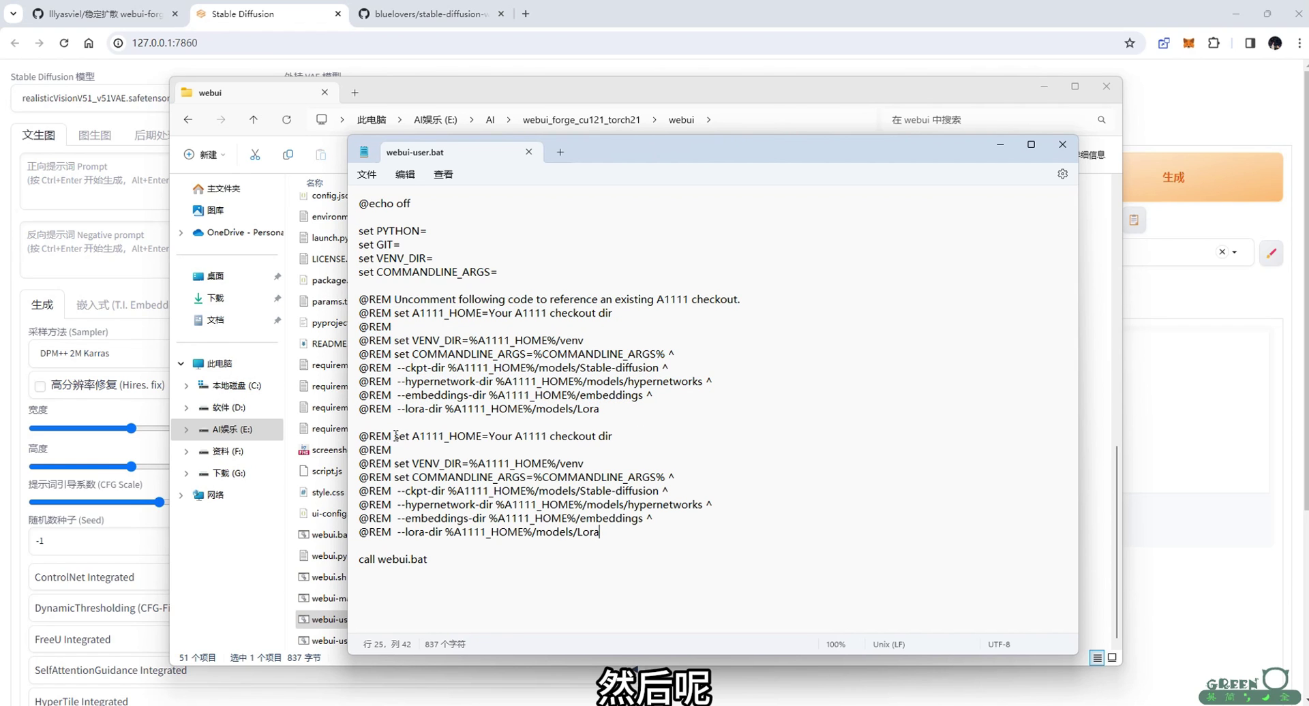
pyautogui.moveTo(394, 436); pyautogui.dragTo(360, 477)
pyautogui.press('BackSpace')
pyautogui.press('BackSpace')
pyautogui.press('BackSpace')
pyautogui.press('BackSpace')
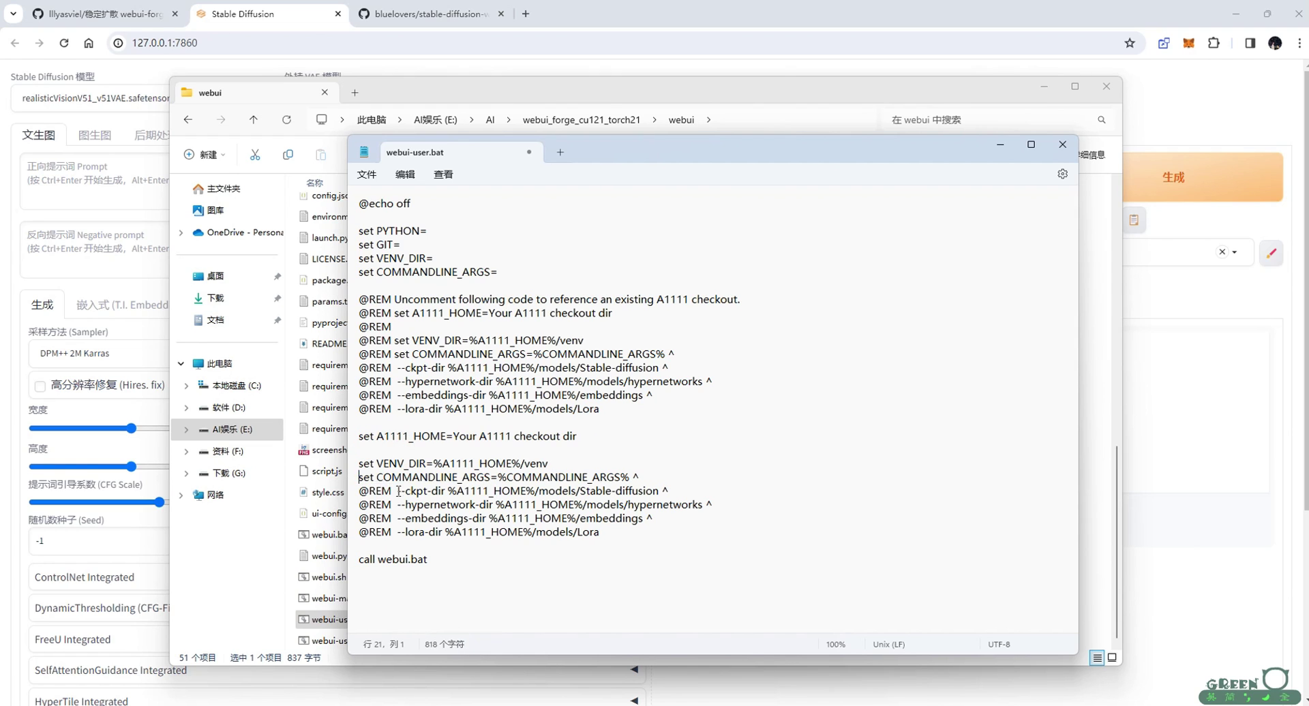
pyautogui.click(397, 490)
pyautogui.press('BackSpace')
pyautogui.press('BackSpace')
pyautogui.press('BackSpace')
pyautogui.press('BackSpace')
pyautogui.press('BackSpace')
pyautogui.press('BackSpace')
pyautogui.click(397, 518)
pyautogui.press('BackSpace')
pyautogui.press('BackSpace')
pyautogui.press('BackSpace')
pyautogui.press('BackSpace')
pyautogui.press('BackSpace')
pyautogui.press('BackSpace')
pyautogui.press('BackSpace')
pyautogui.press('Return')
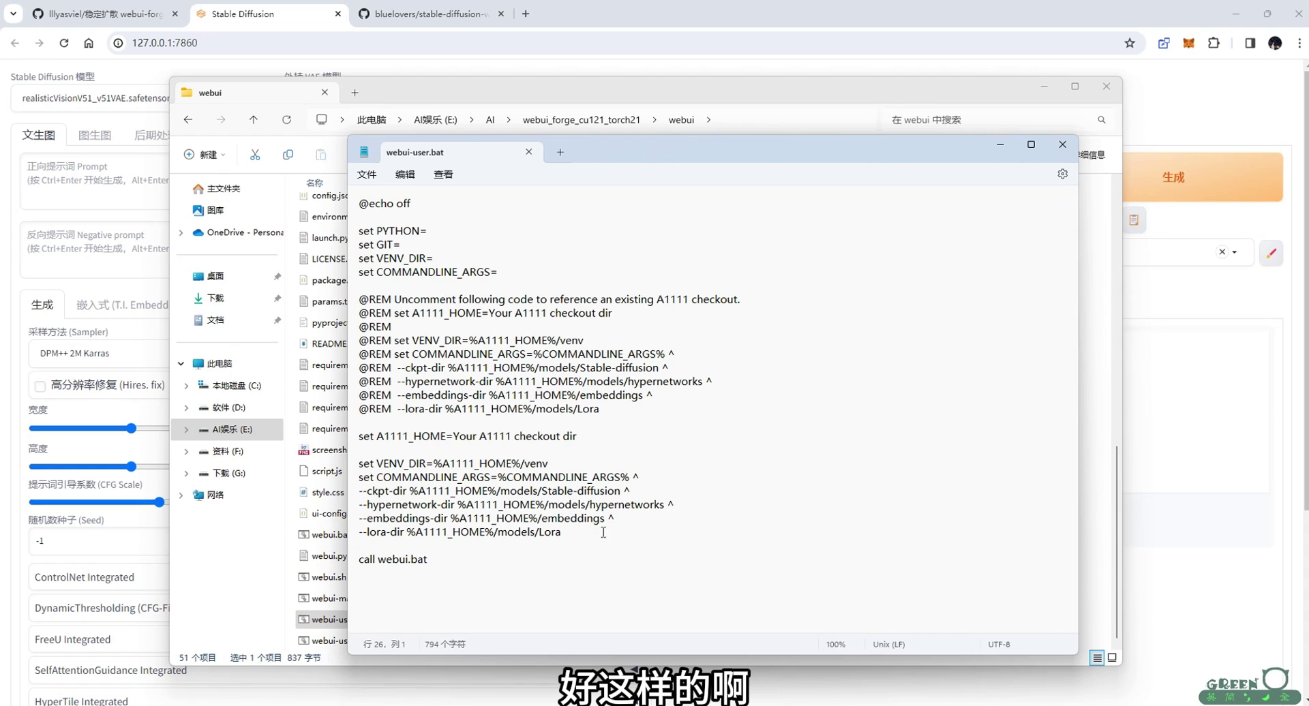
pyautogui.moveTo(561, 532); pyautogui.dragTo(362, 438)
pyautogui.click(505, 464)
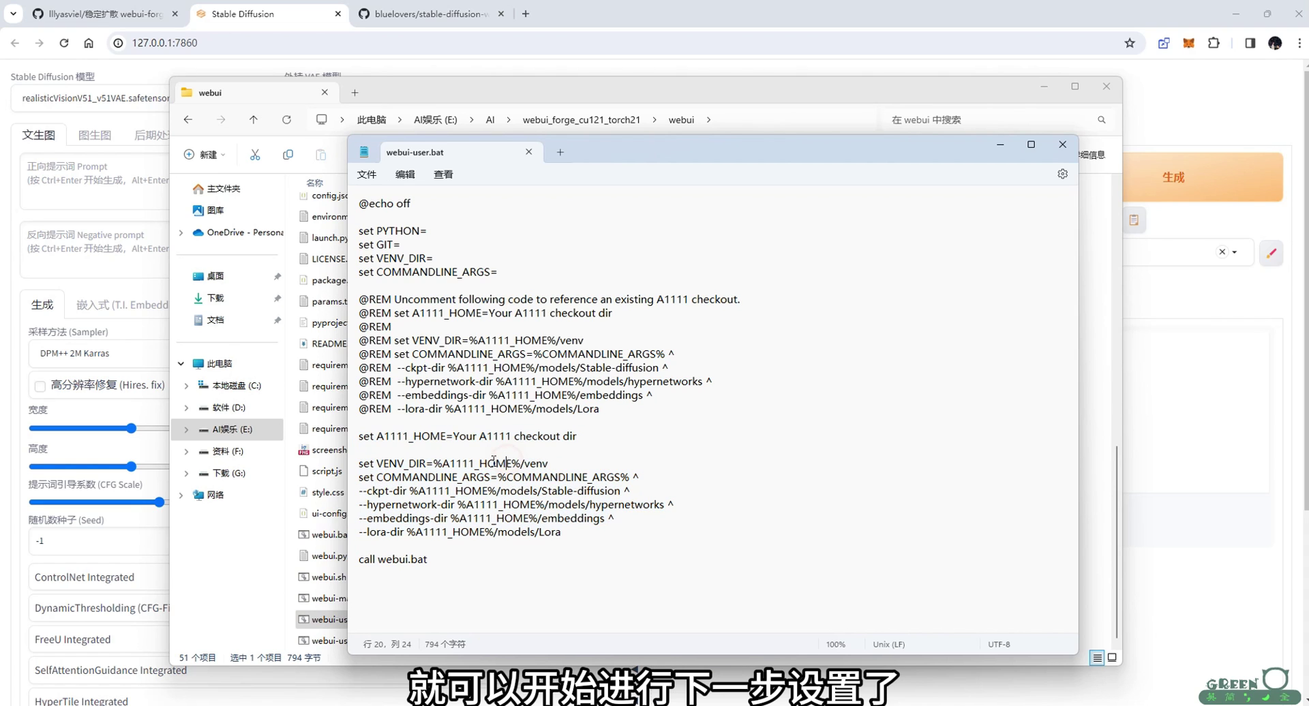
pyautogui.moveTo(379, 436); pyautogui.dragTo(446, 438)
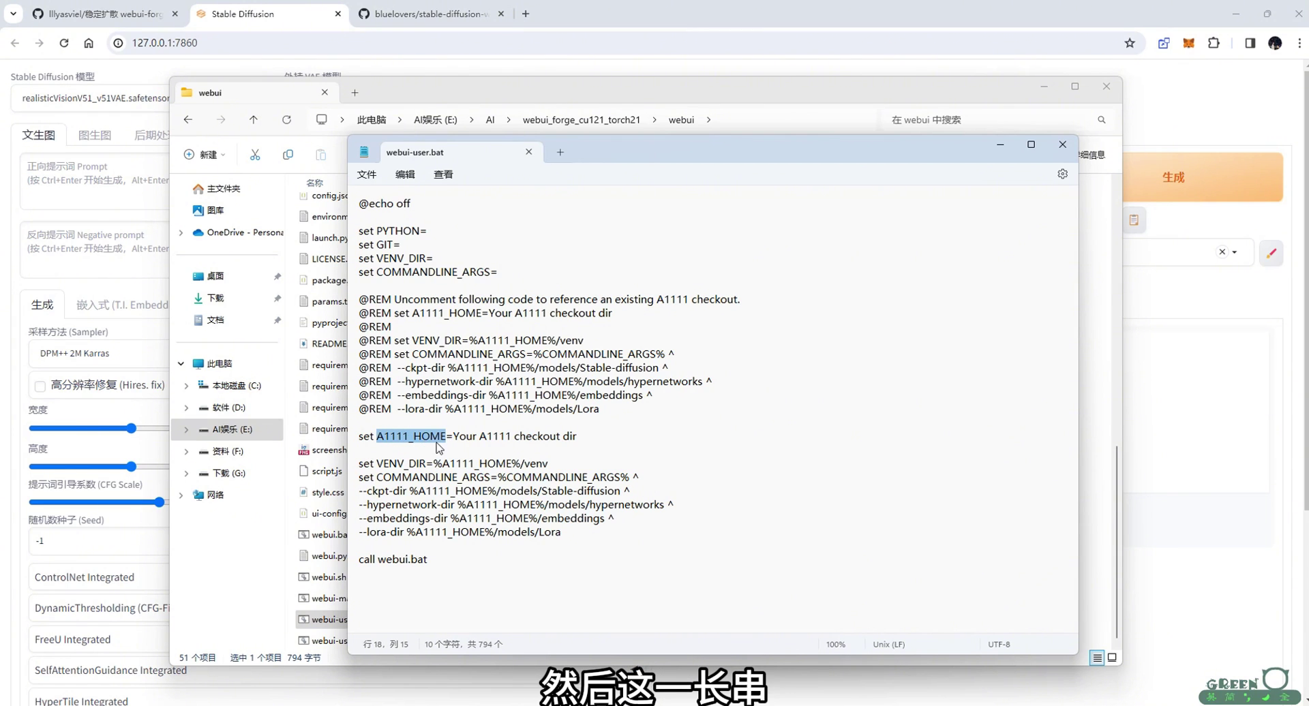
pyautogui.moveTo(453, 436); pyautogui.dragTo(596, 437)
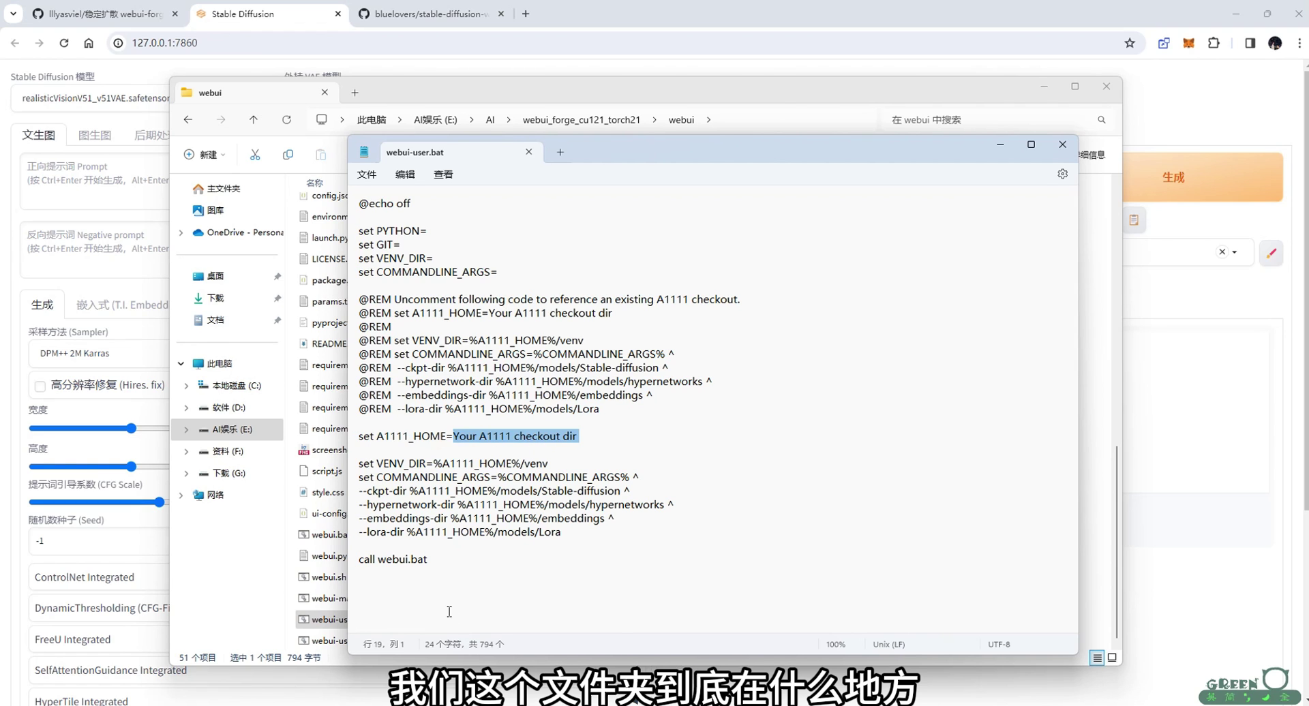
# Copy the full path of the sd-webui-aki-v4.2 folder from File Explorer
pyautogui.moveTo(414, 702)
pyautogui.click(309, 661)
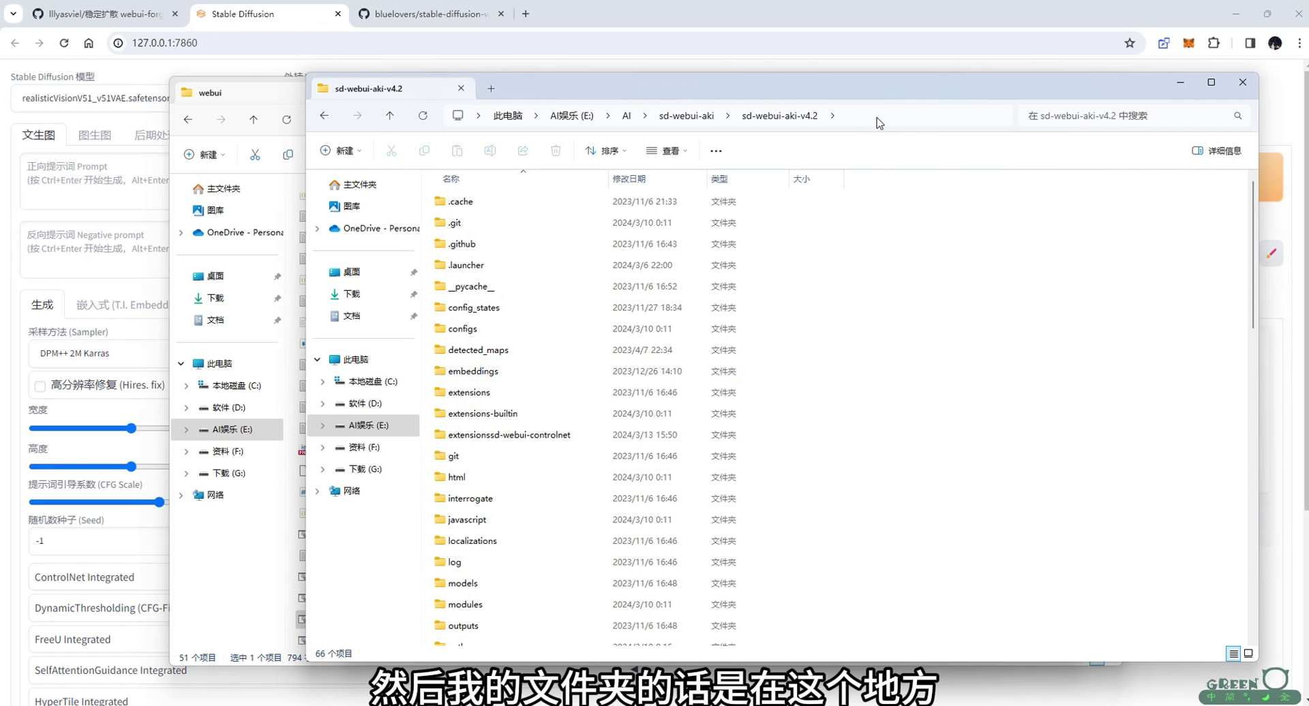
pyautogui.click(824, 112)
pyautogui.moveTo(826, 112); pyautogui.dragTo(470, 119)
pyautogui.hotkey('ctrl', 'c')
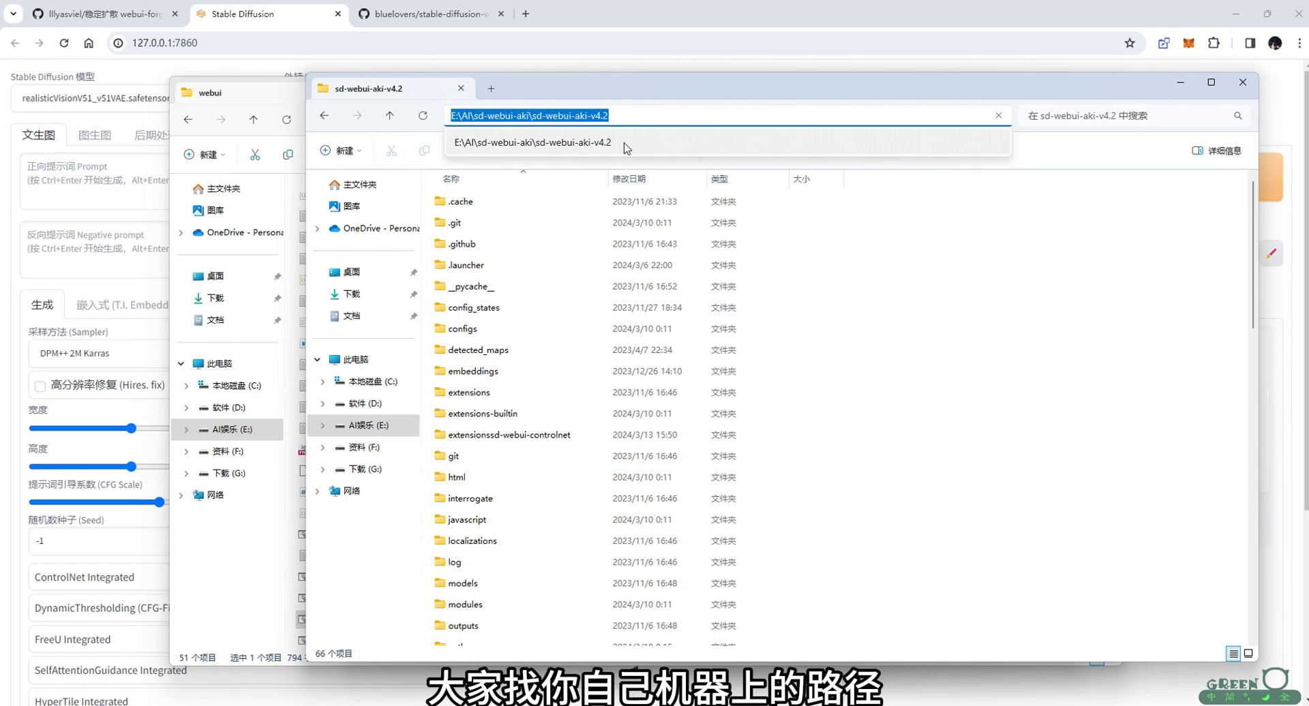
# In webui-user.bat, set A1111_HOME to "E:\AI\sd-webui-aki\sd-webui-aki-v4.2" in double quotes, replacing the placeholder, and save the file
pyautogui.click(267, 97)
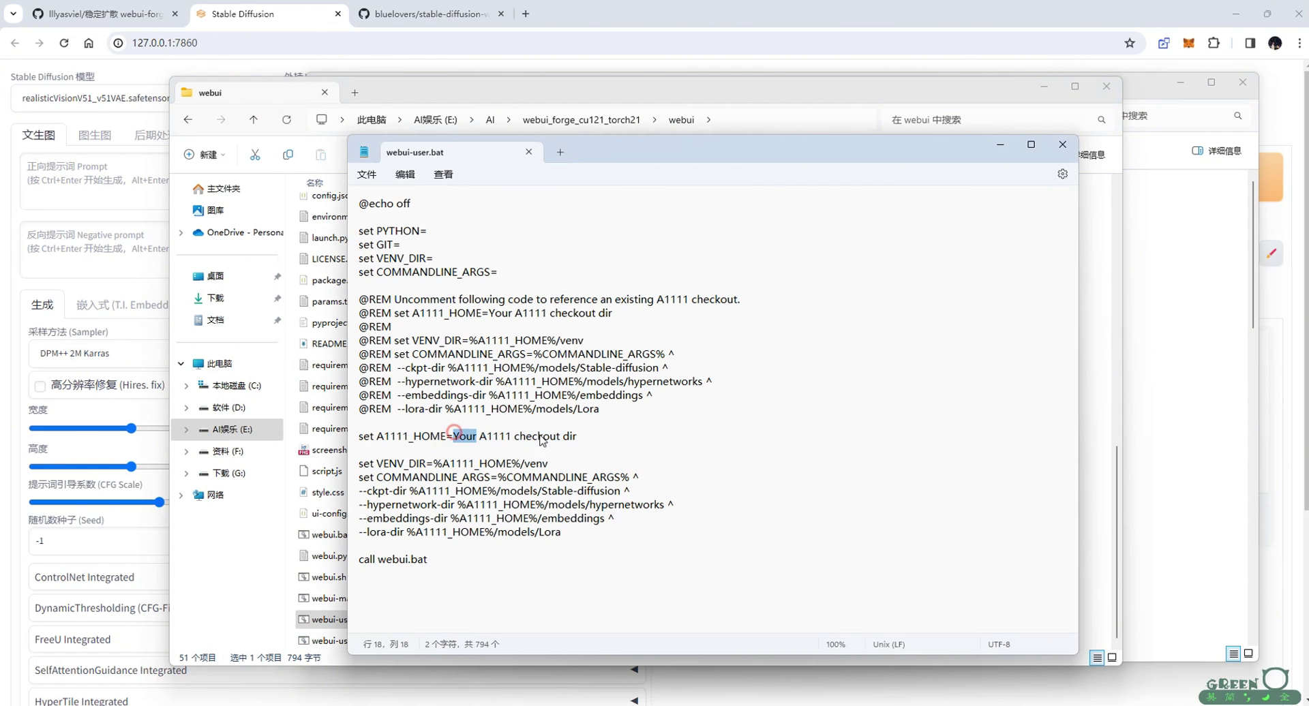
pyautogui.write('""')
pyautogui.press('Left')
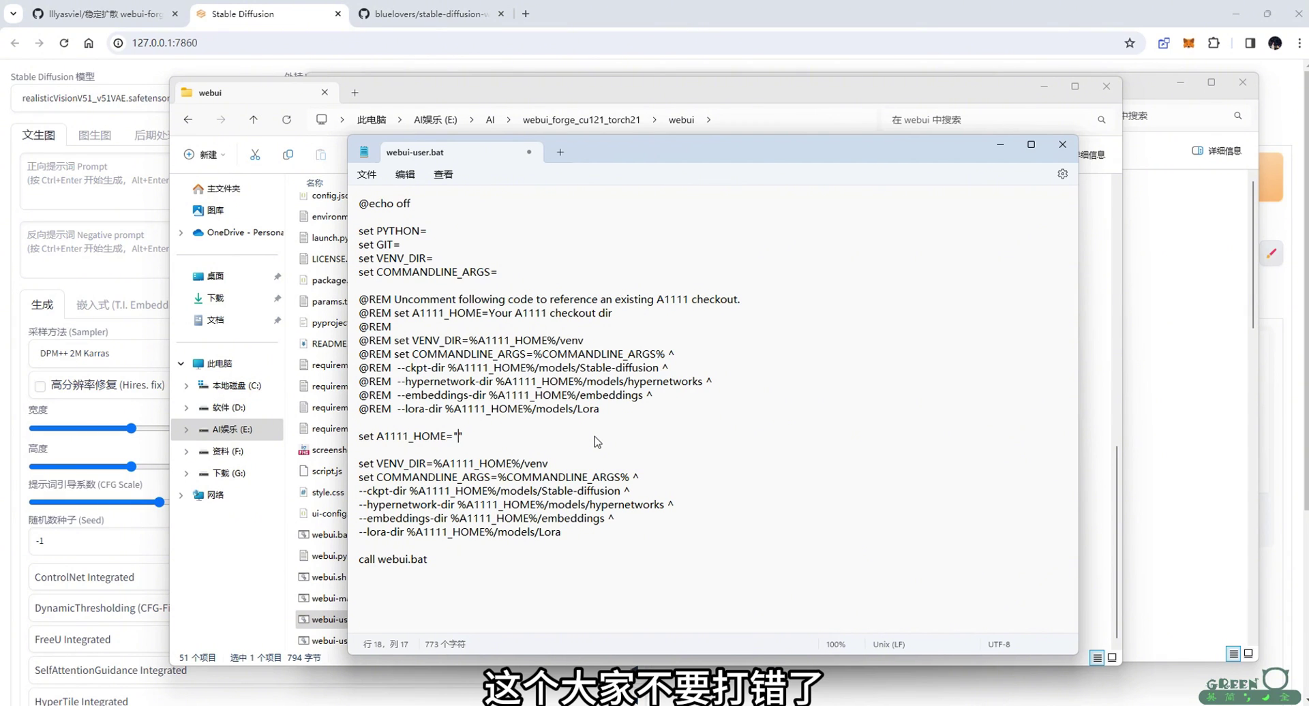
pyautogui.hotkey('ctrl', 'v')
pyautogui.hotkey('ctrl', 's')
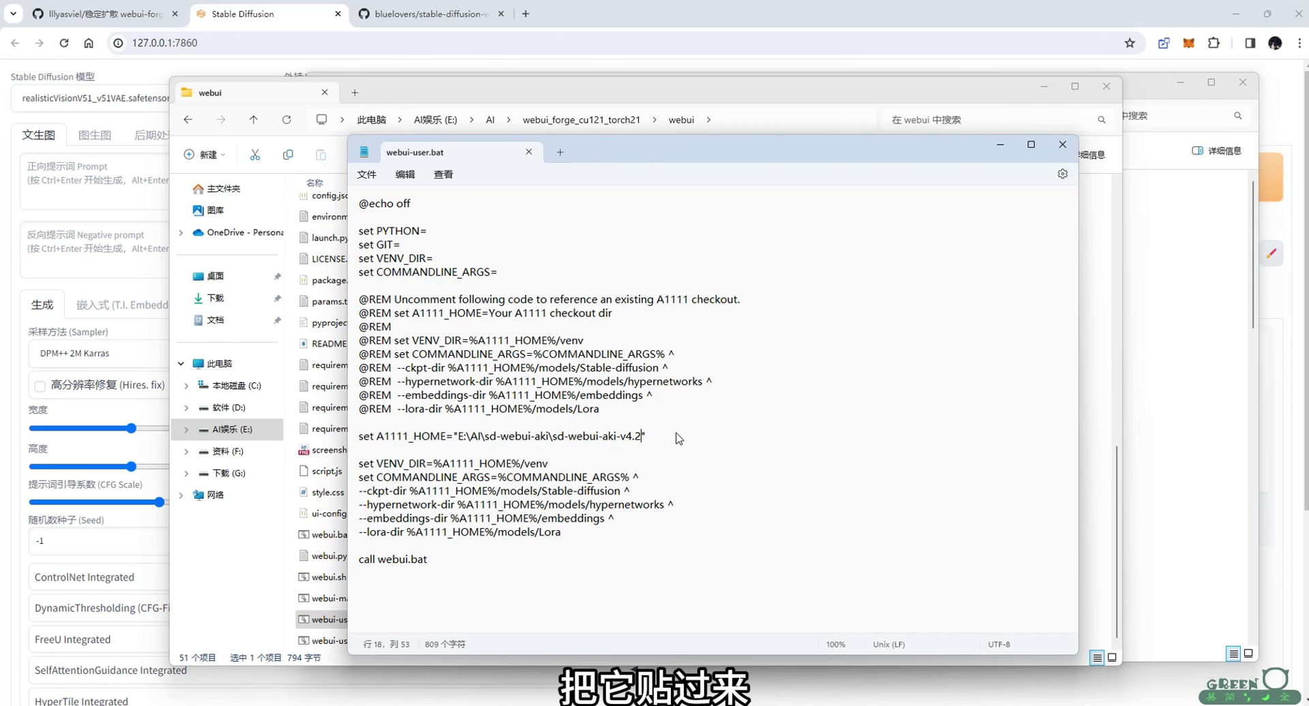
pyautogui.moveTo(675, 437); pyautogui.dragTo(357, 437)
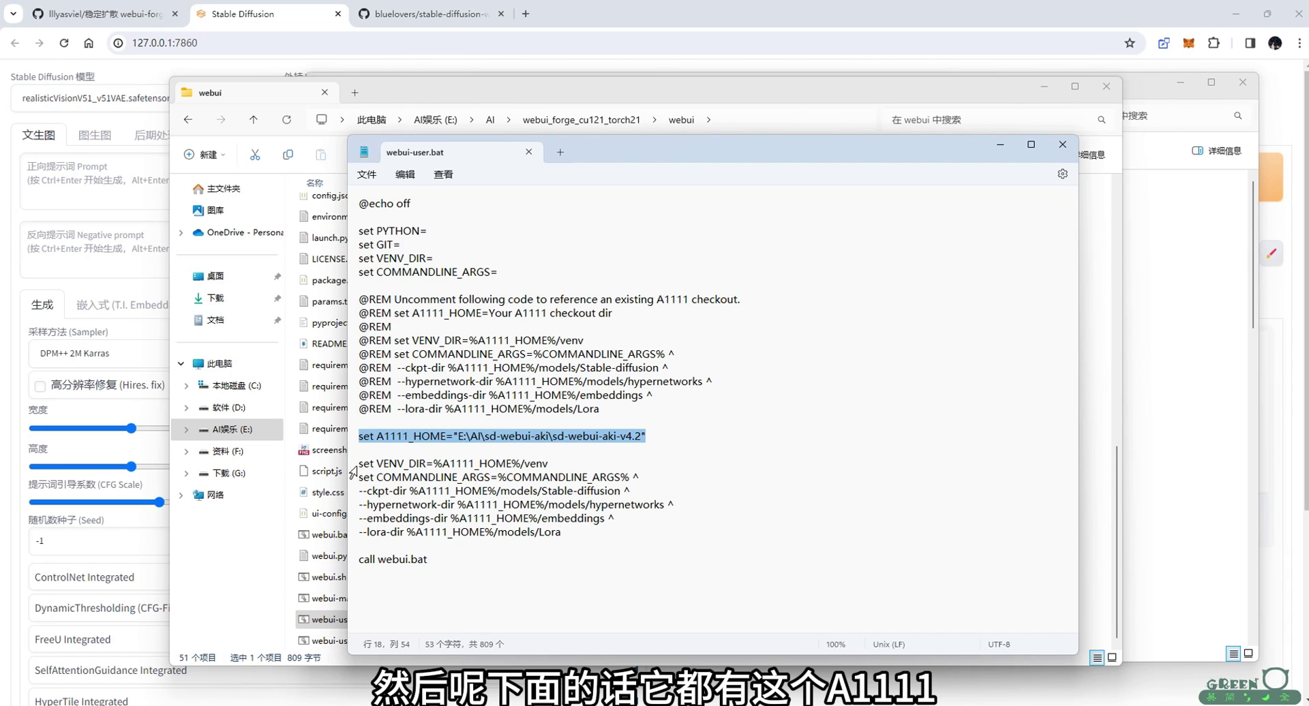
pyautogui.moveTo(443, 464); pyautogui.dragTo(511, 464)
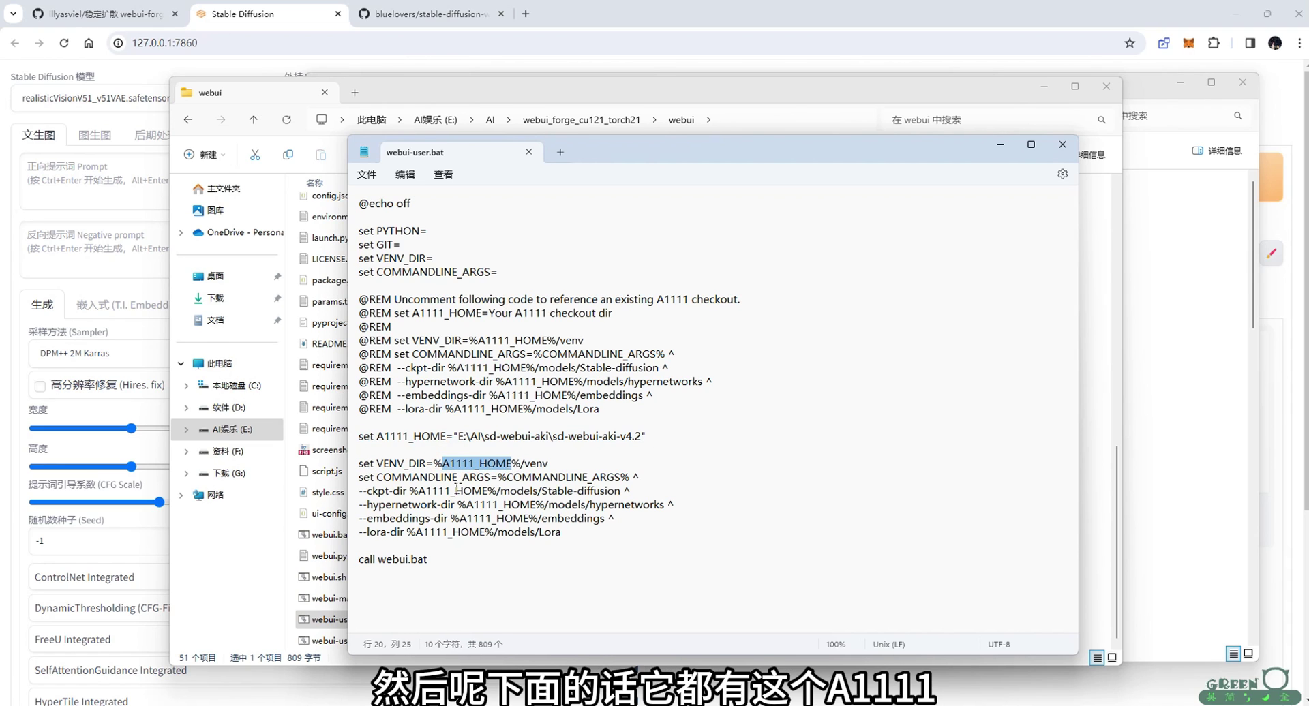
pyautogui.moveTo(418, 492); pyautogui.dragTo(435, 495)
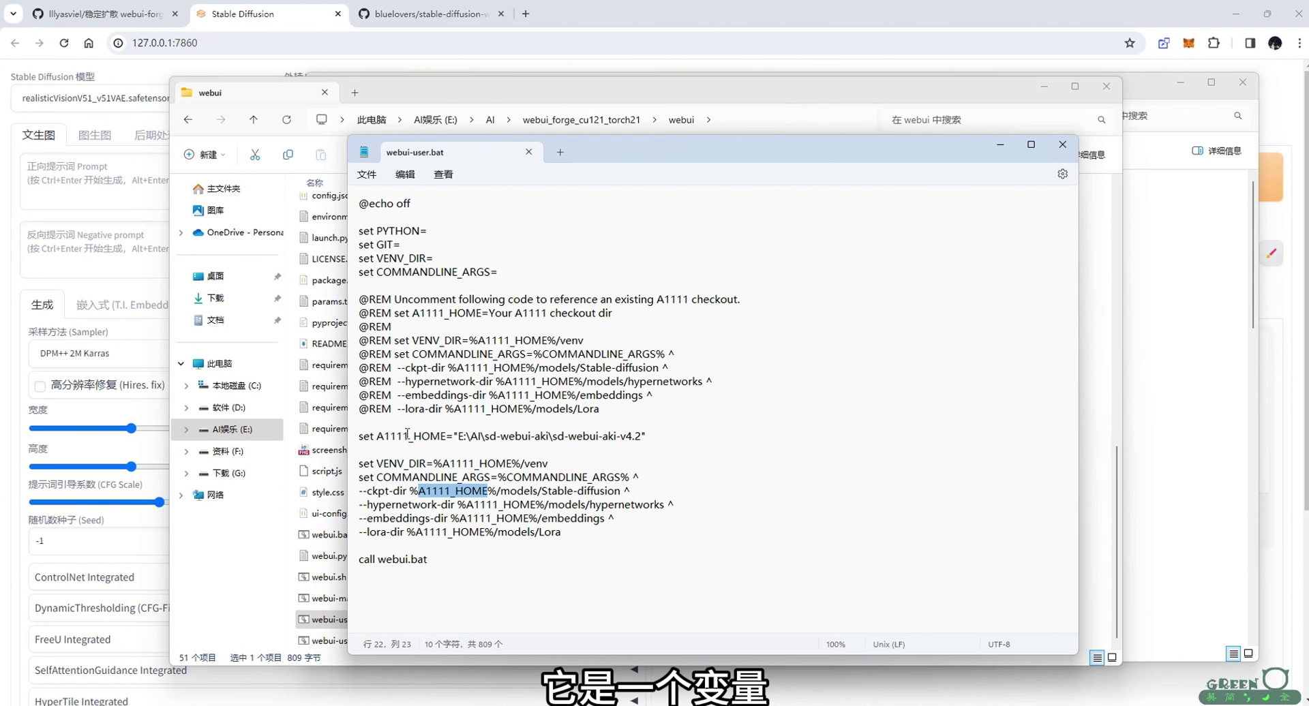
pyautogui.click(647, 545)
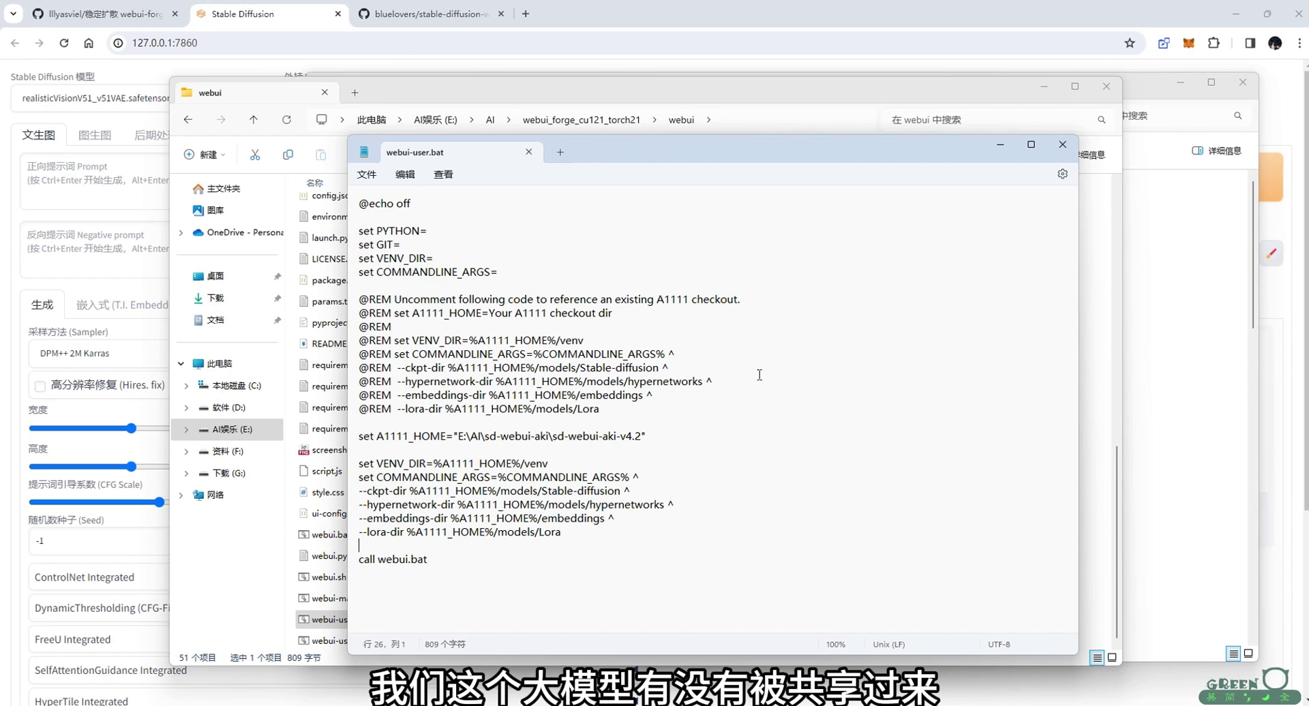
pyautogui.click(632, 529)
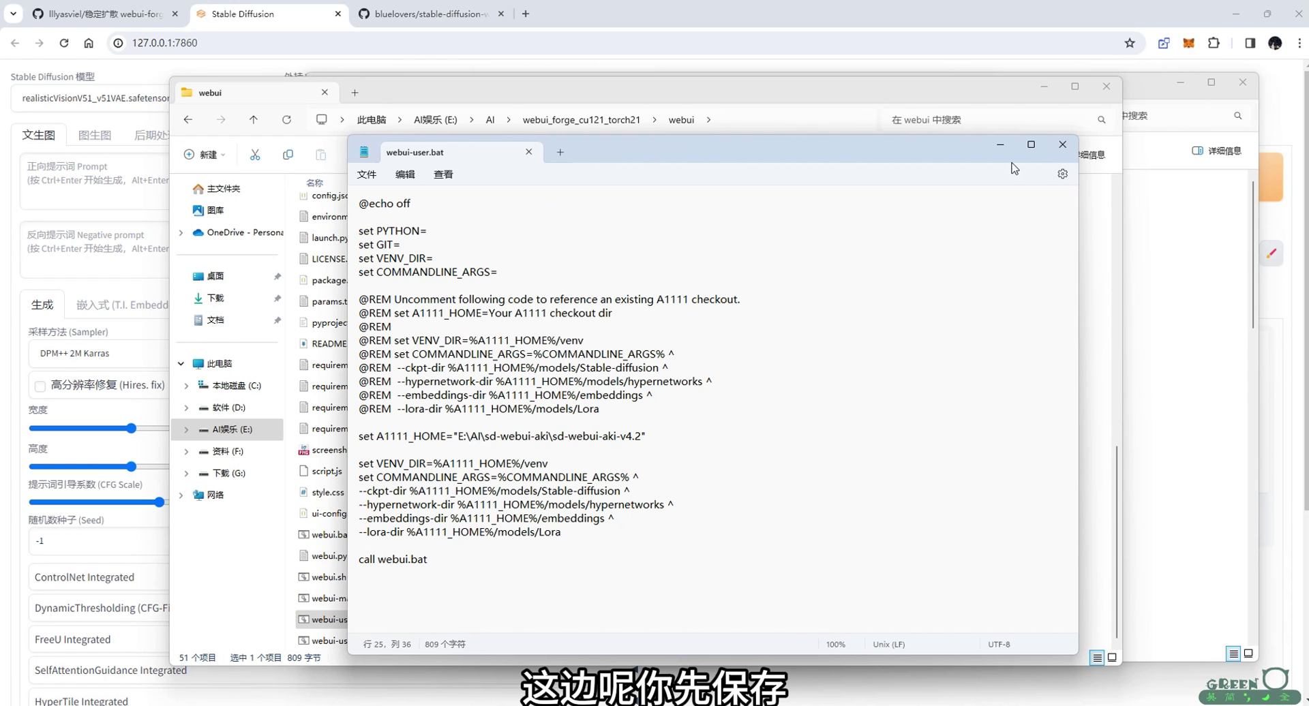
# Close the Stable Diffusion and bluelovers repository browser tabs, then shut down Forge's console window
pyautogui.click(949, 18)
pyautogui.click(338, 14)
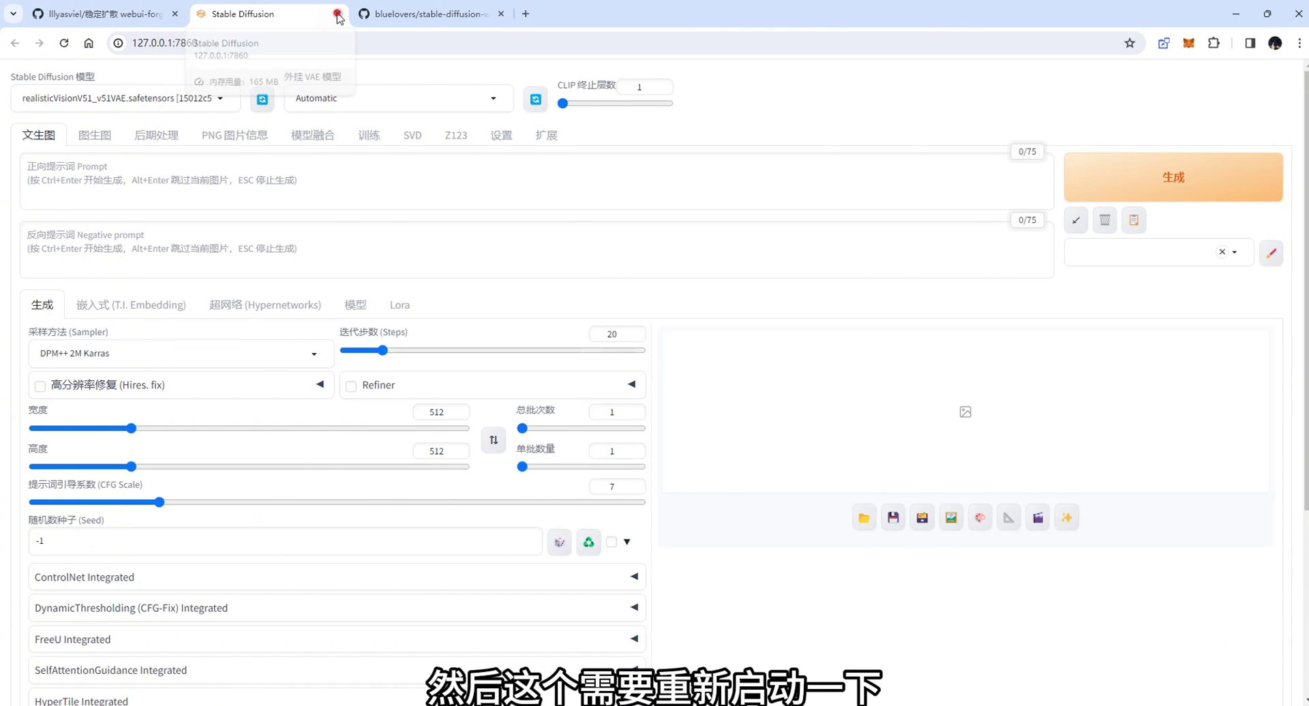
pyautogui.click(337, 14)
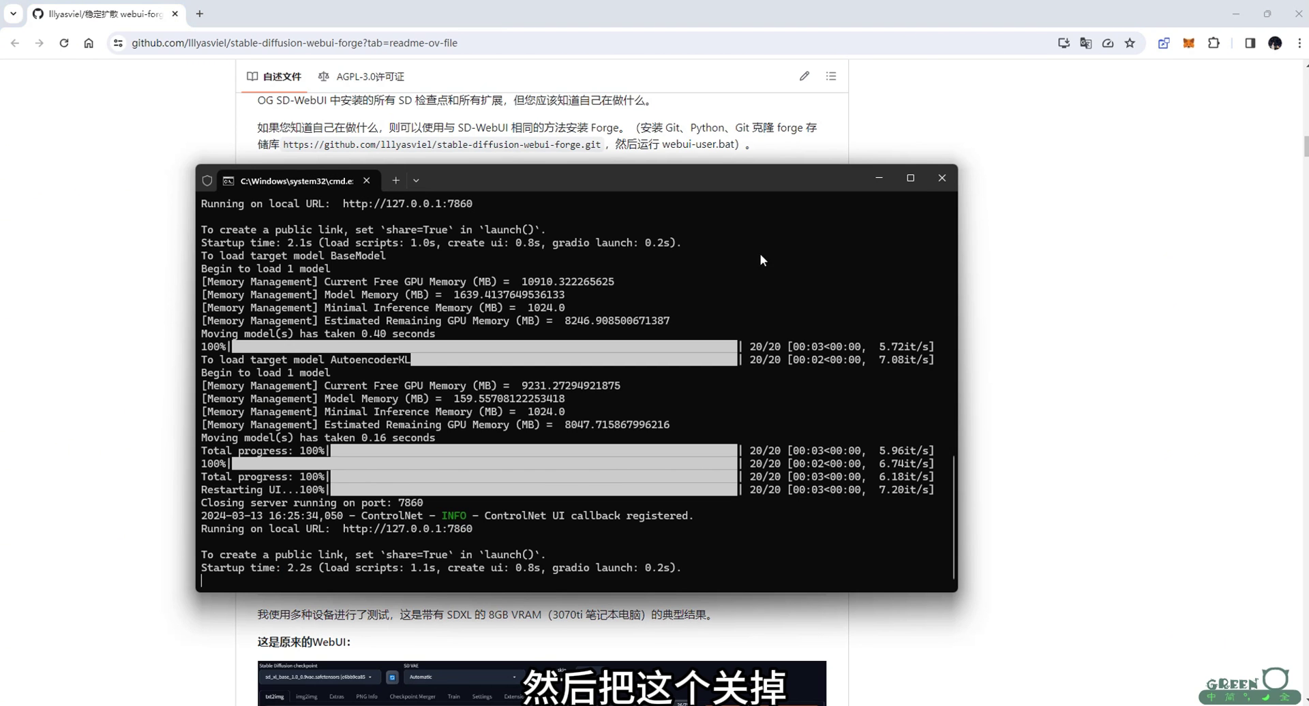
pyautogui.click(938, 173)
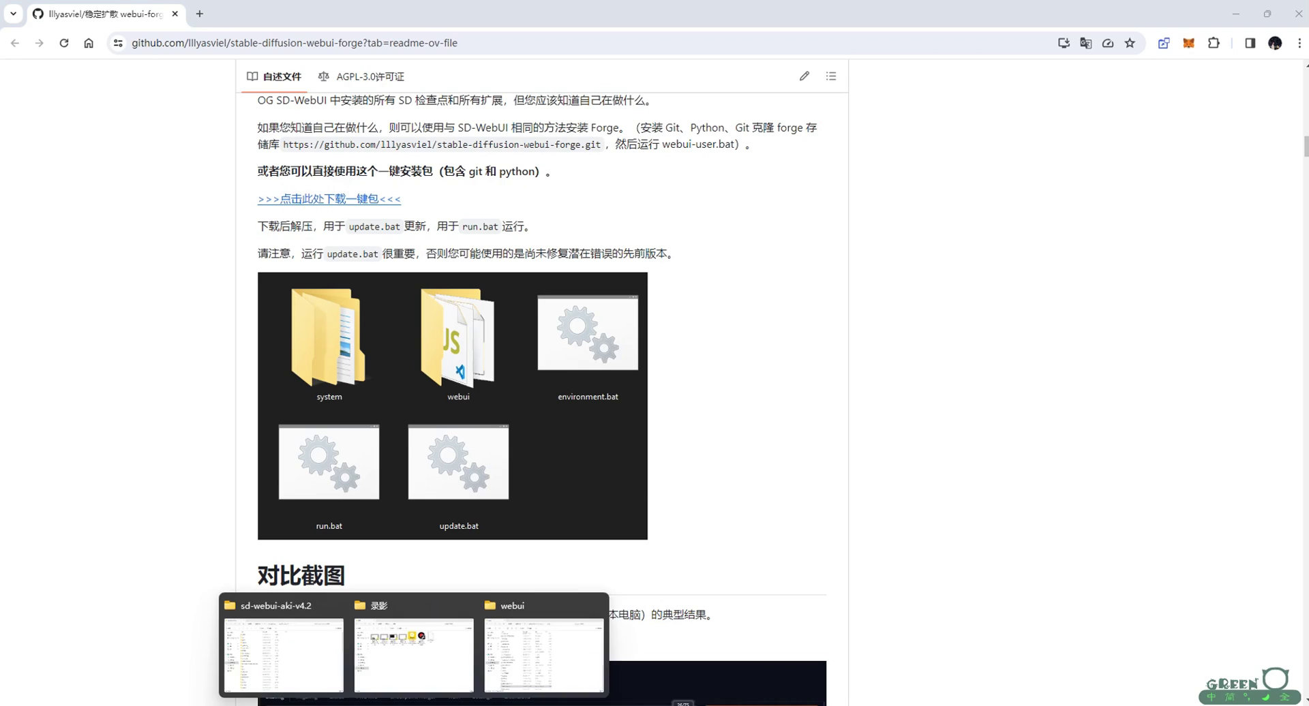
# Relaunch Forge with run.bat and list the Stable Diffusion checkpoints to check for the shared models
pyautogui.click(627, 655)
pyautogui.doubleClick(388, 270)
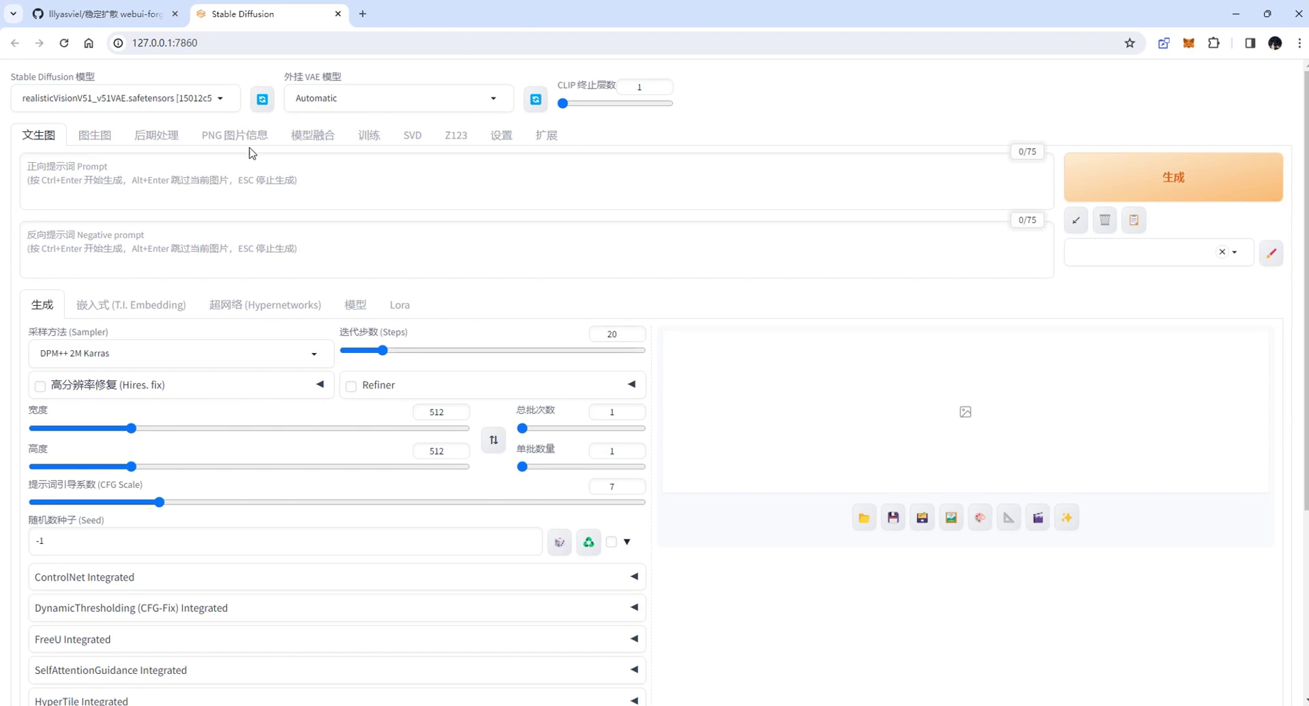
pyautogui.click(221, 99)
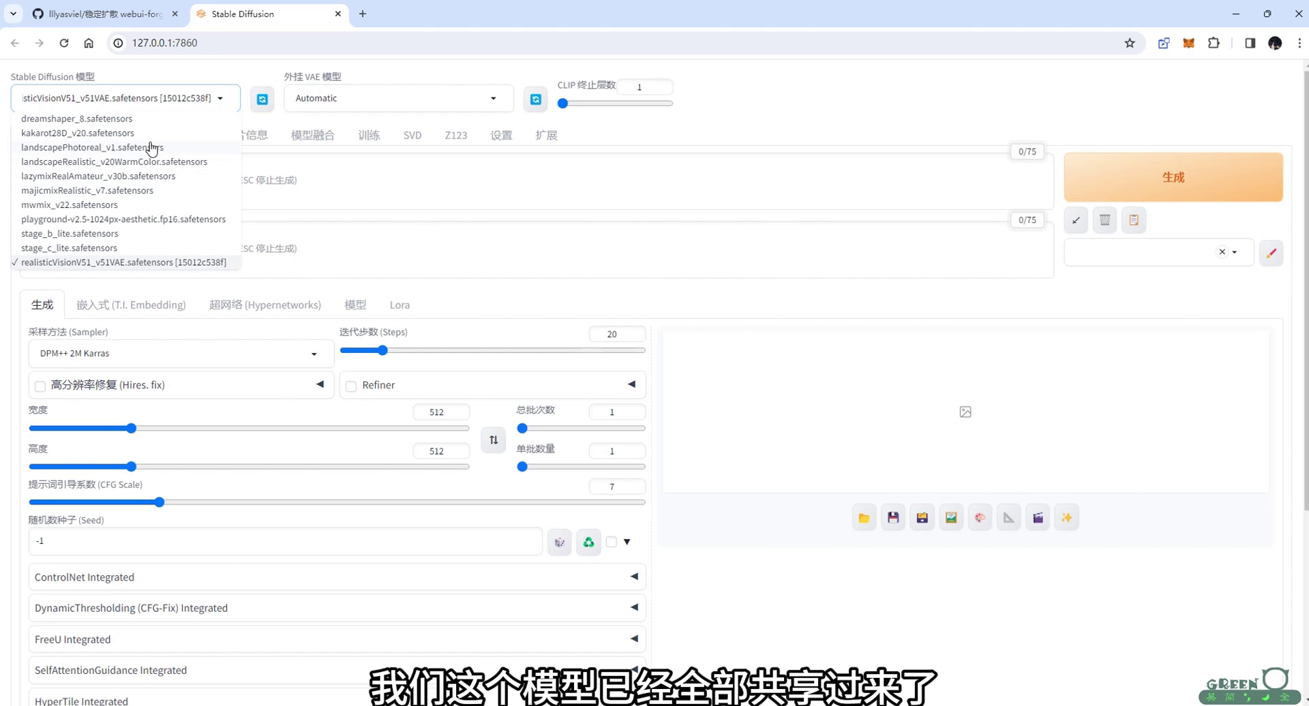
# Check Forge's available external VAE models, and in webui-user.bat duplicate the active --lora-dir line directly below itself
pyautogui.click(484, 99)
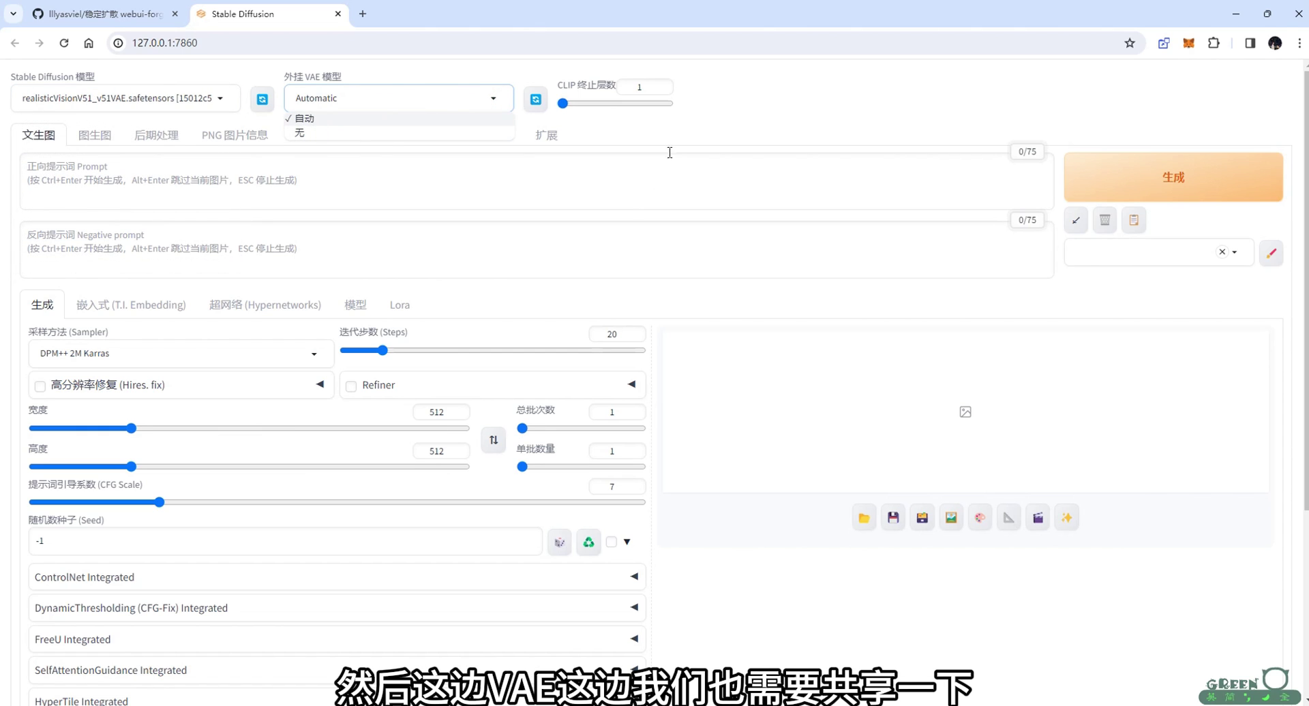
pyautogui.click(608, 300)
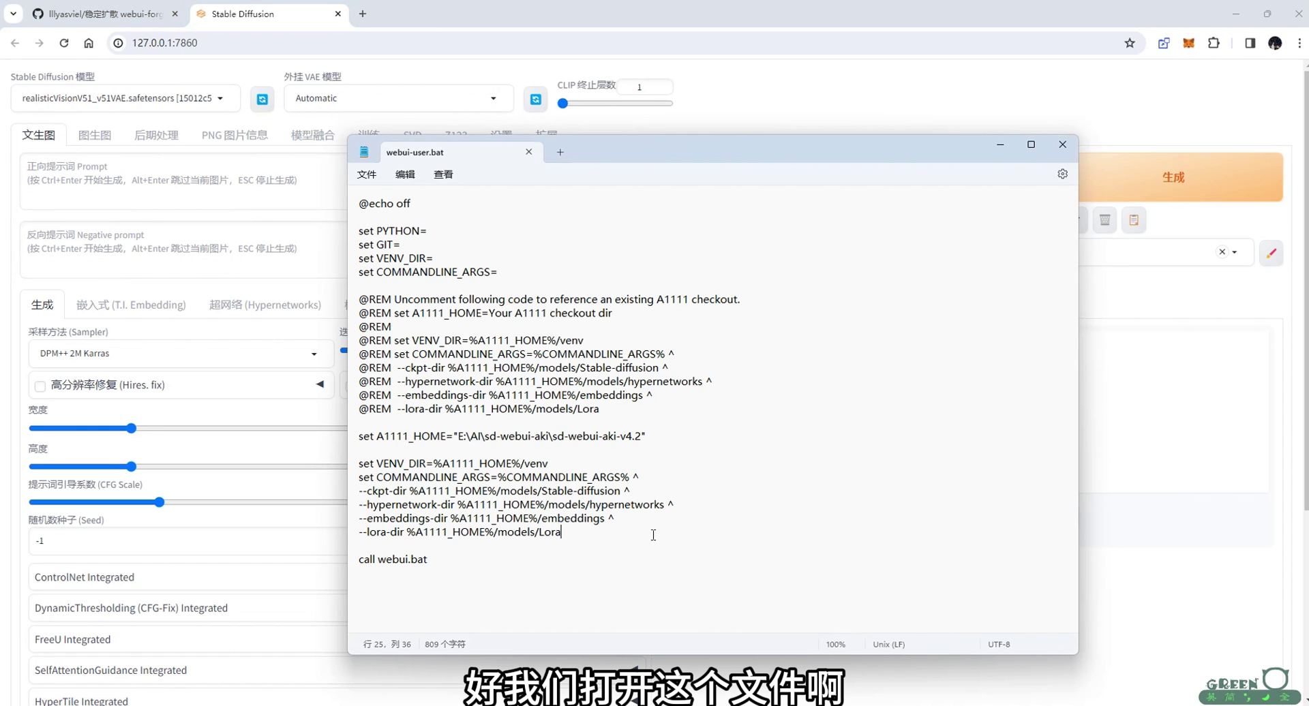
pyautogui.moveTo(653, 534); pyautogui.dragTo(368, 537)
pyautogui.hotkey('ctrl', 'c')
pyautogui.click(603, 534)
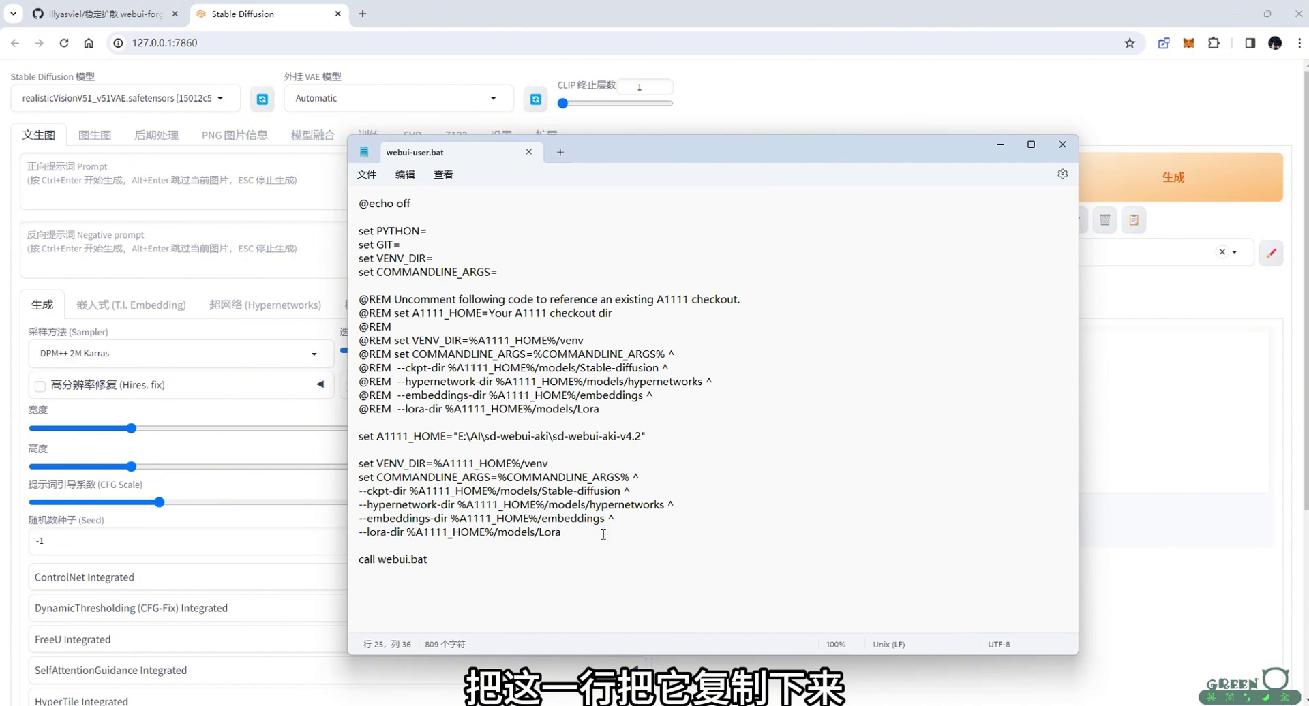
pyautogui.press('Return')
pyautogui.hotkey('ctrl', 'v')
# Change the argument name of the duplicated --lora-dir line to --vae-dir
pyautogui.moveTo(386, 546); pyautogui.dragTo(369, 546)
pyautogui.press('BackSpace')
pyautogui.press('BackSpace')
pyautogui.write('vae')
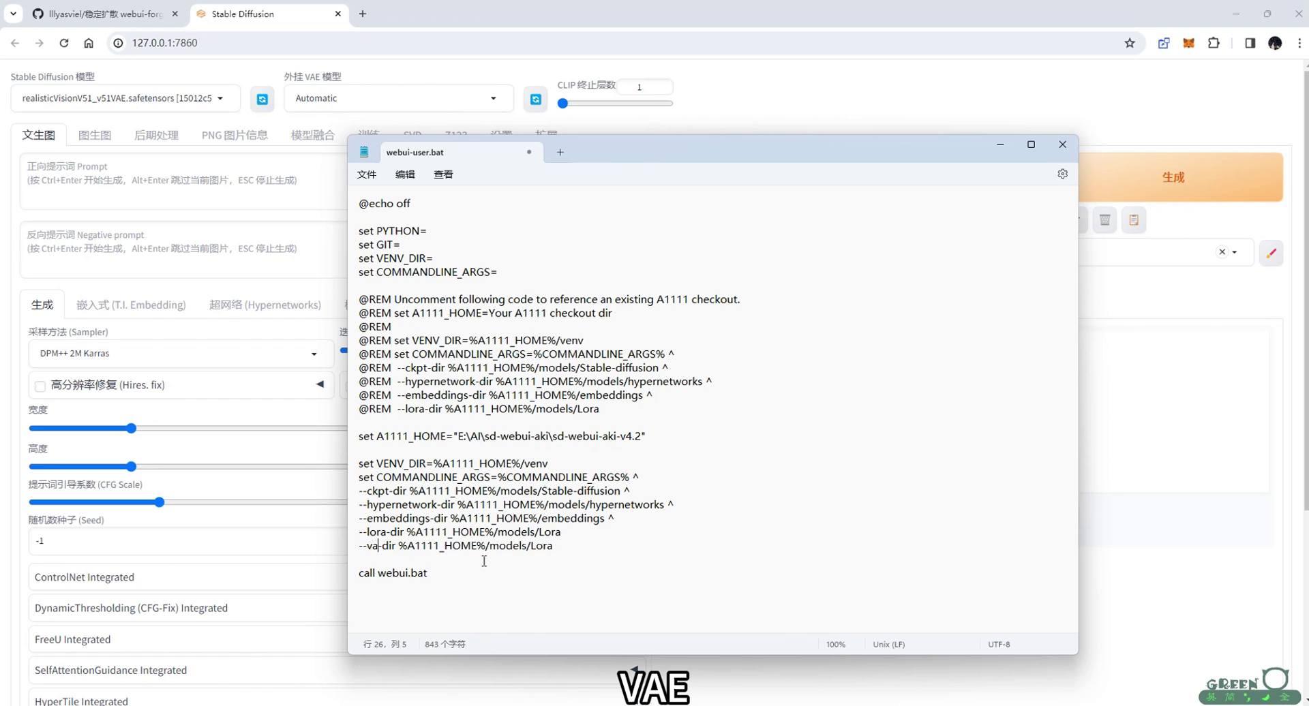
pyautogui.press('End')
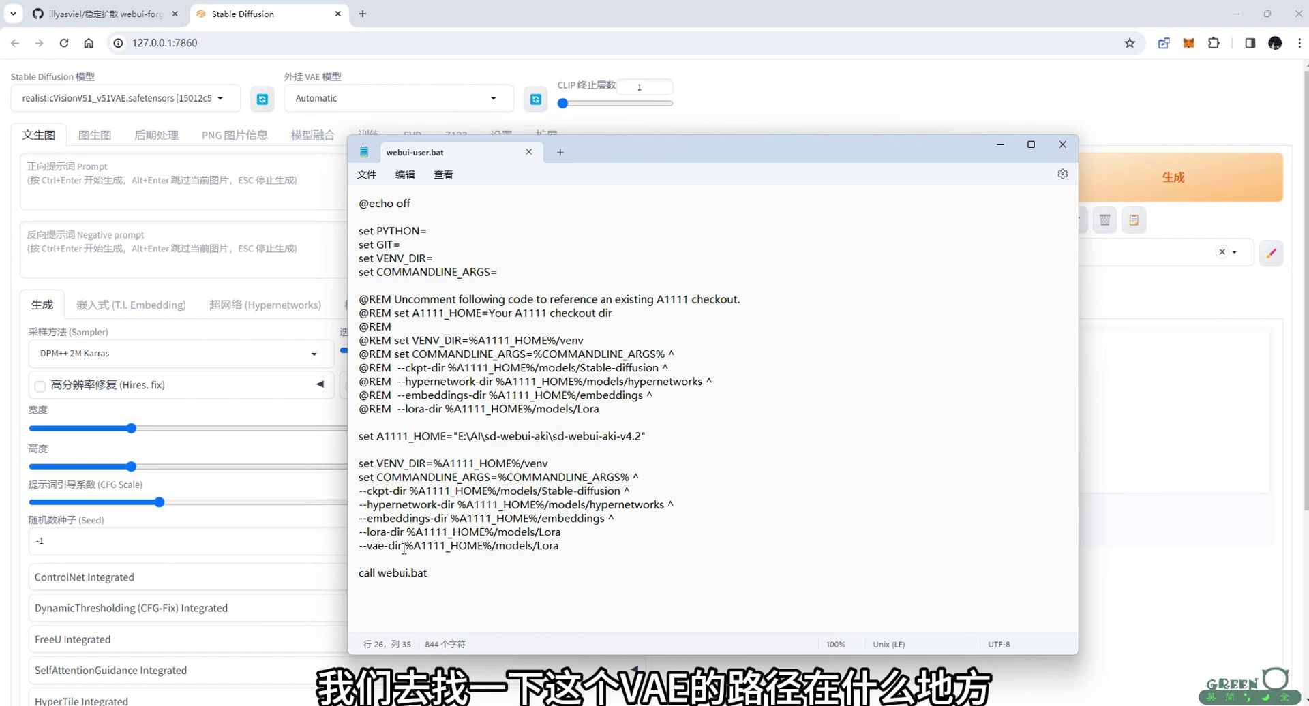
# In File Explorer, open the models folder of sd-webui-aki-v4.2 and locate the VAE folder
pyautogui.moveTo(404, 549); pyautogui.dragTo(596, 545)
pyautogui.click(593, 545)
pyautogui.moveTo(495, 701)
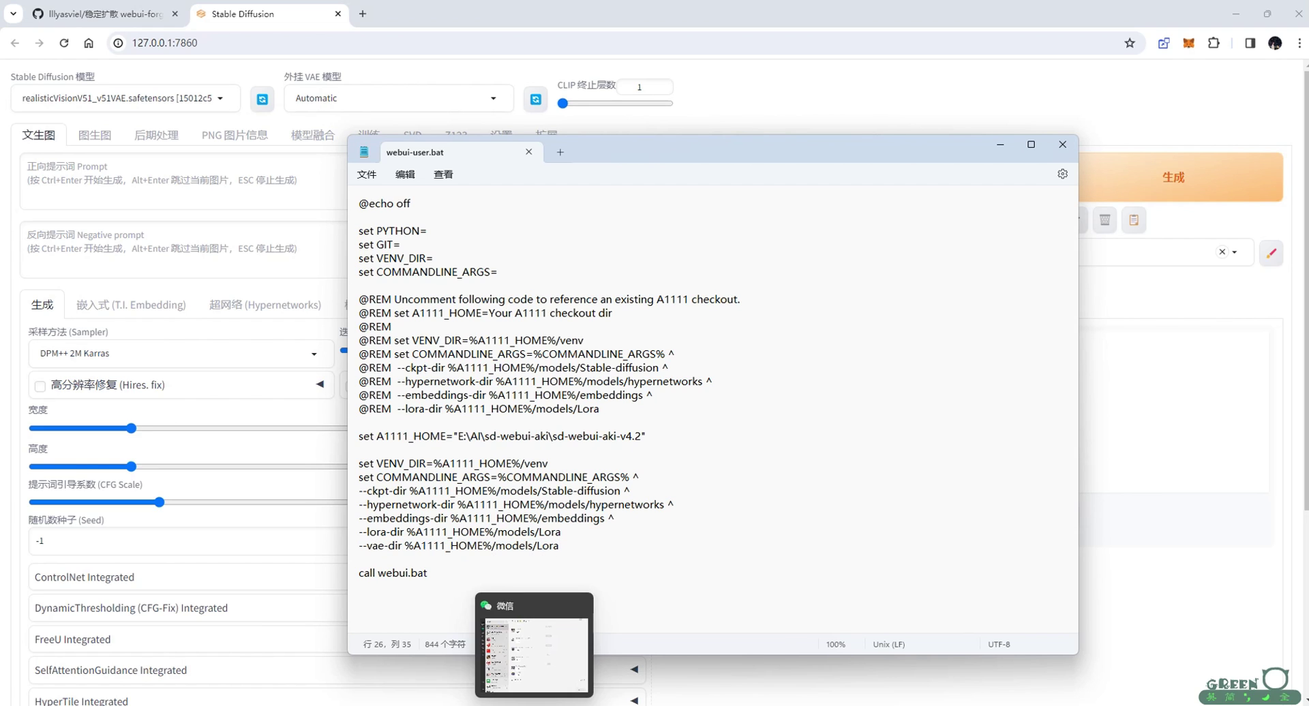
pyautogui.click(307, 651)
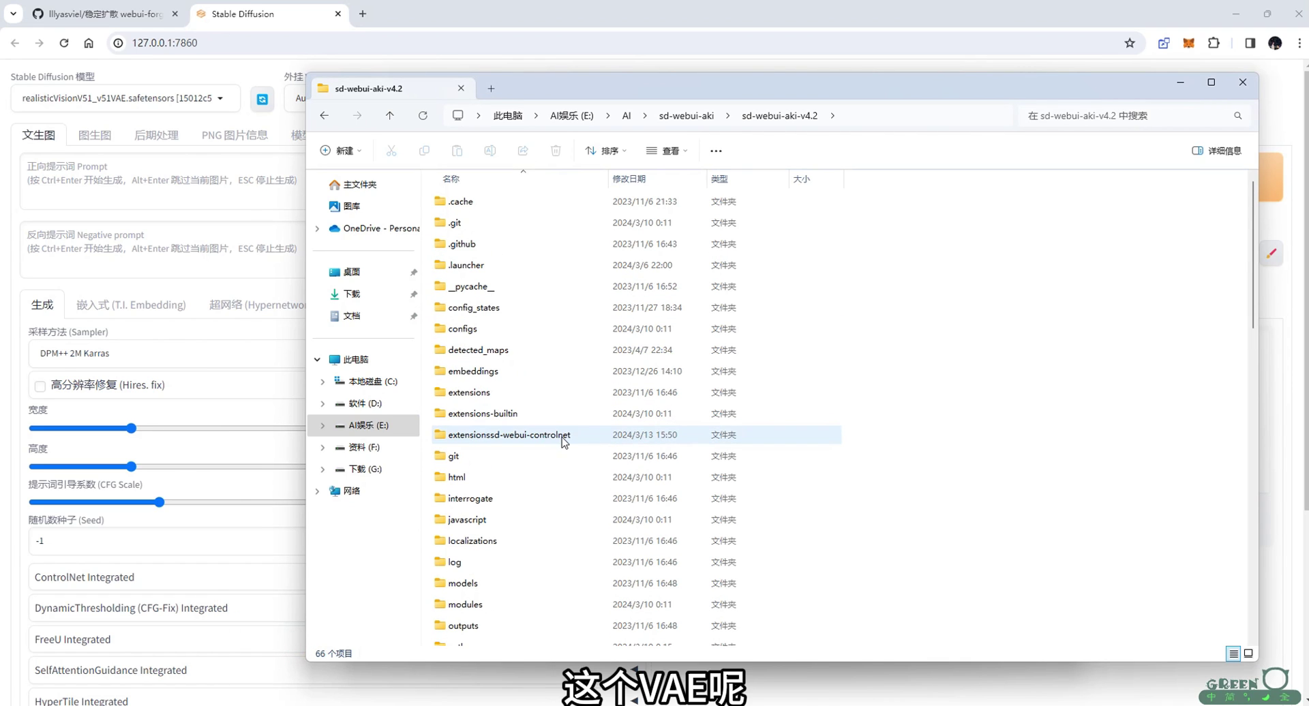
pyautogui.scroll(-3, 541, 458)
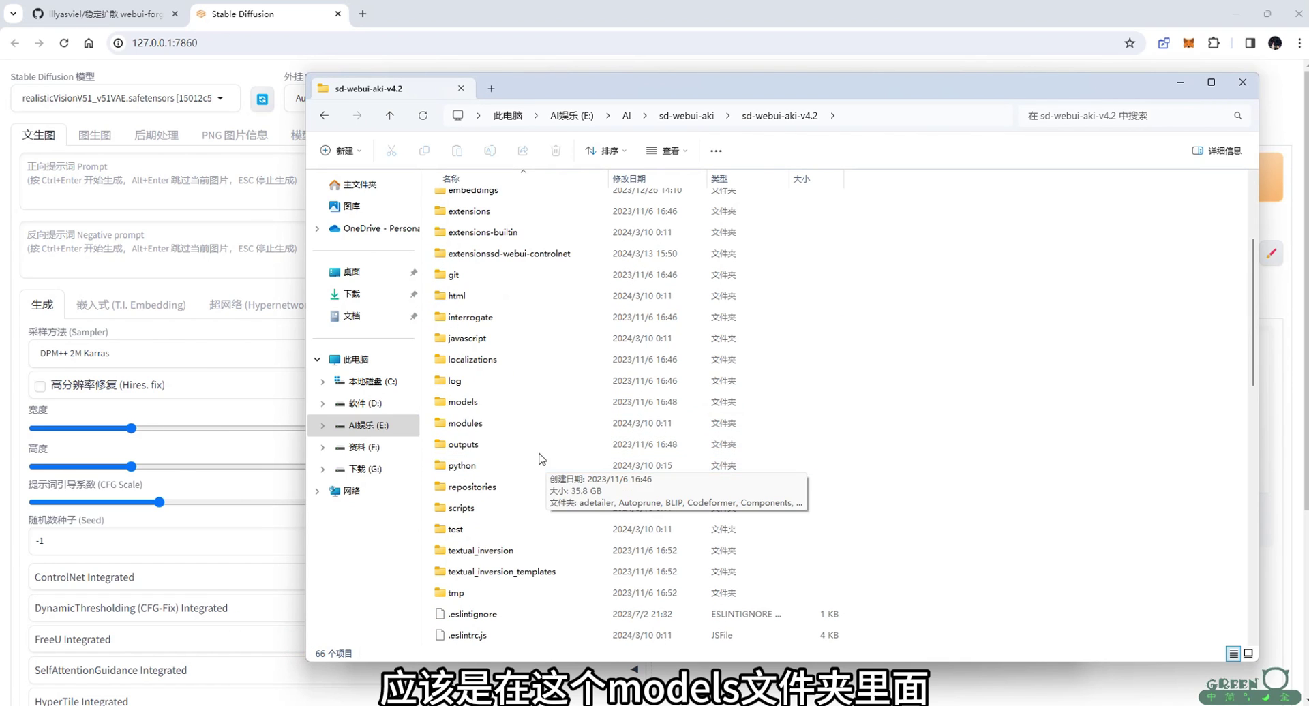
pyautogui.doubleClick(497, 403)
pyautogui.click(462, 615)
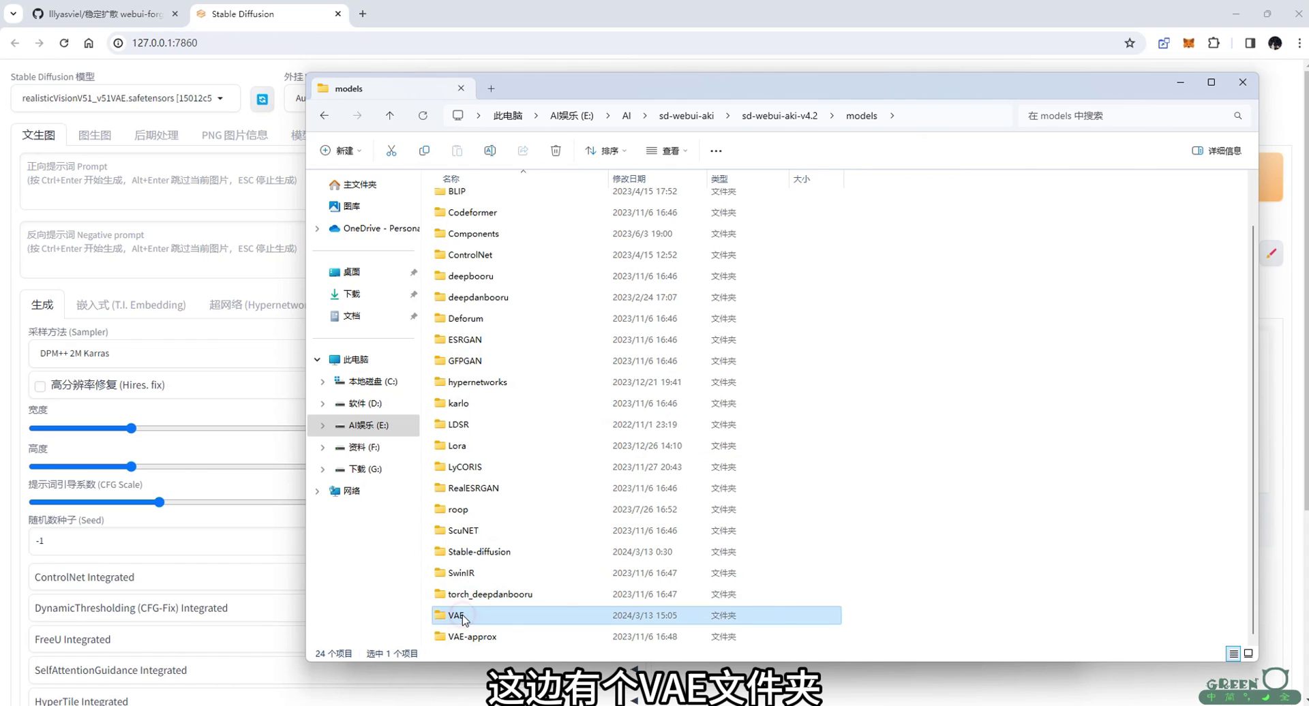
pyautogui.click(460, 616)
# Back in webui-user.bat, point the --vae-dir line to %A1111_HOME%/models/VAE and save the file
pyautogui.hotkey('alt', 'Tab')
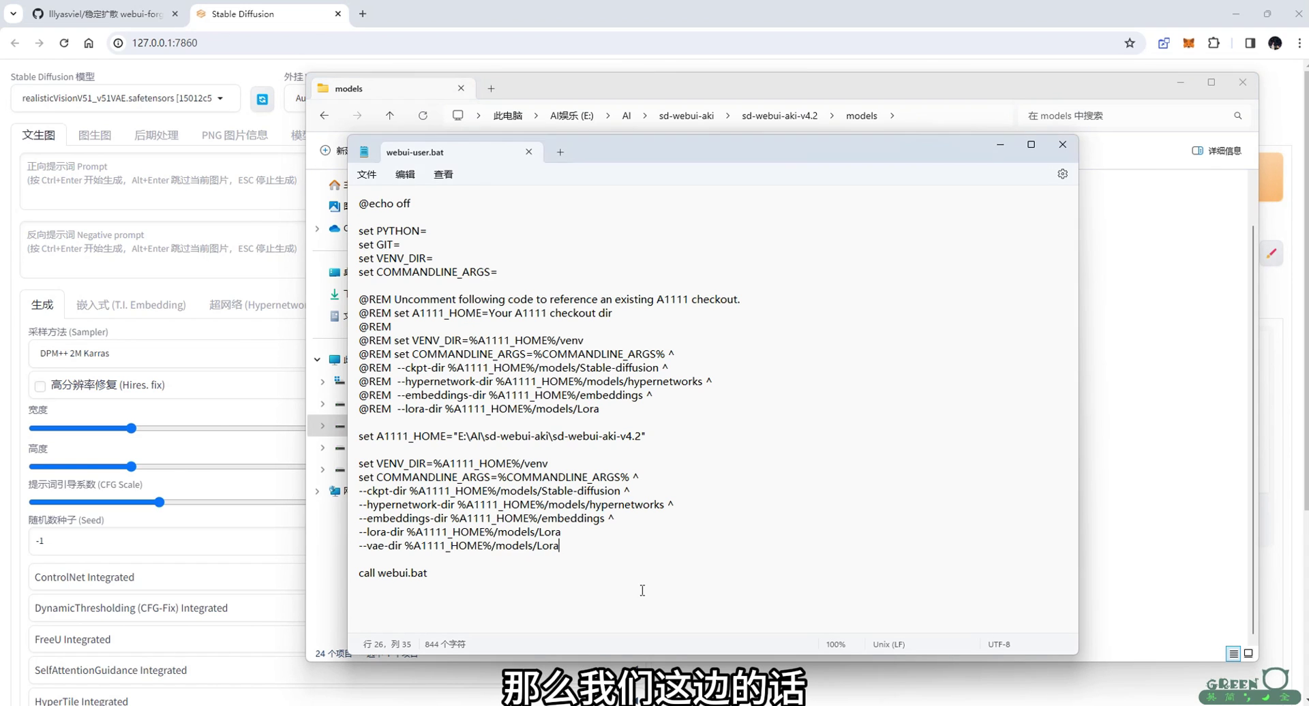
pyautogui.doubleClick(547, 547)
pyautogui.write('VAE')
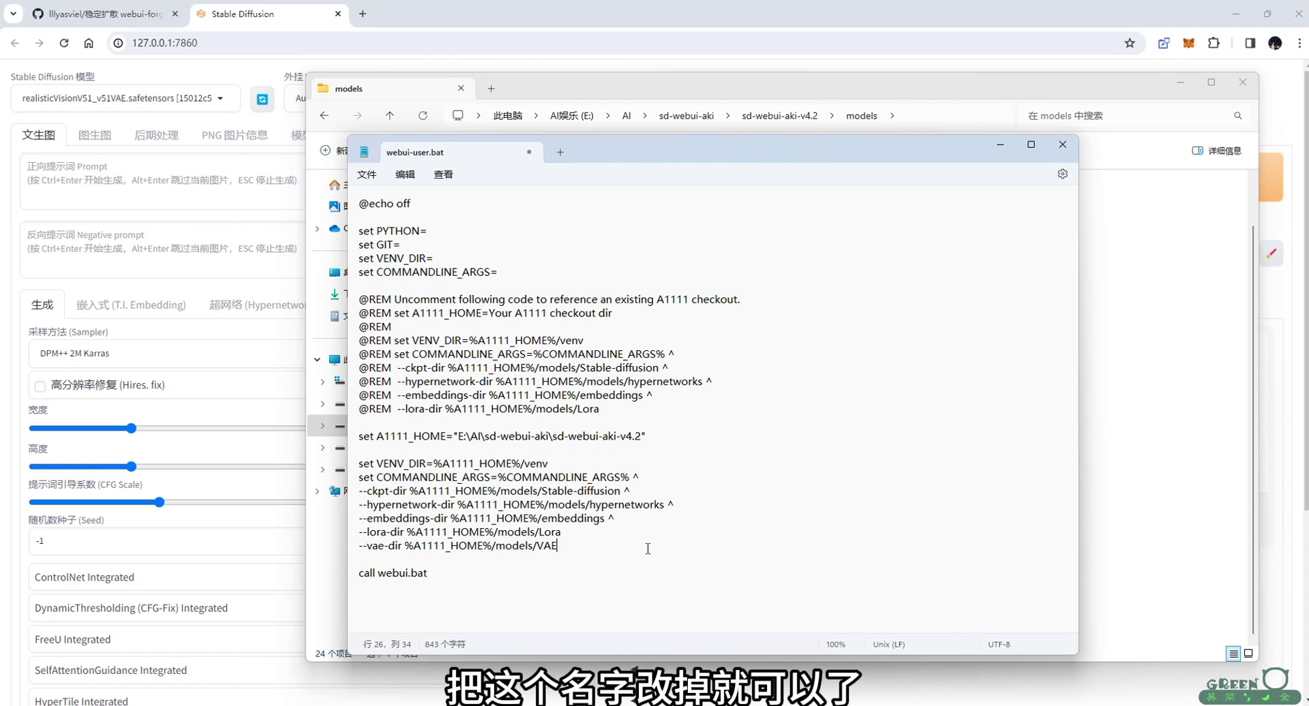
pyautogui.moveTo(573, 550); pyautogui.dragTo(354, 530)
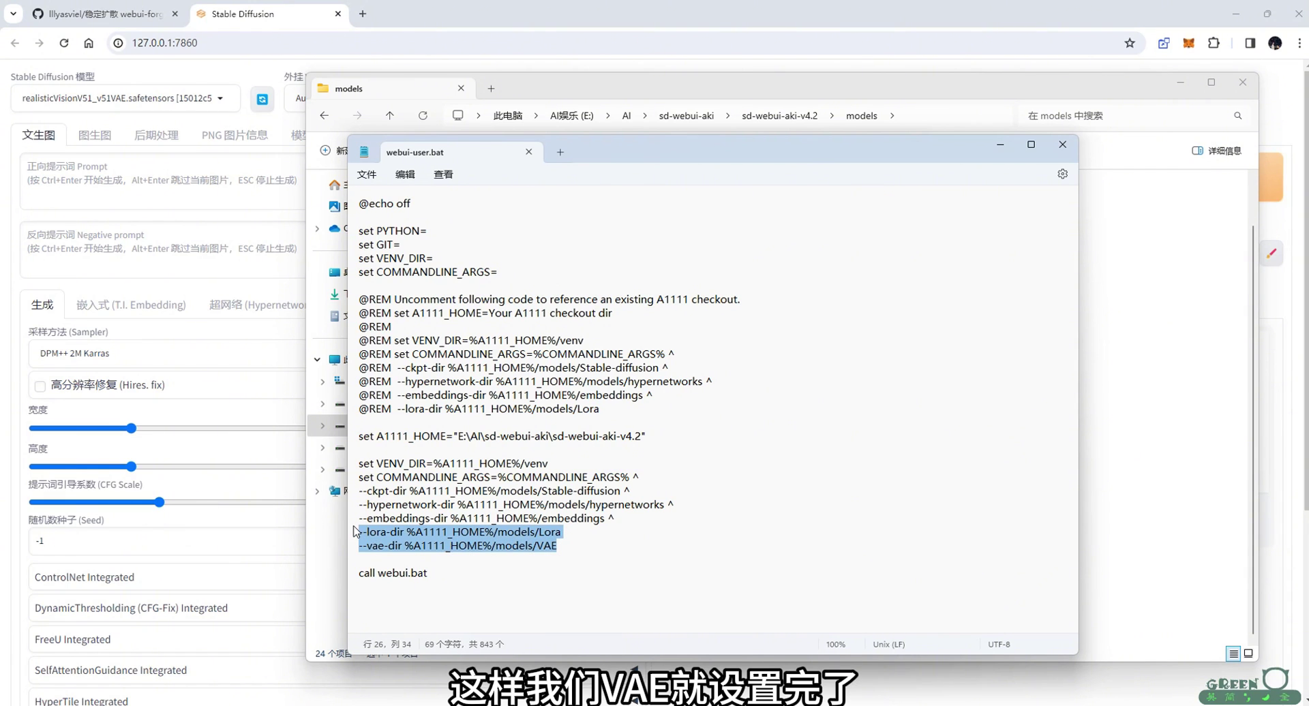
pyautogui.click(597, 558)
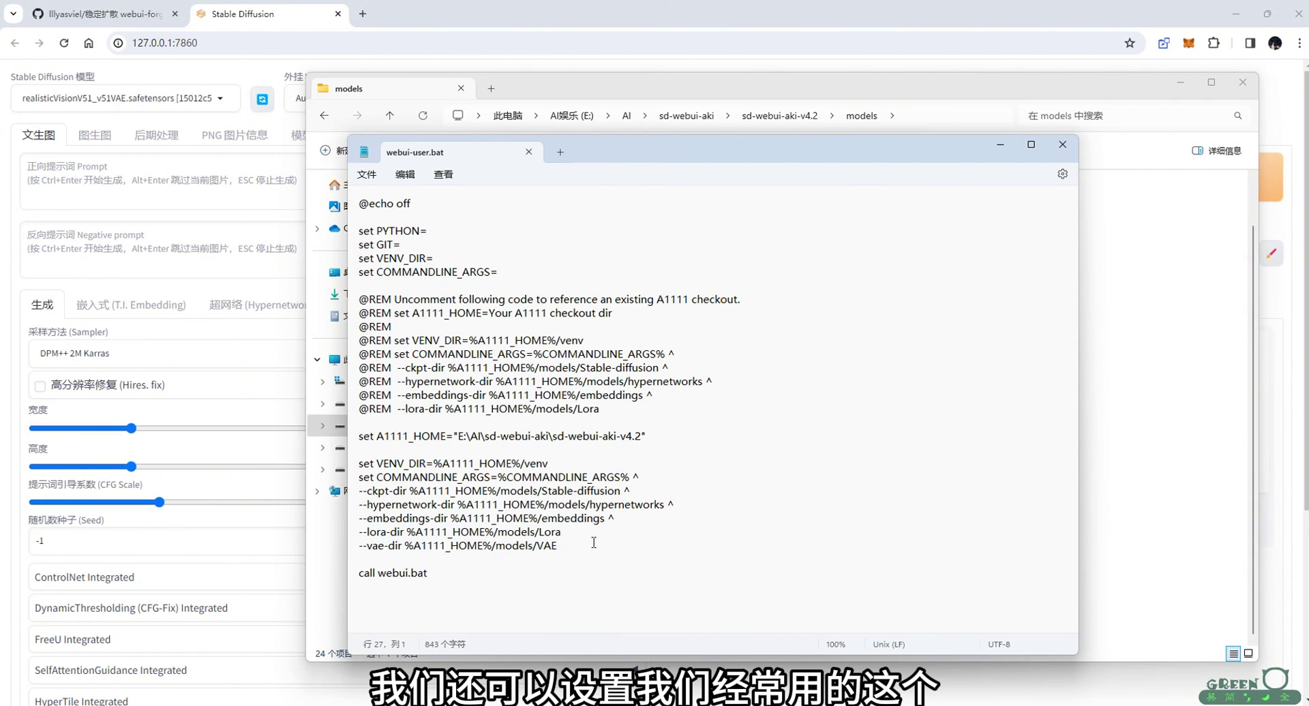
# In Forge, expand ControlNet Integrated, choose the Depth control type, and refresh and list its models to check whether any are available
pyautogui.moveTo(593, 158); pyautogui.dragTo(686, 155)
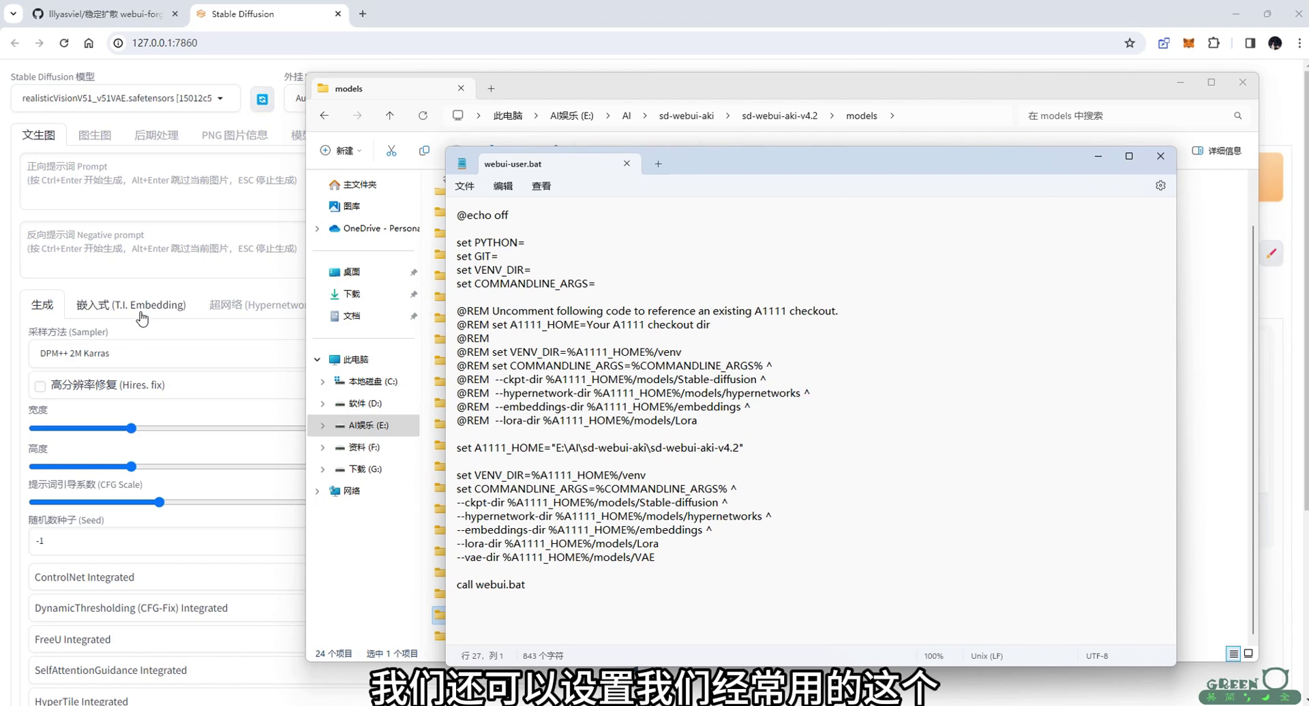
pyautogui.click(219, 283)
pyautogui.scroll(-4, 361, 528)
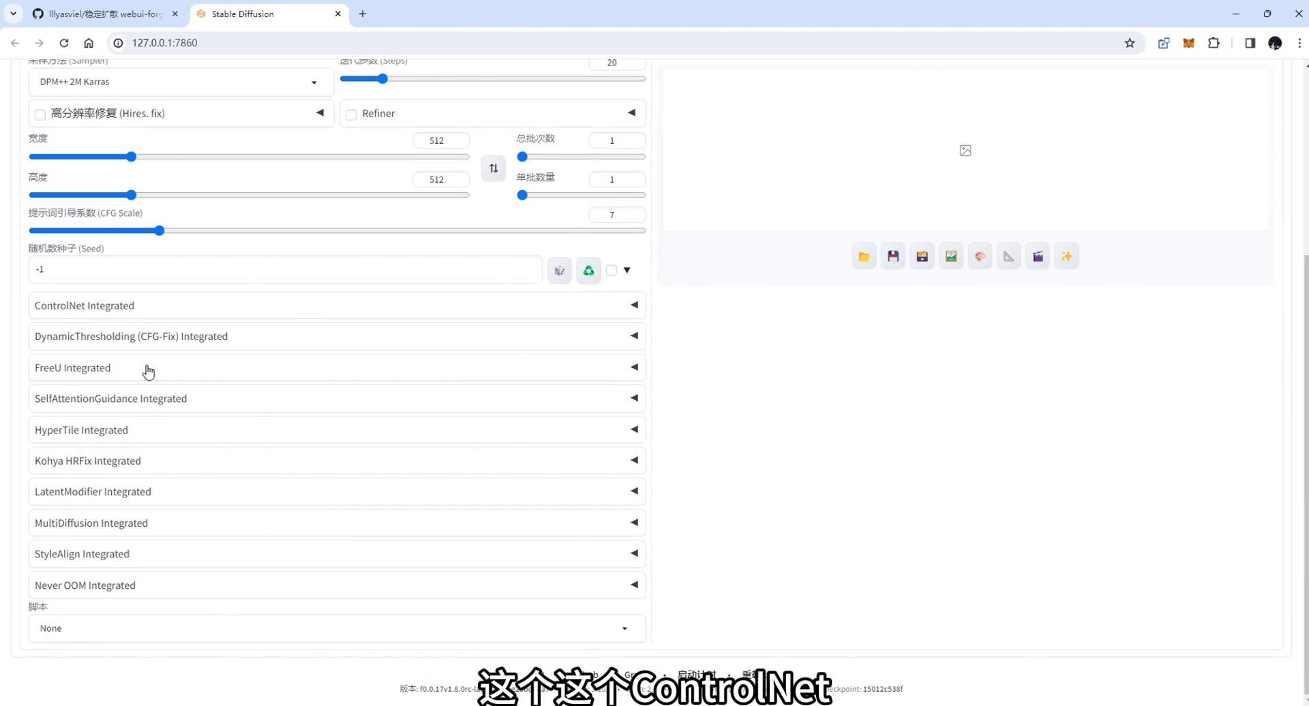
pyautogui.click(65, 308)
pyautogui.scroll(-4, 251, 484)
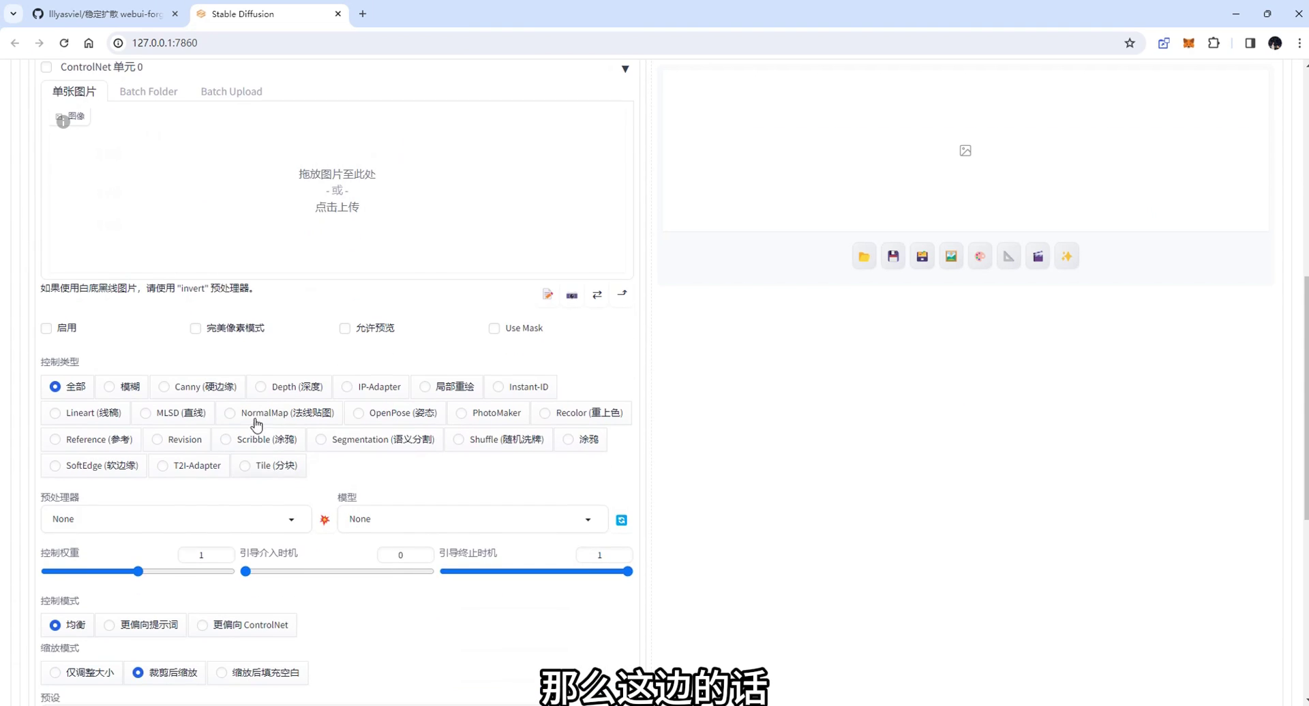
pyautogui.click(261, 386)
pyautogui.scroll(-2, 376, 389)
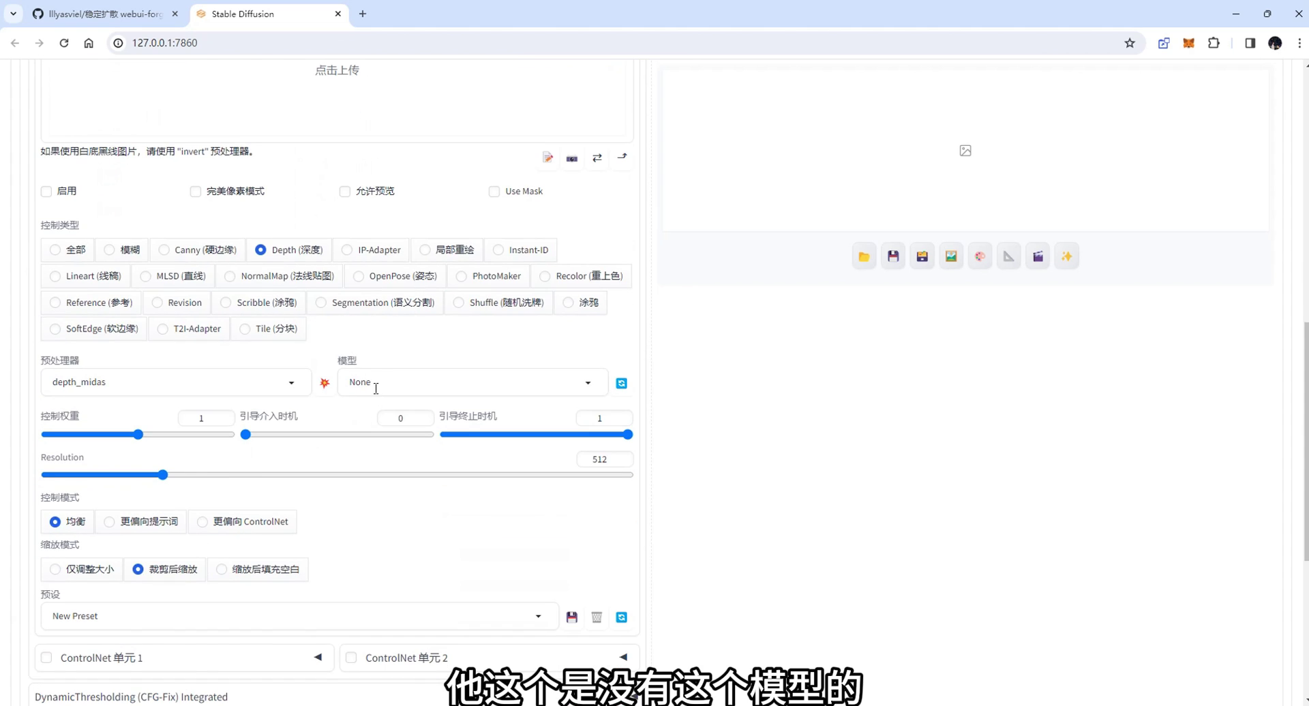
pyautogui.click(621, 383)
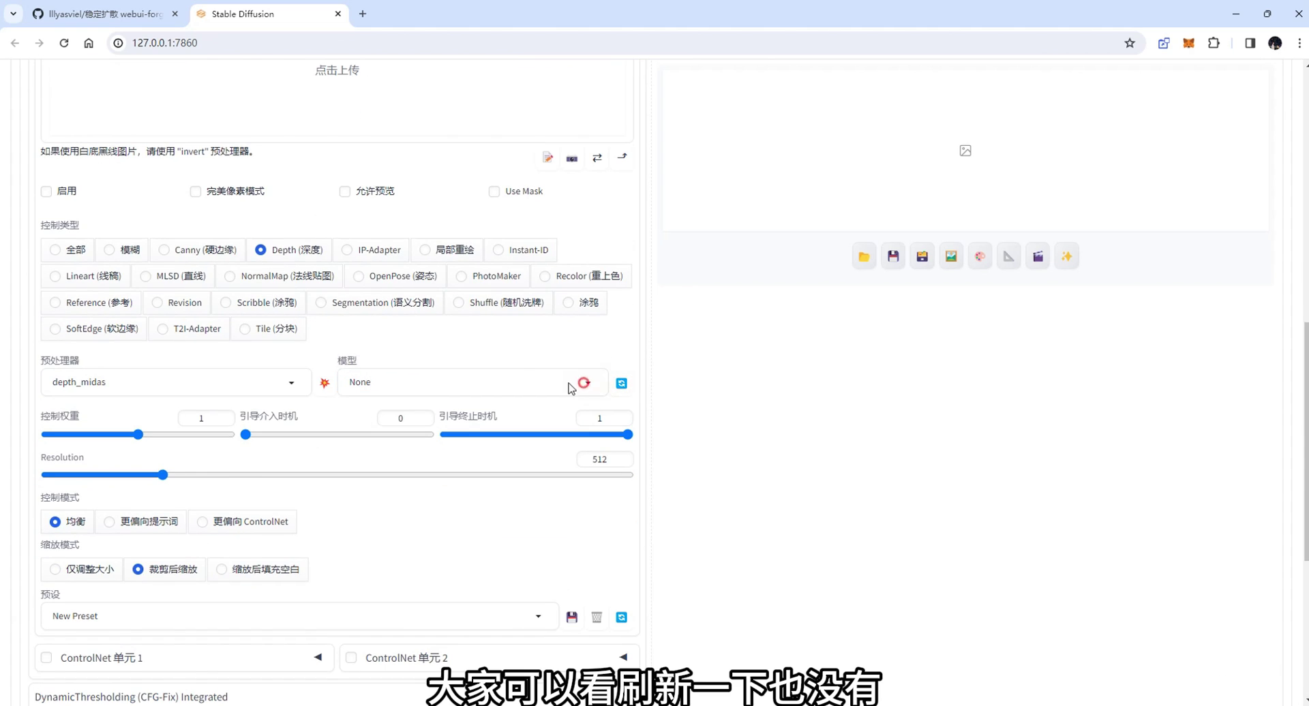
pyautogui.click(572, 386)
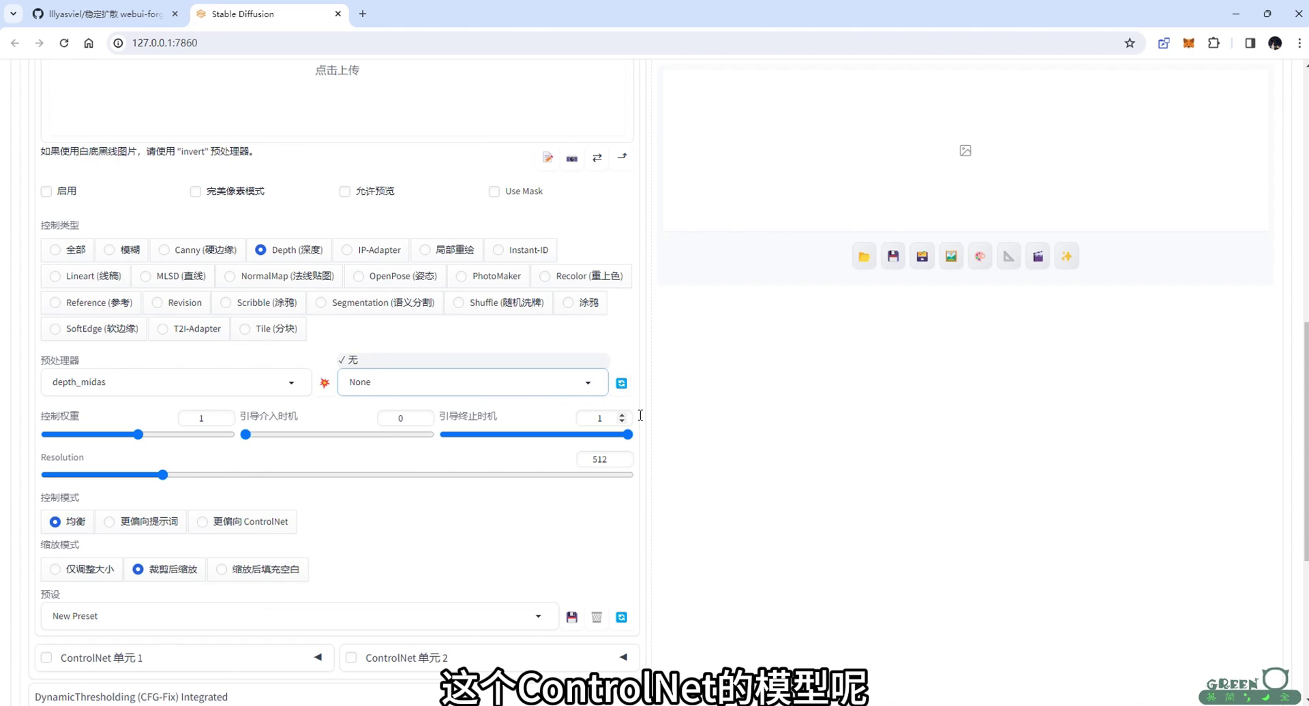
pyautogui.scroll(10, 640, 415)
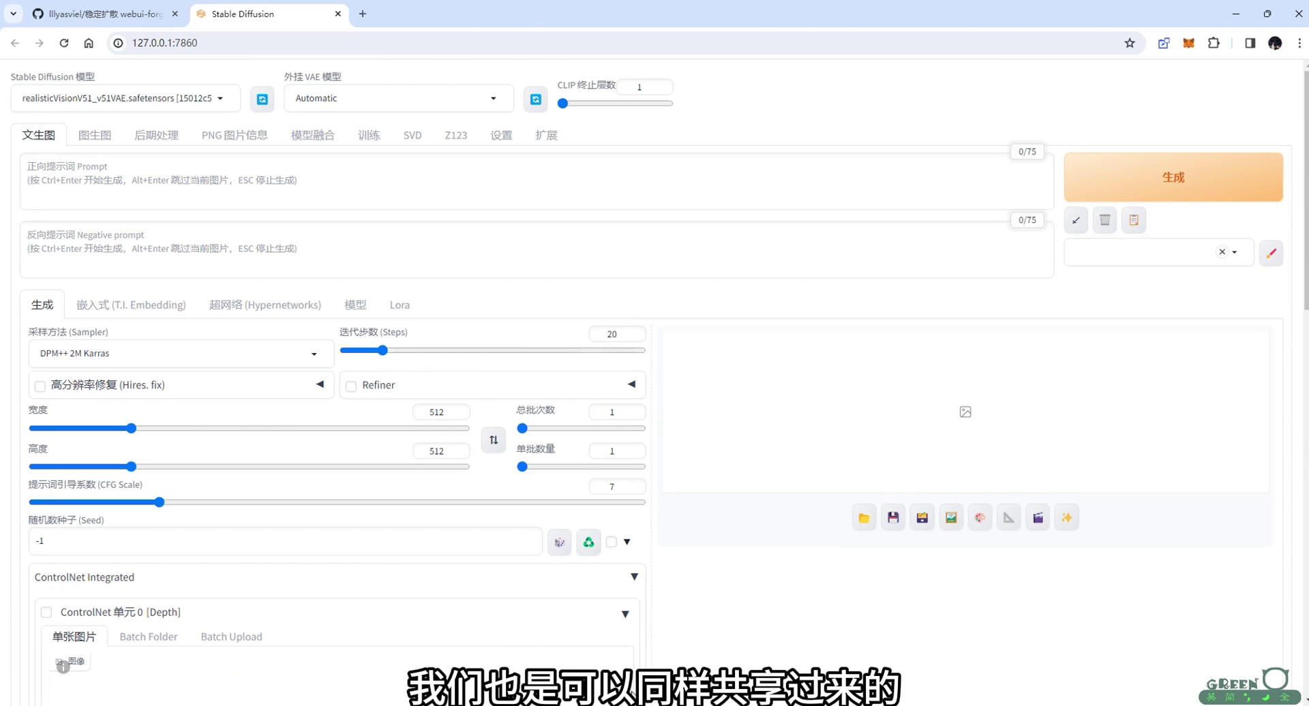
# Duplicate the --vae-dir line directly below itself in webui-user.bat and save the file
pyautogui.click(592, 644)
pyautogui.click(656, 558)
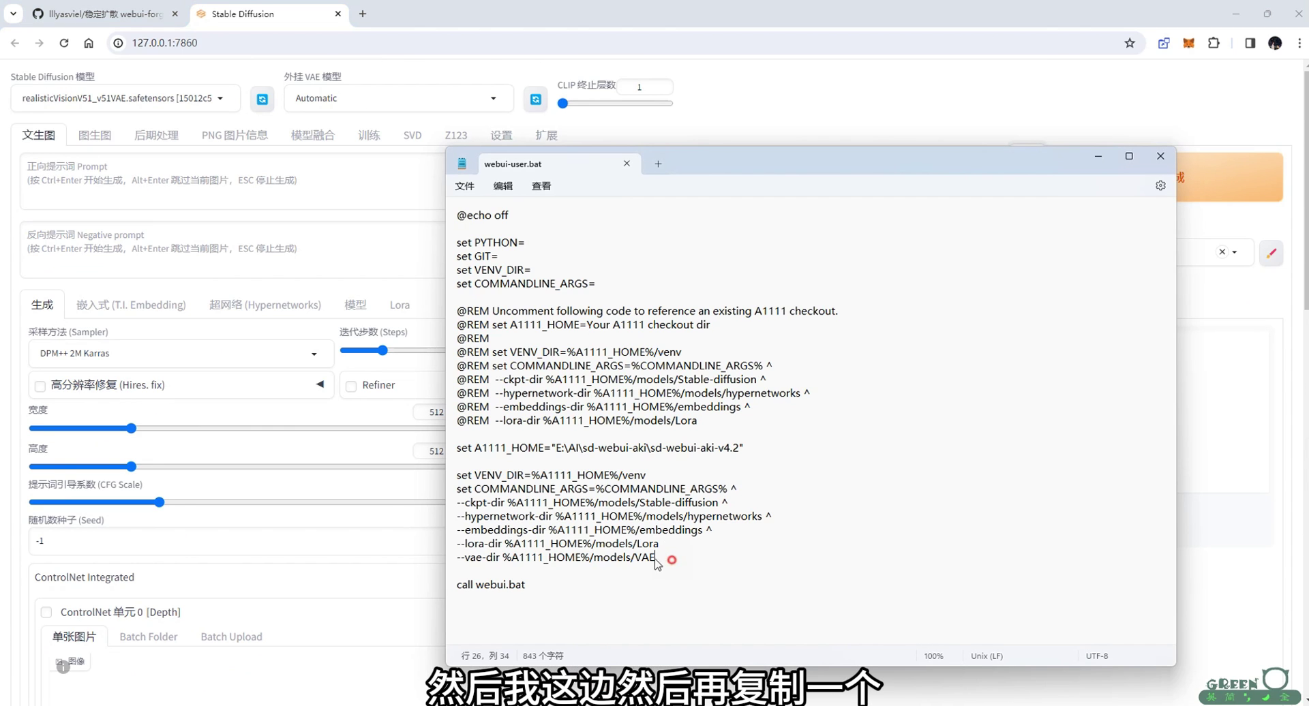
pyautogui.hotkey('shift', 'Home')
pyautogui.hotkey('ctrl', 'c')
pyautogui.press('Down')
pyautogui.hotkey('ctrl', 'v')
pyautogui.press('Return')
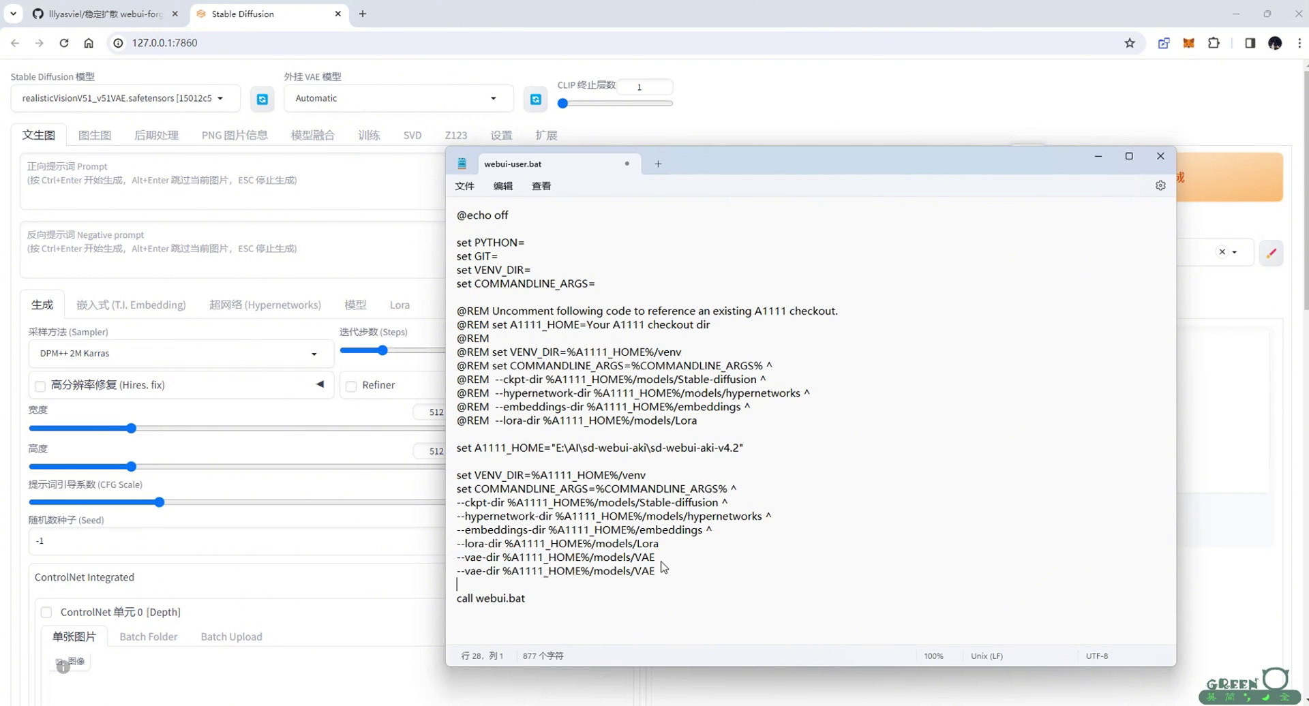
pyautogui.hotkey('ctrl', 's')
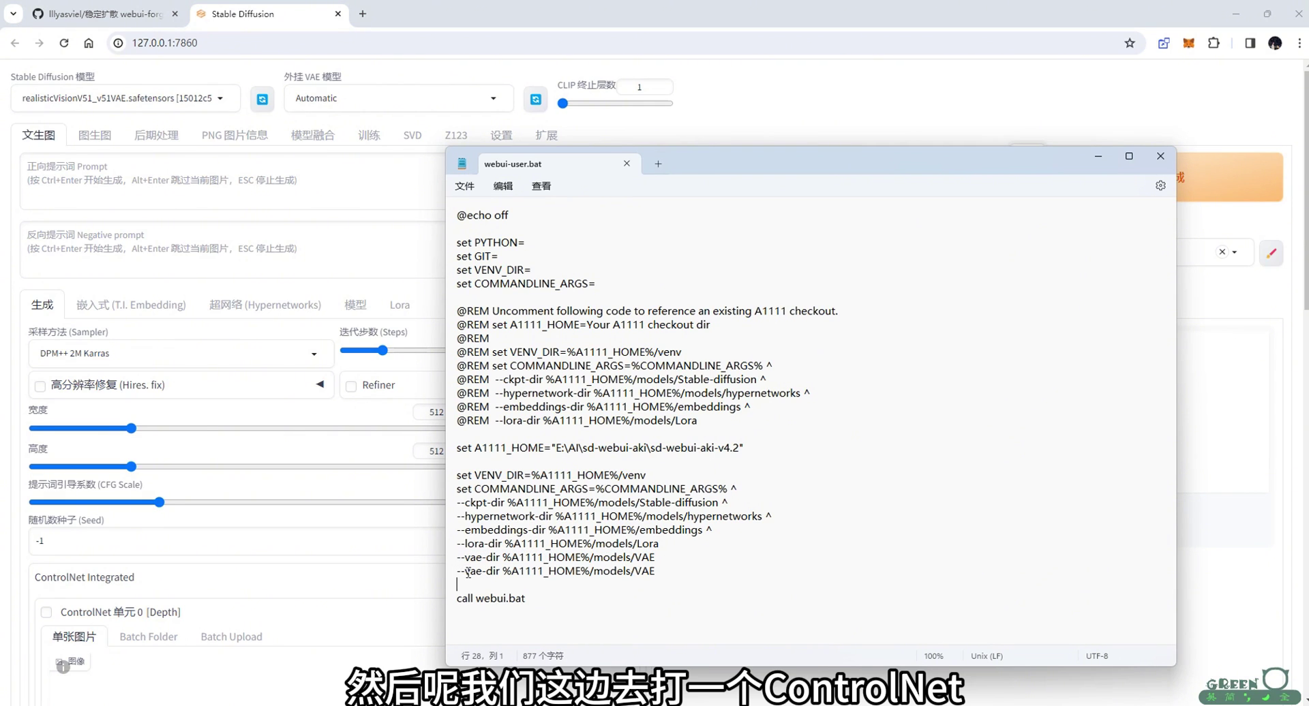
# Change the argument name of the duplicated --vae-dir line to --controlnet-dir and save the file
pyautogui.moveTo(34, 578); pyautogui.dragTo(83, 584)
pyautogui.hotkey('ctrl', 'c')
pyautogui.hotkey('alt', 'Tab')
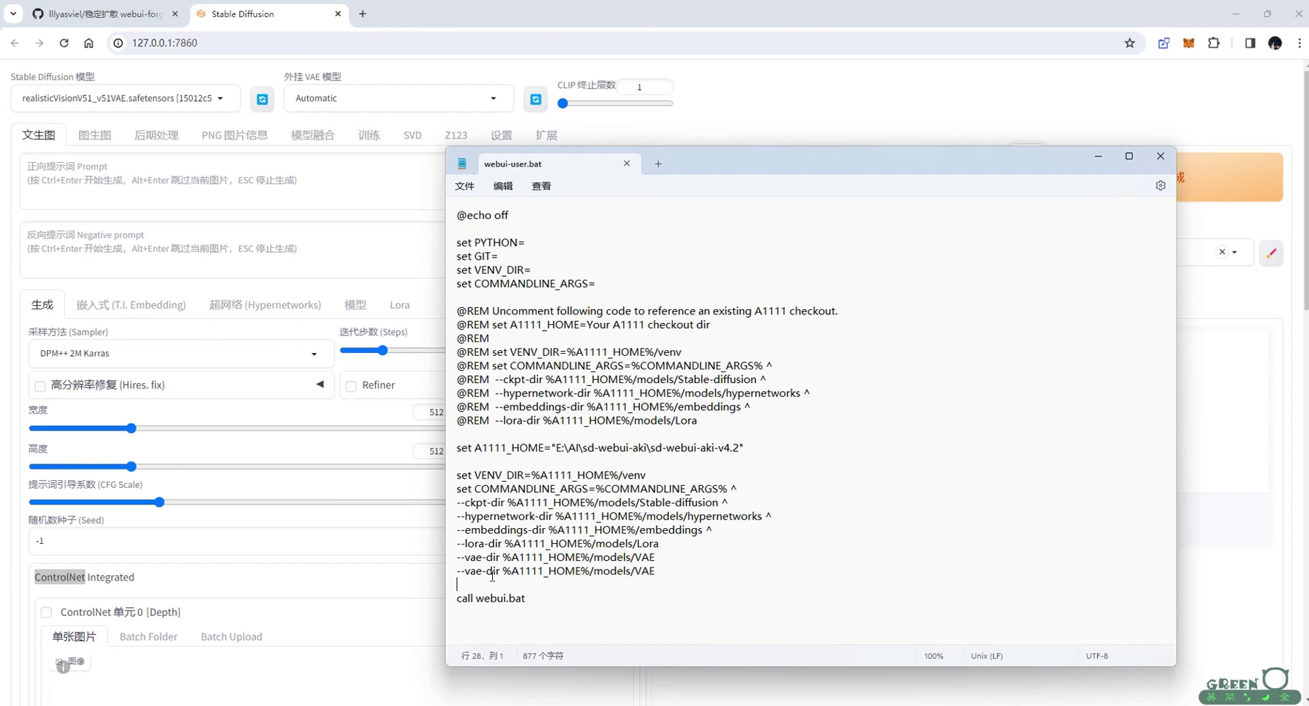
pyautogui.moveTo(456, 572); pyautogui.dragTo(510, 571)
pyautogui.click(482, 570)
pyautogui.hotkey('ctrl', 'v')
pyautogui.write('con')
pyautogui.click(724, 577)
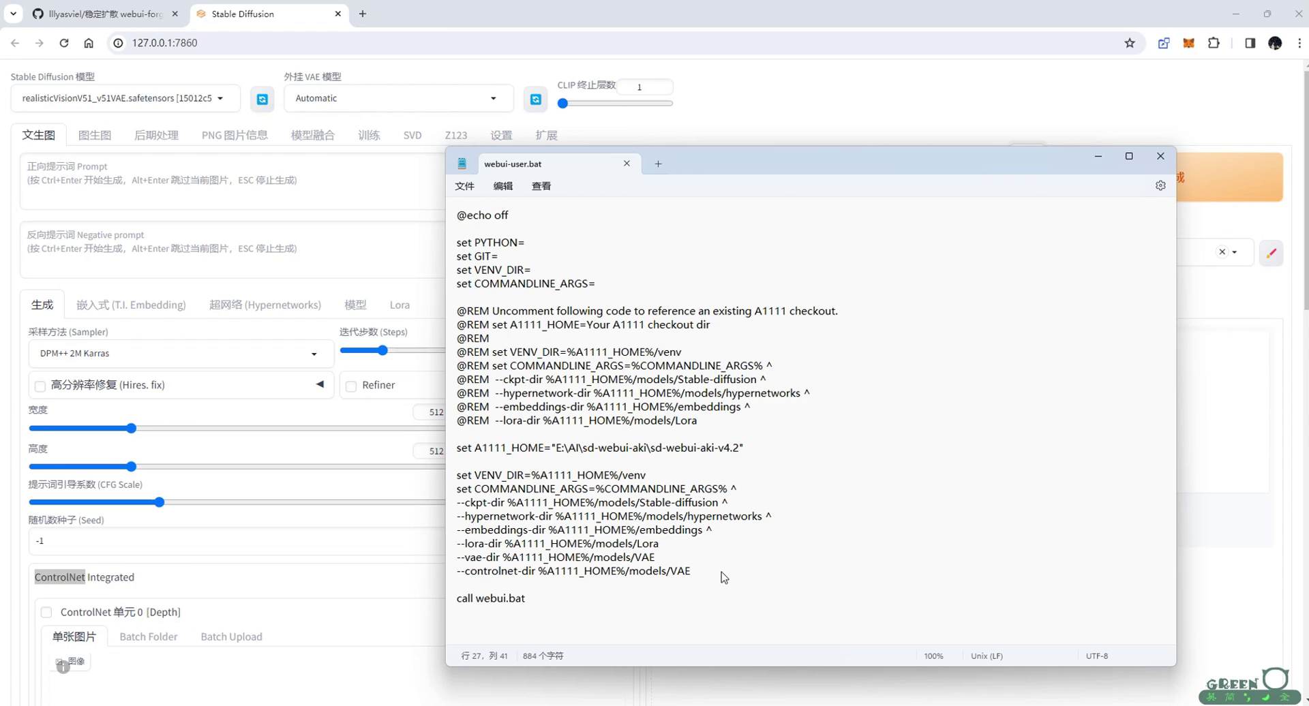
# Append the " ^" line continuation to the --lora-dir and --vae-dir lines, matching the --embeddings-dir line, and save
pyautogui.moveTo(712, 530); pyautogui.dragTo(707, 530)
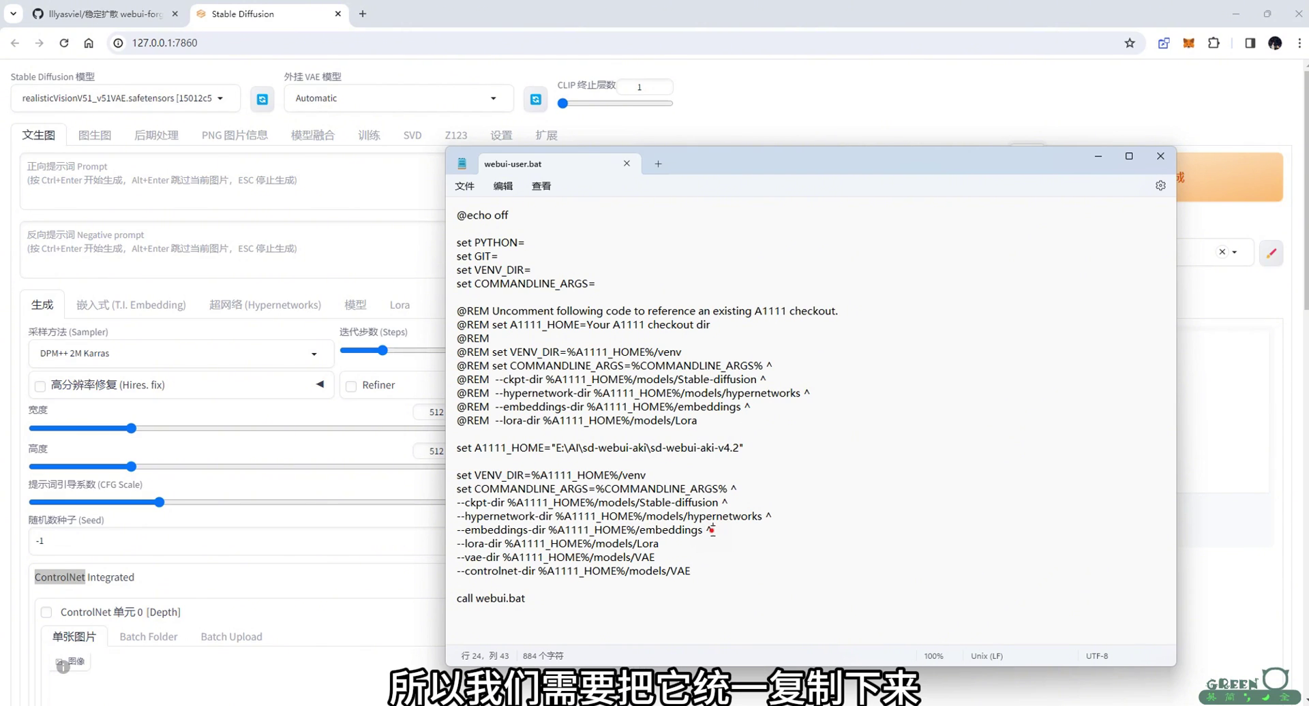
pyautogui.moveTo(713, 531); pyautogui.dragTo(704, 535)
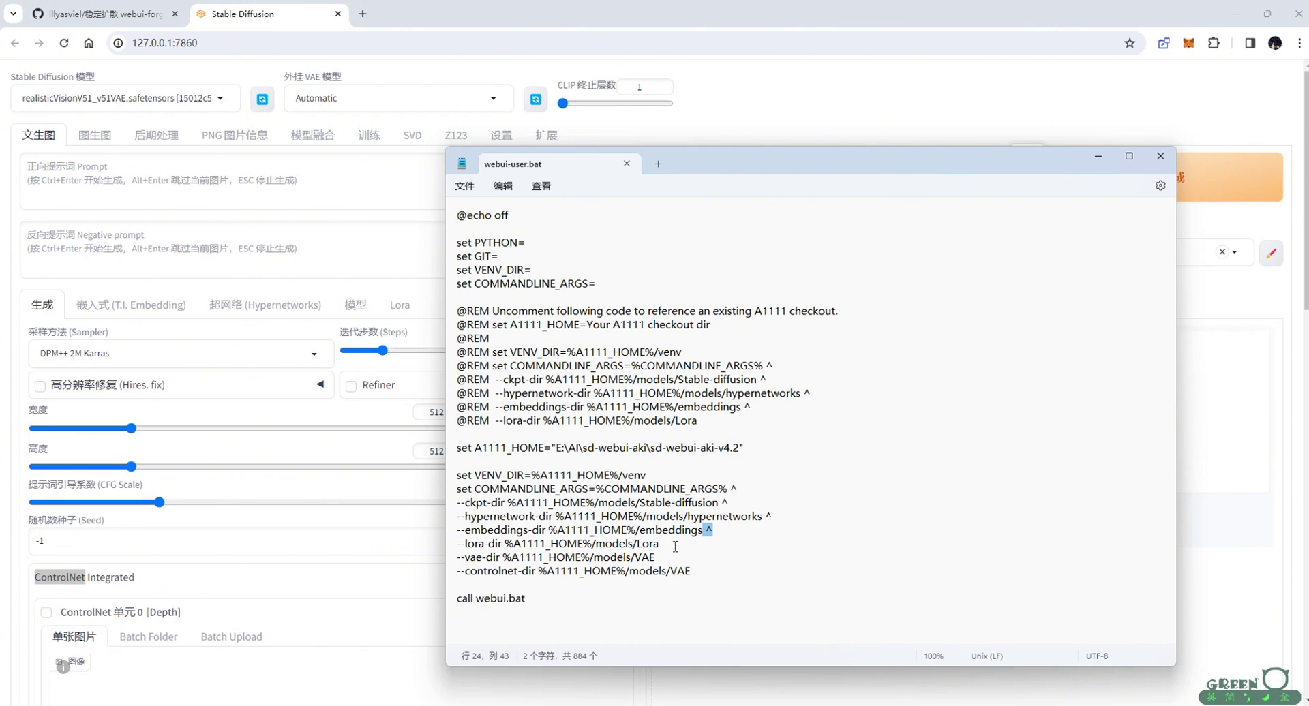
pyautogui.click(673, 545)
pyautogui.click(687, 557)
pyautogui.hotkey('ctrl', 'v')
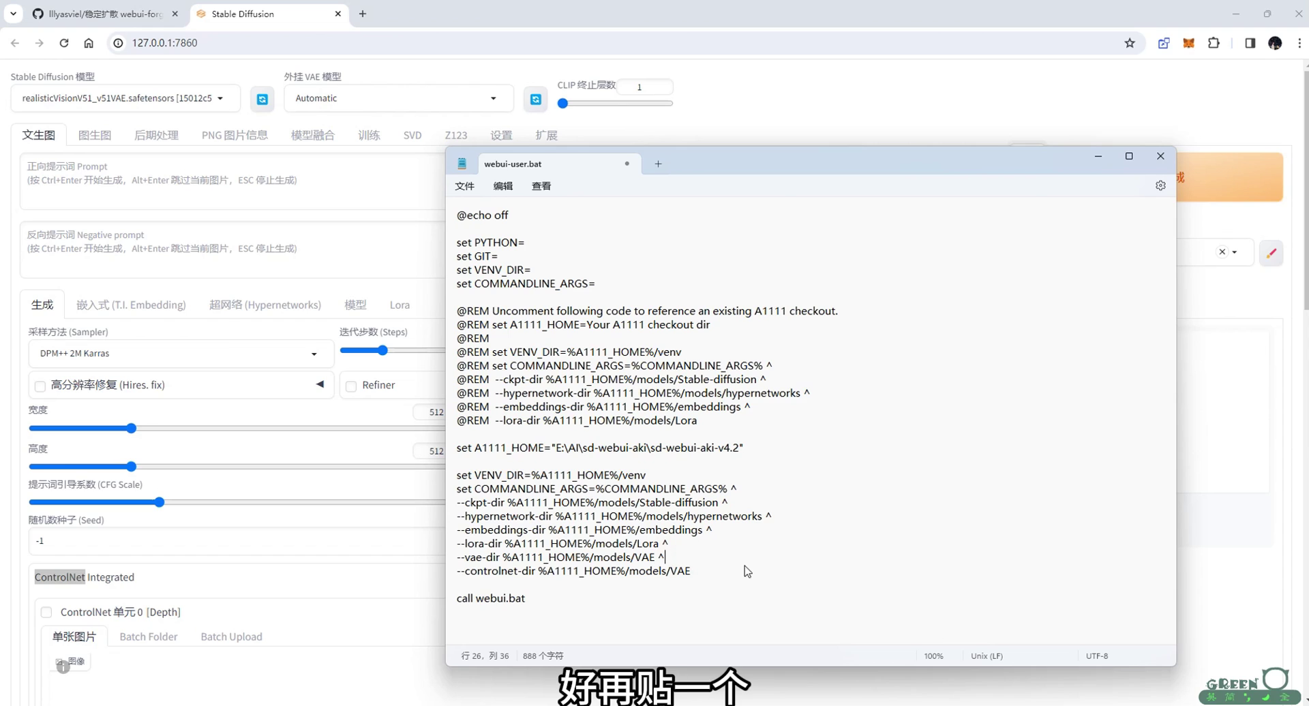
pyautogui.hotkey('ctrl', 's')
# In File Explorer, open the extensions\sd-webui-controlnet folder of the sd-webui-aki-v4.2 installation to locate the ControlNet path
pyautogui.click(701, 572)
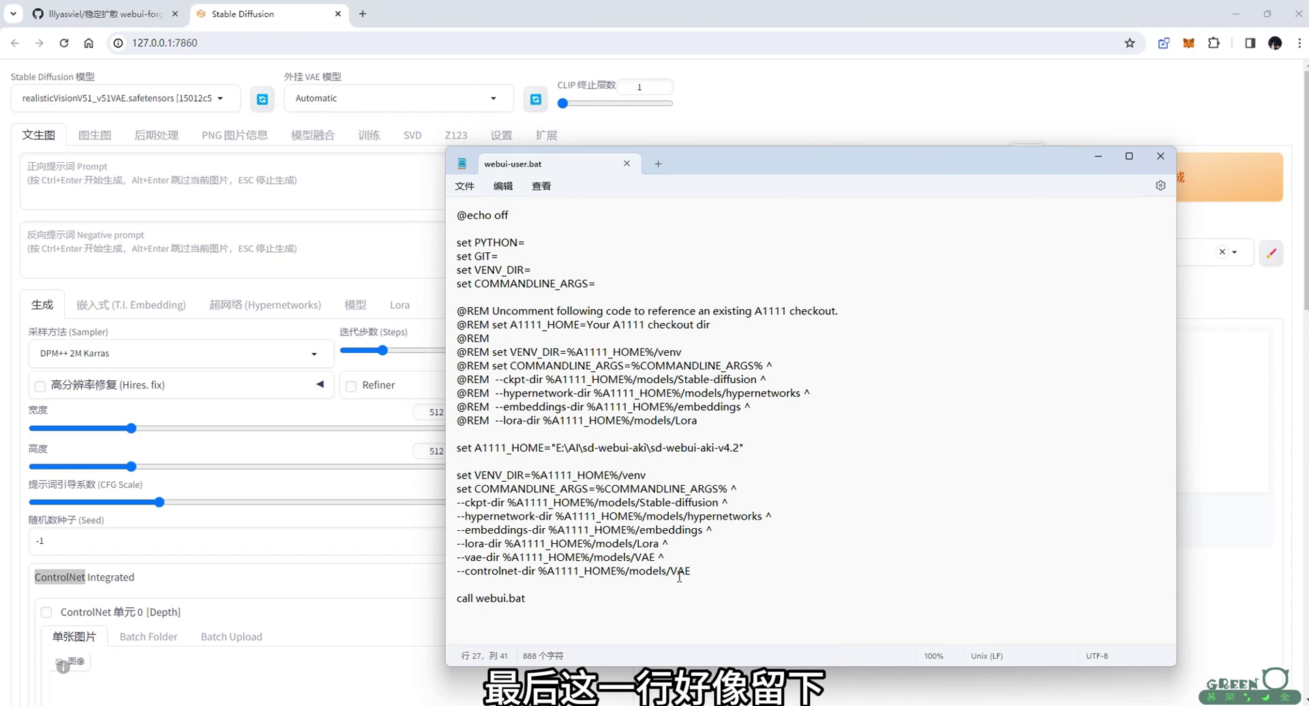
pyautogui.moveTo(466, 572); pyautogui.dragTo(520, 572)
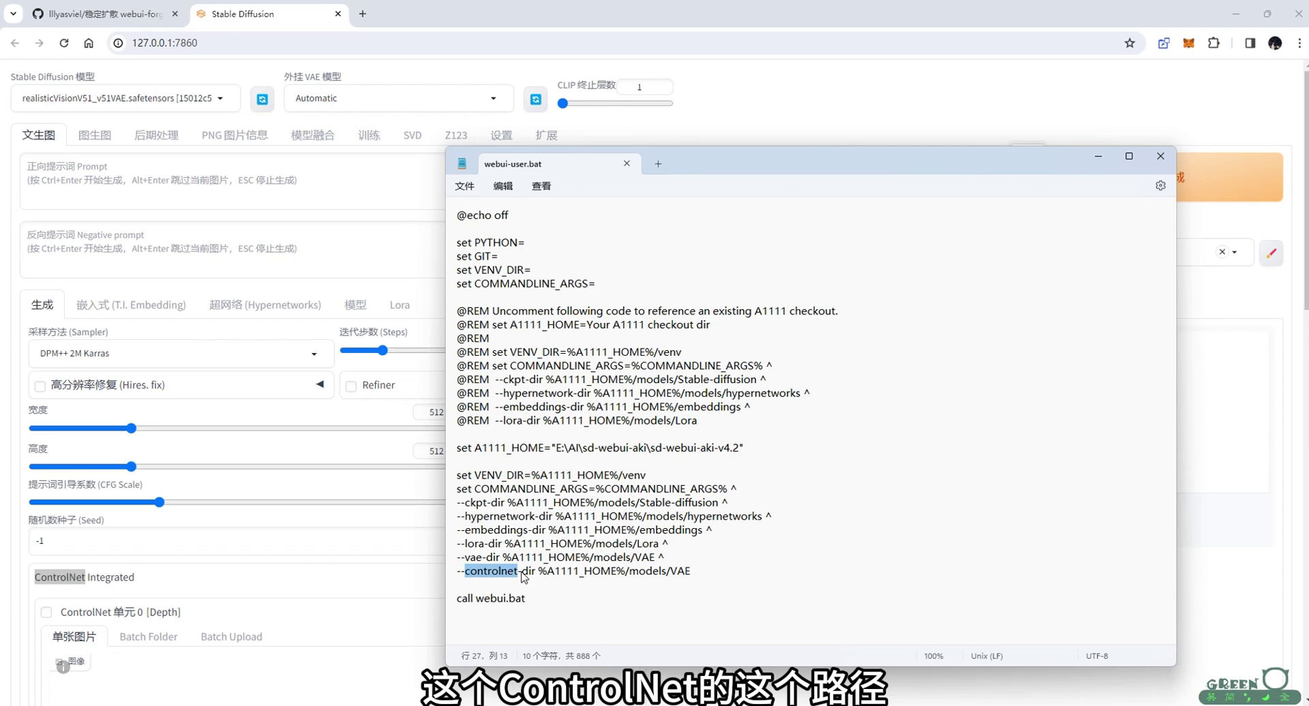
pyautogui.moveTo(672, 573); pyautogui.dragTo(685, 573)
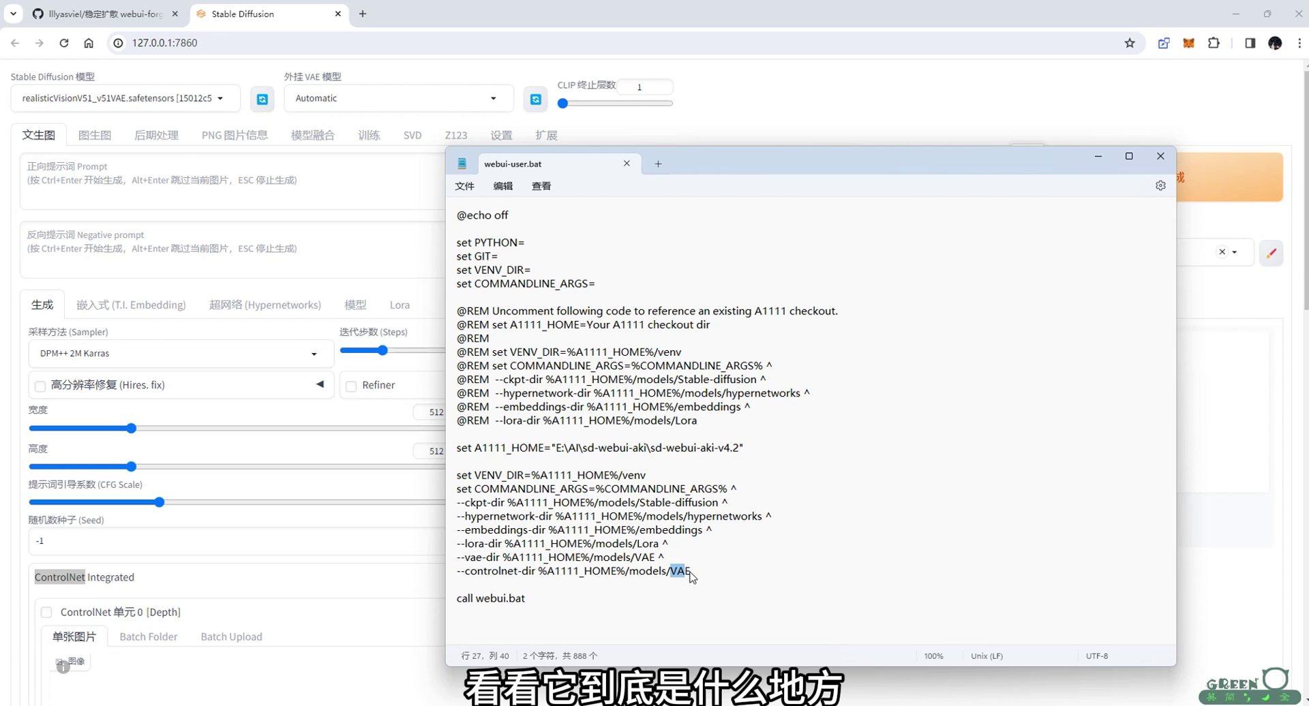
pyautogui.click(281, 569)
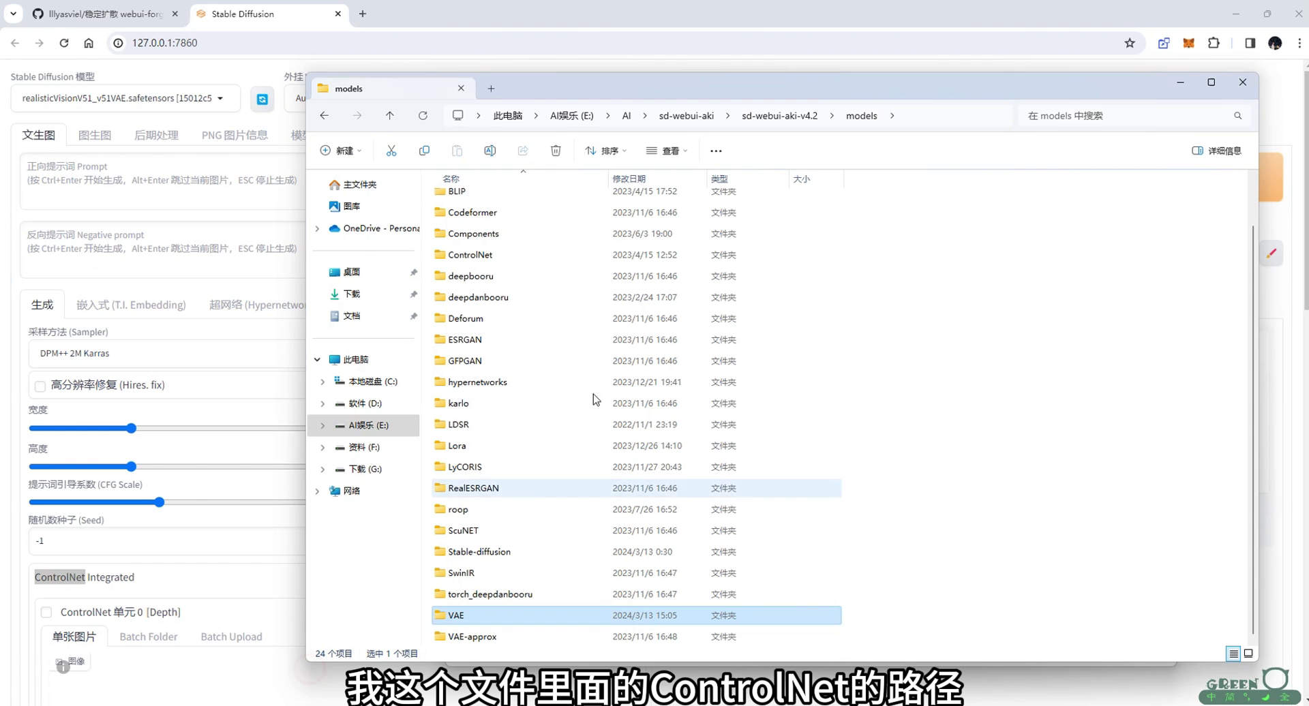
pyautogui.click(685, 116)
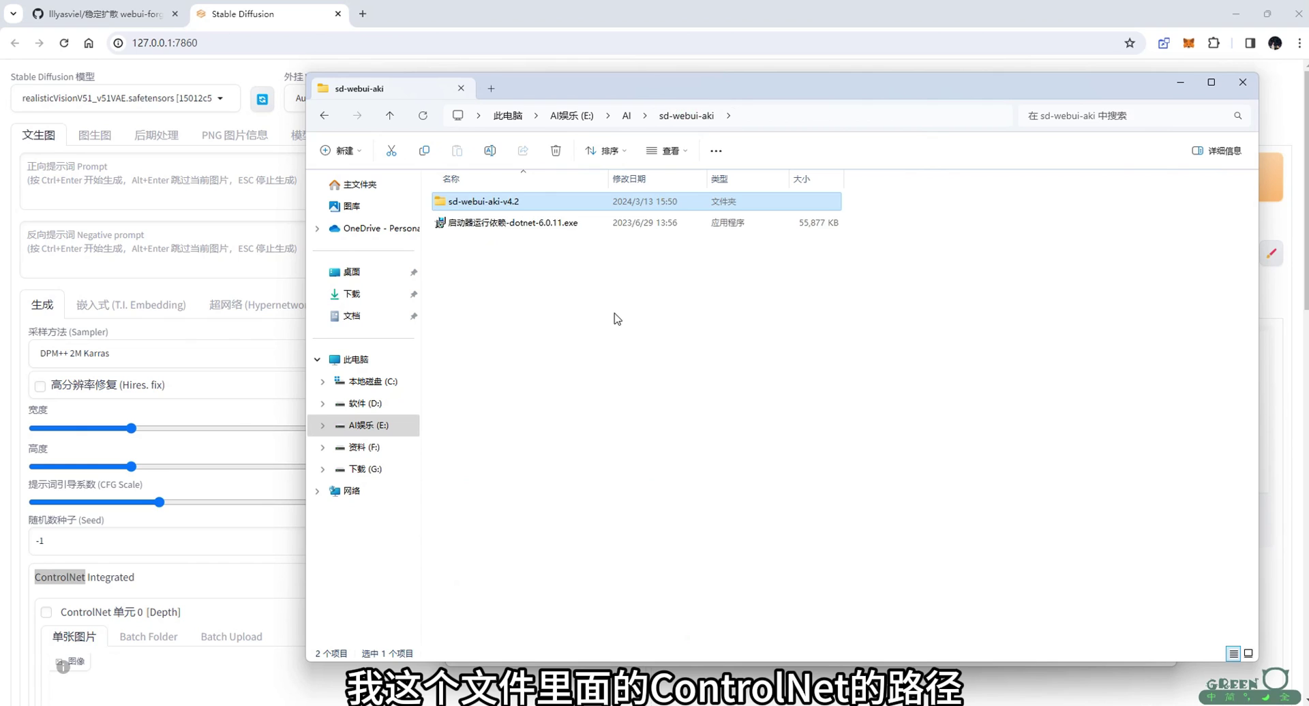
pyautogui.doubleClick(564, 206)
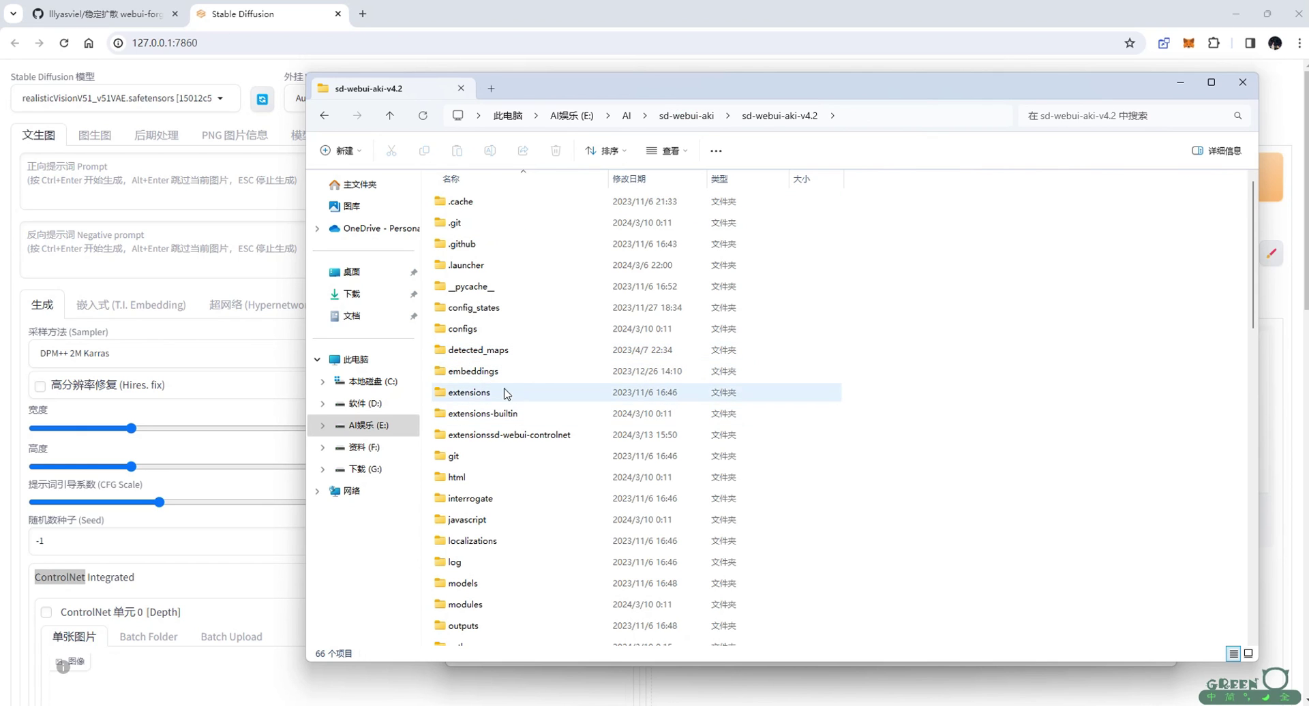
pyautogui.doubleClick(461, 392)
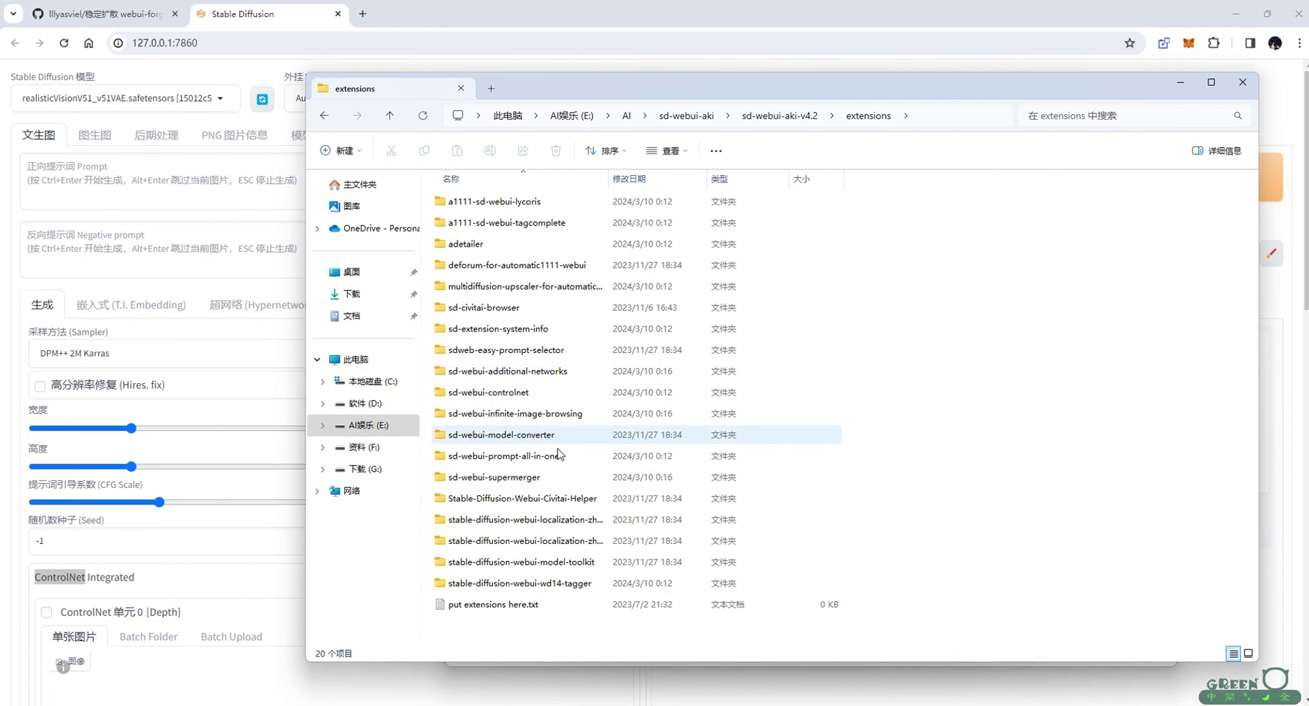
pyautogui.doubleClick(518, 392)
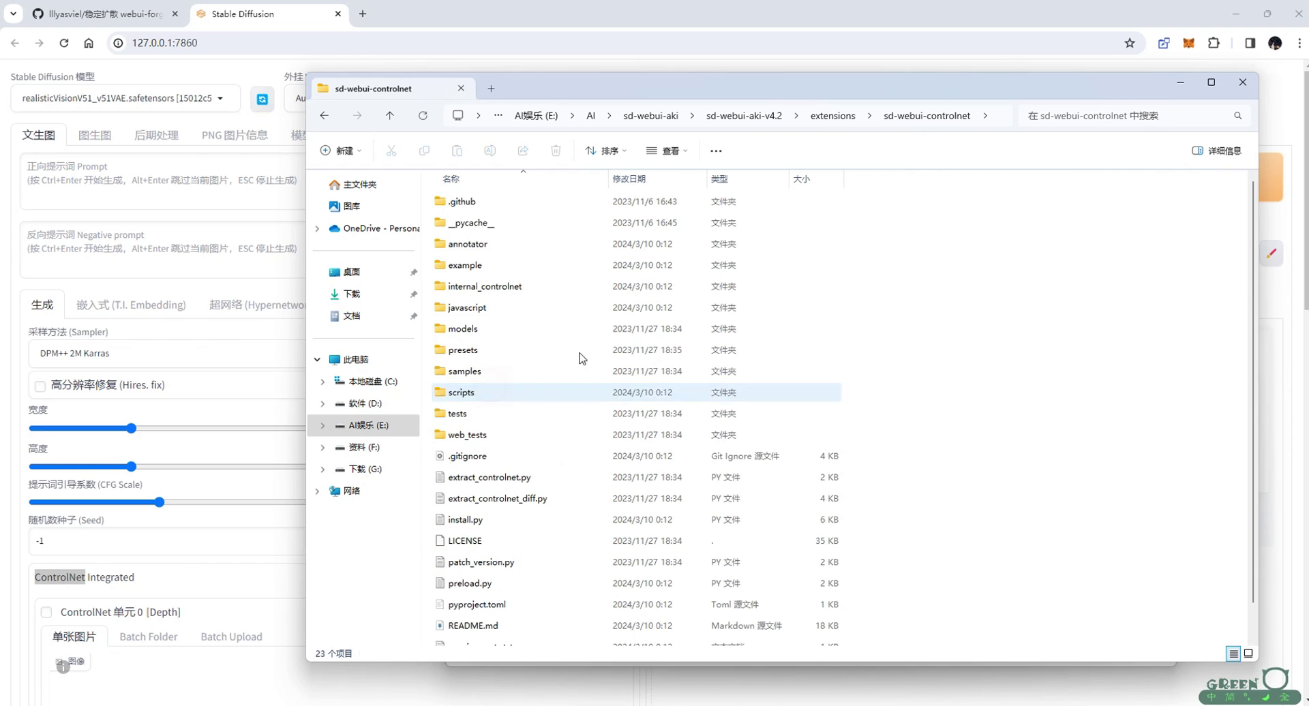
# Copy the "extensions\sd-webui-controlnet" portion of the open folder's path
pyautogui.doubleClick(980, 86)
pyautogui.click(794, 38)
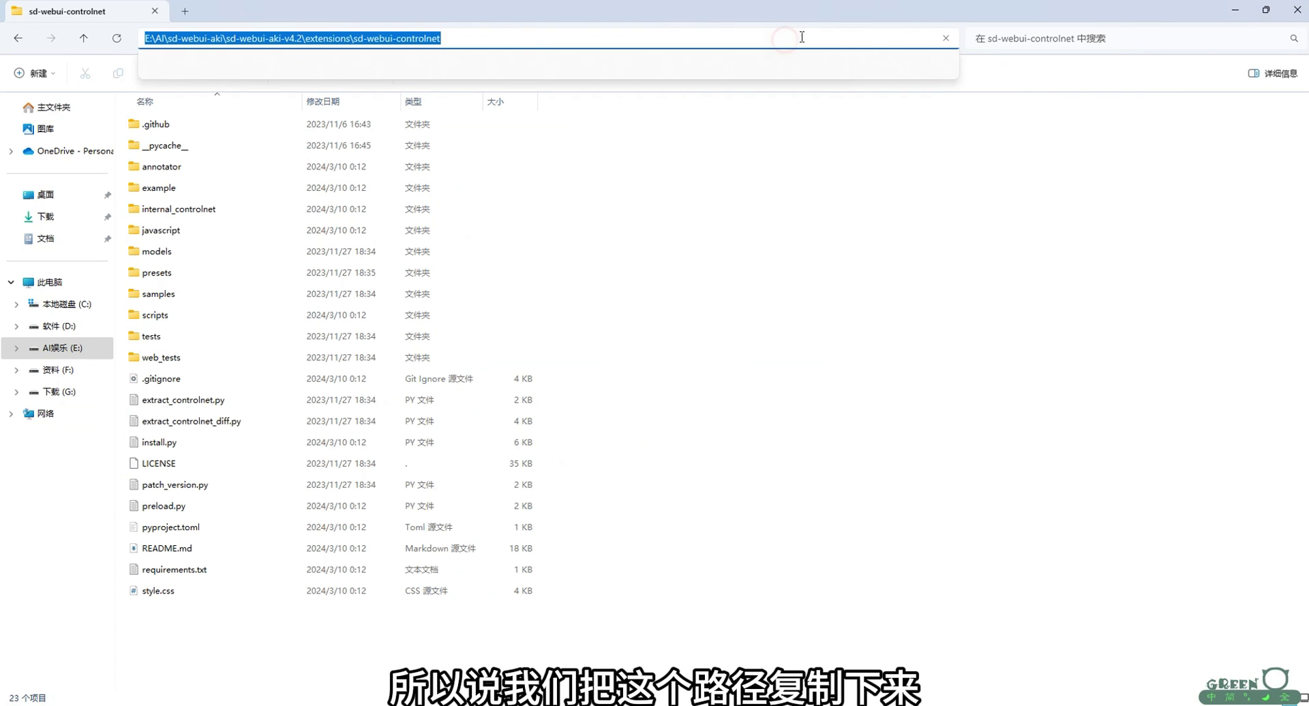
pyautogui.click(795, 38)
pyautogui.moveTo(471, 38); pyautogui.dragTo(308, 37)
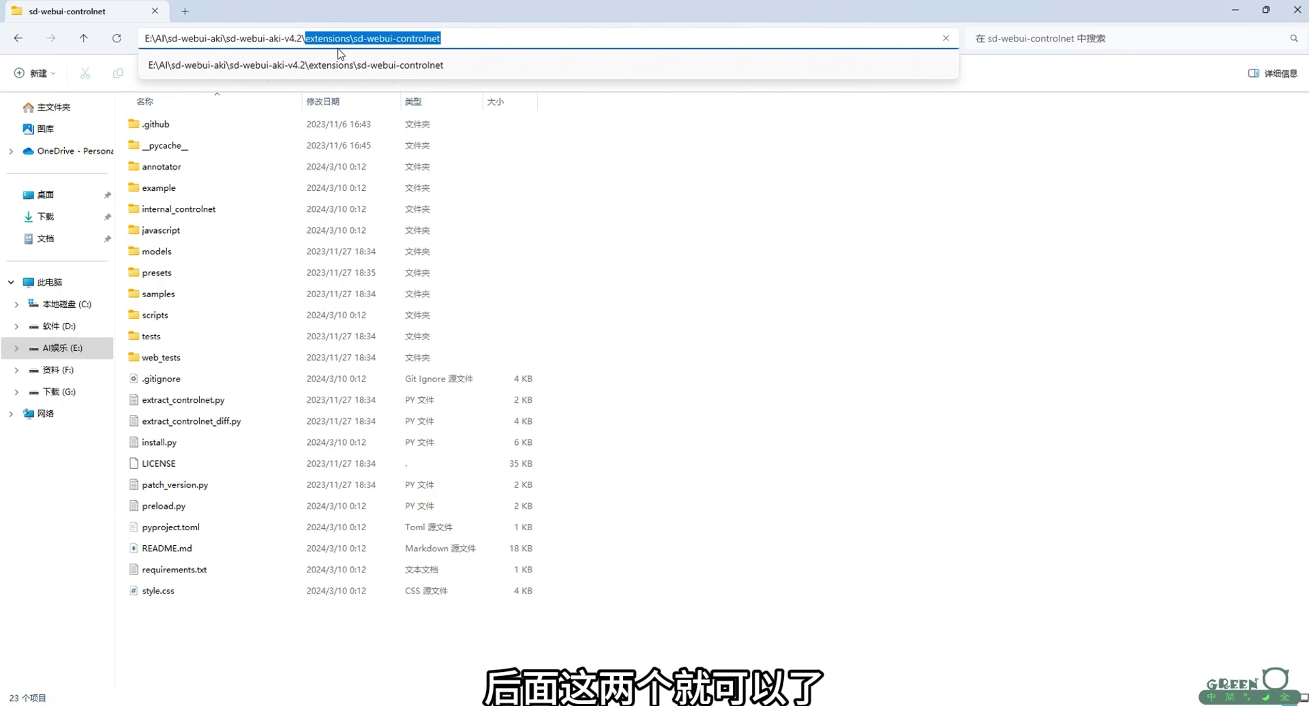
pyautogui.click(535, 12)
pyautogui.doubleClick(544, 12)
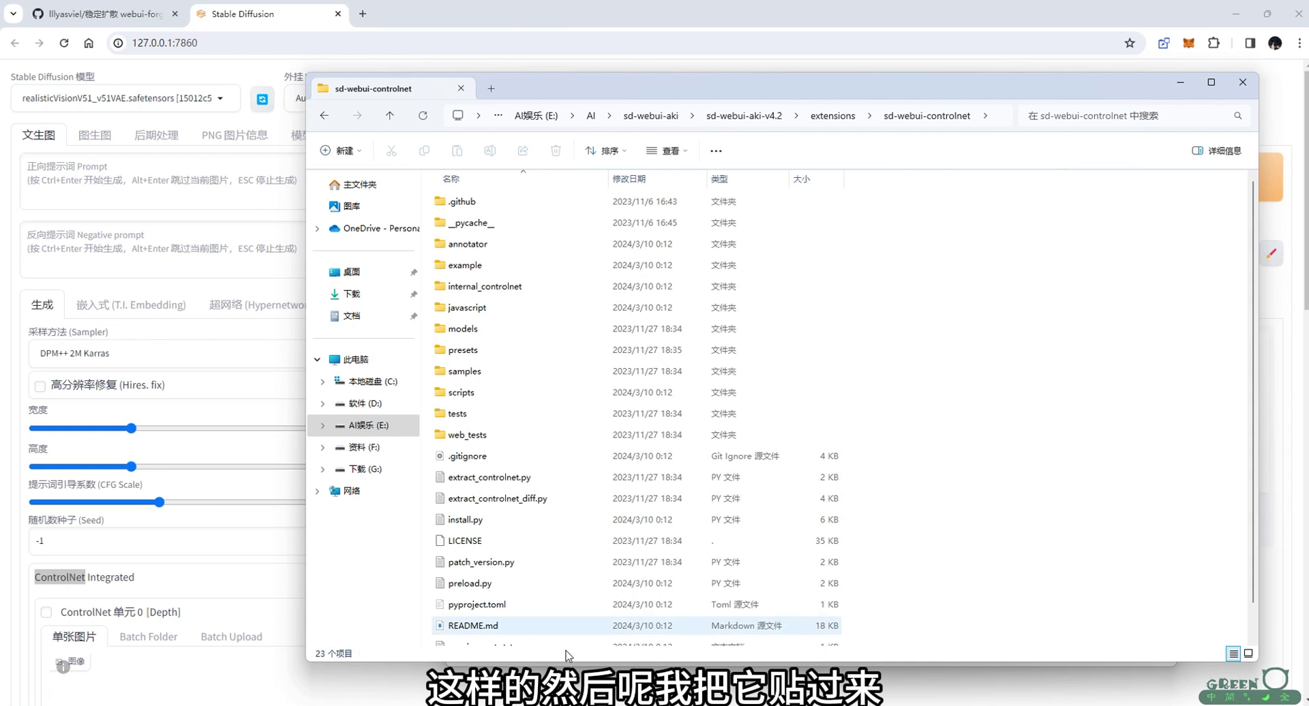
# In webui-user.bat, replace VAE in the --controlnet-dir path with extensions/sd-webui-controlnet, using a forward slash, and save
pyautogui.click(673, 584)
pyautogui.doubleClick(677, 572)
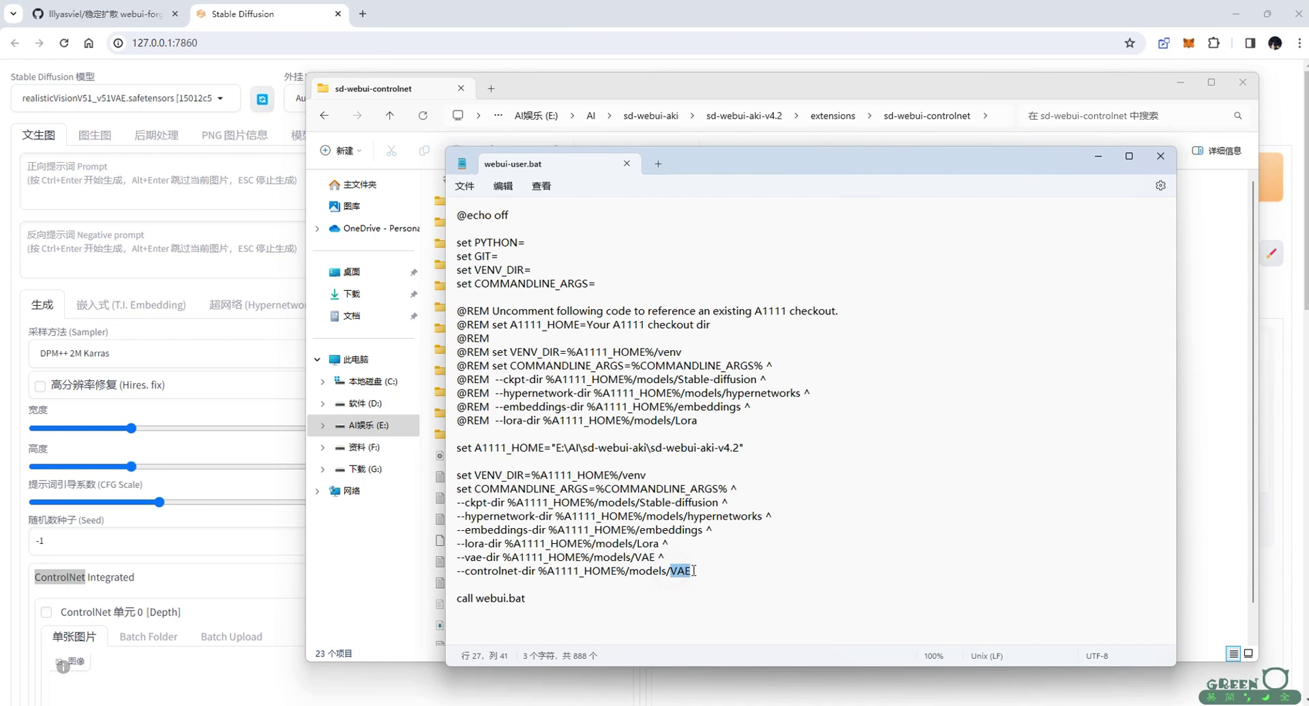
pyautogui.write('extensions\\sd-webui-controlnet')
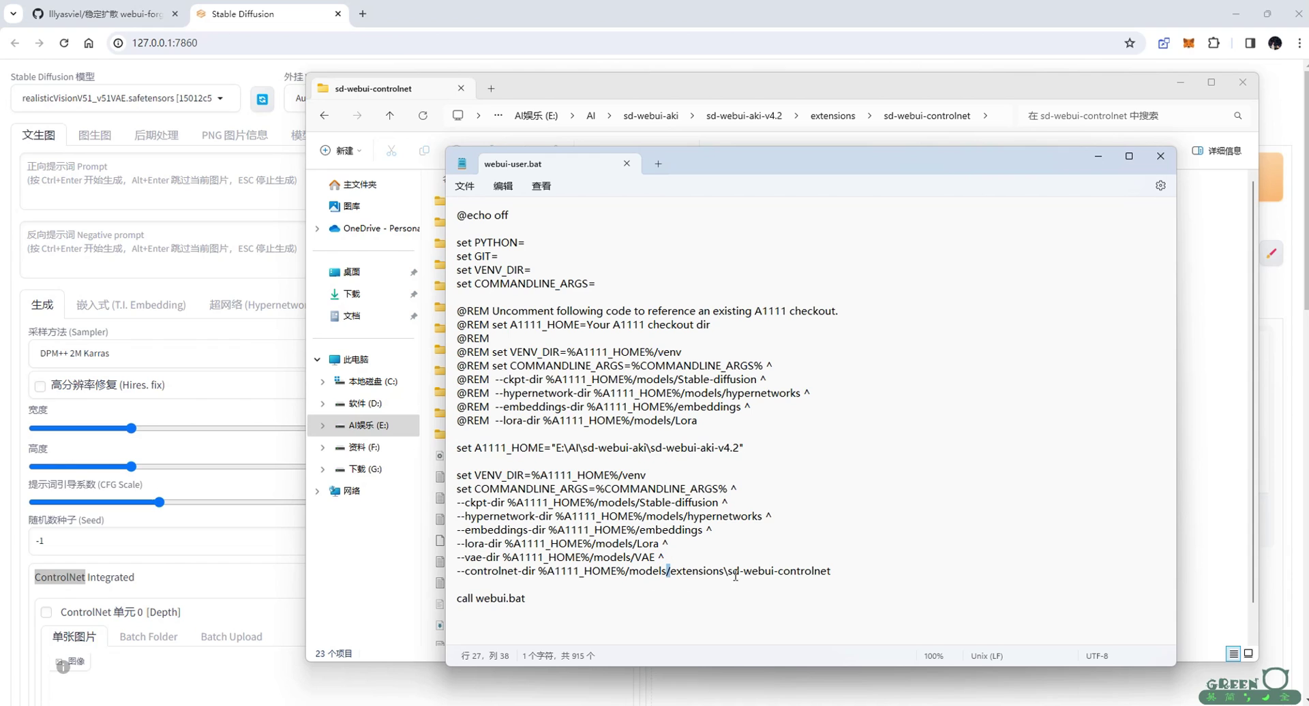
pyautogui.moveTo(723, 571); pyautogui.dragTo(728, 571)
pyautogui.write('/')
pyautogui.tripleClick(532, 576)
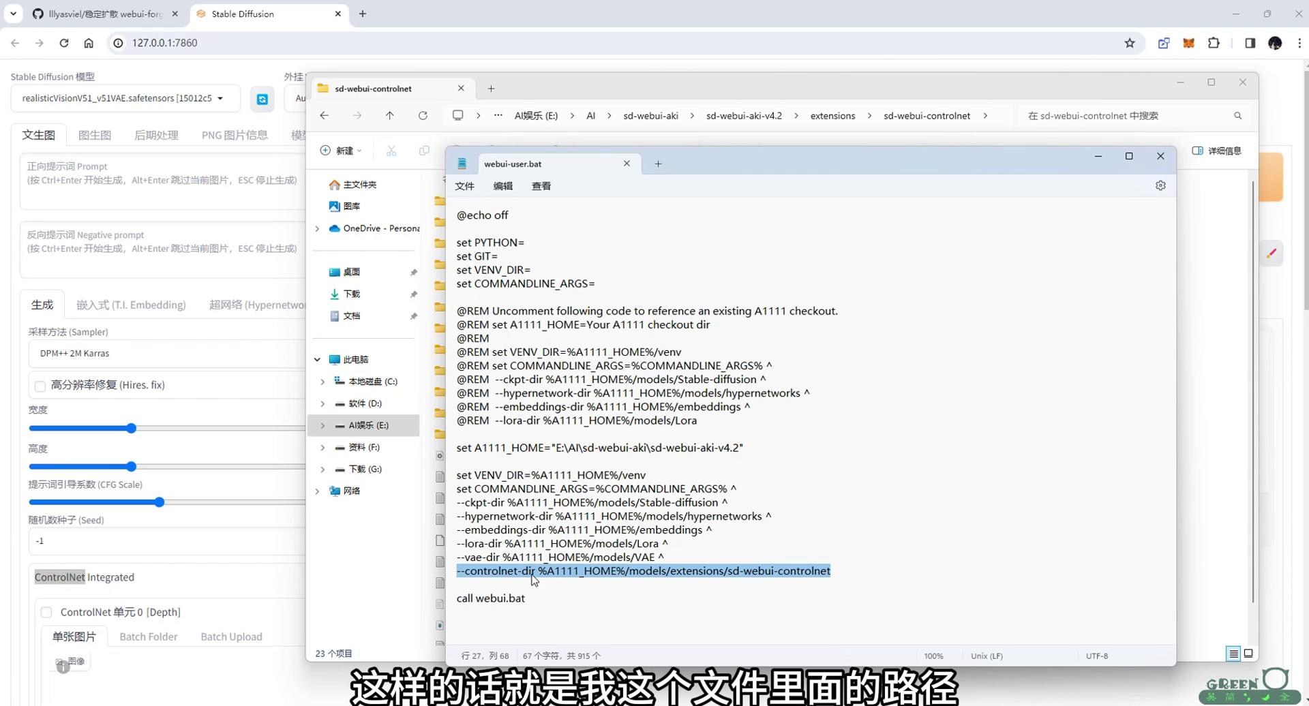
pyautogui.click(848, 572)
pyautogui.moveTo(832, 572); pyautogui.dragTo(473, 571)
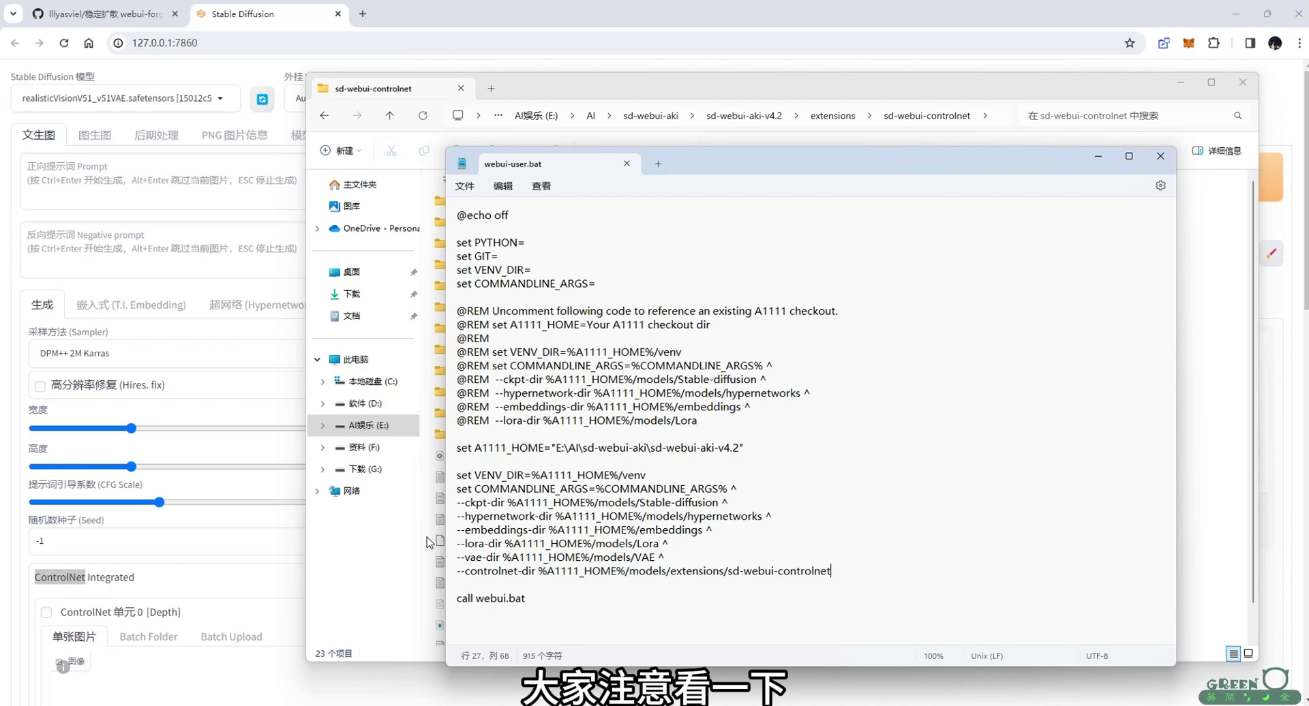
# In File Explorer, open the models\ControlNet folder of sd-webui-aki-v4.2 to check whether it holds the ControlNet models
pyautogui.click(385, 551)
pyautogui.click(389, 115)
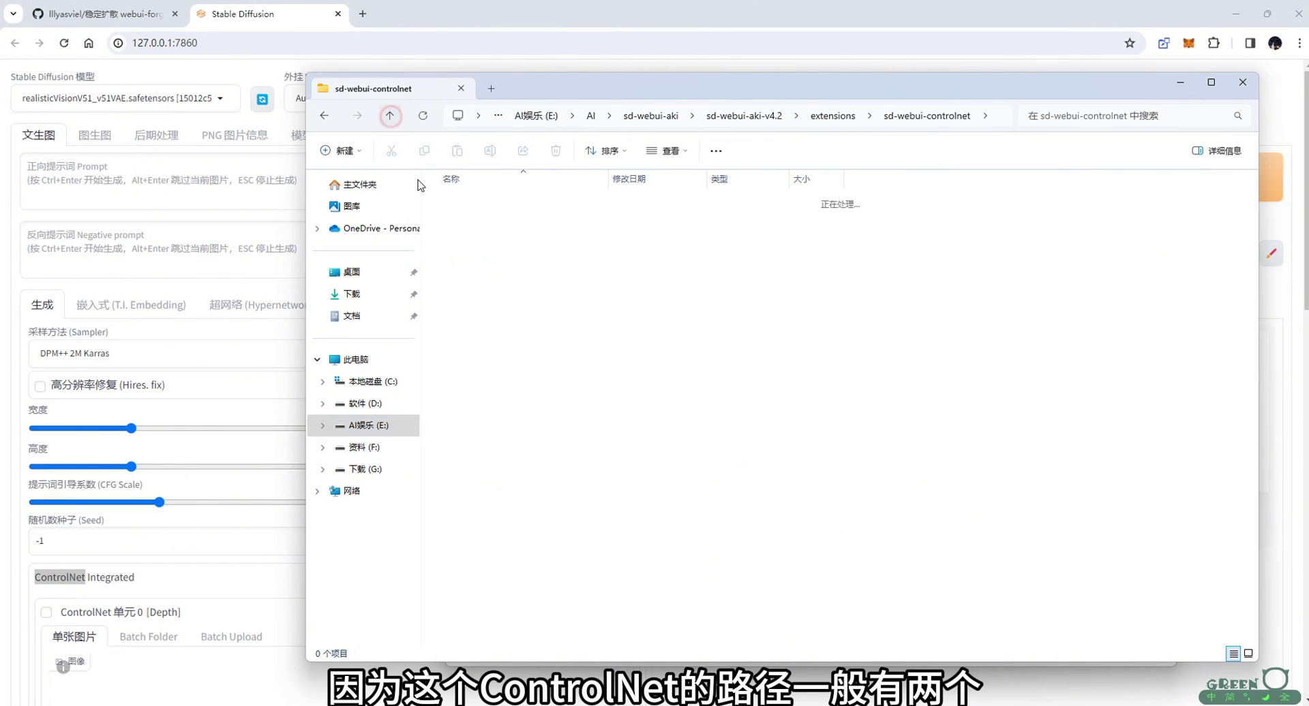
pyautogui.click(390, 116)
pyautogui.scroll(-2, 572, 464)
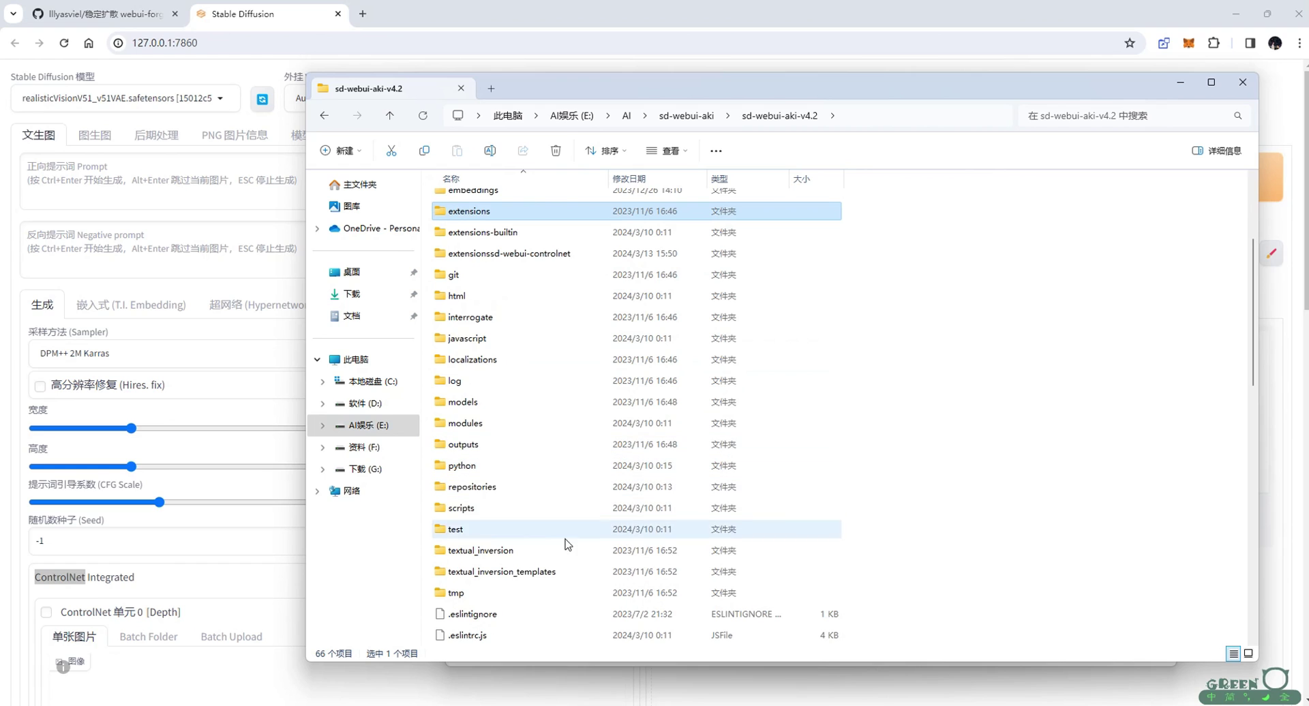
pyautogui.scroll(3, 566, 539)
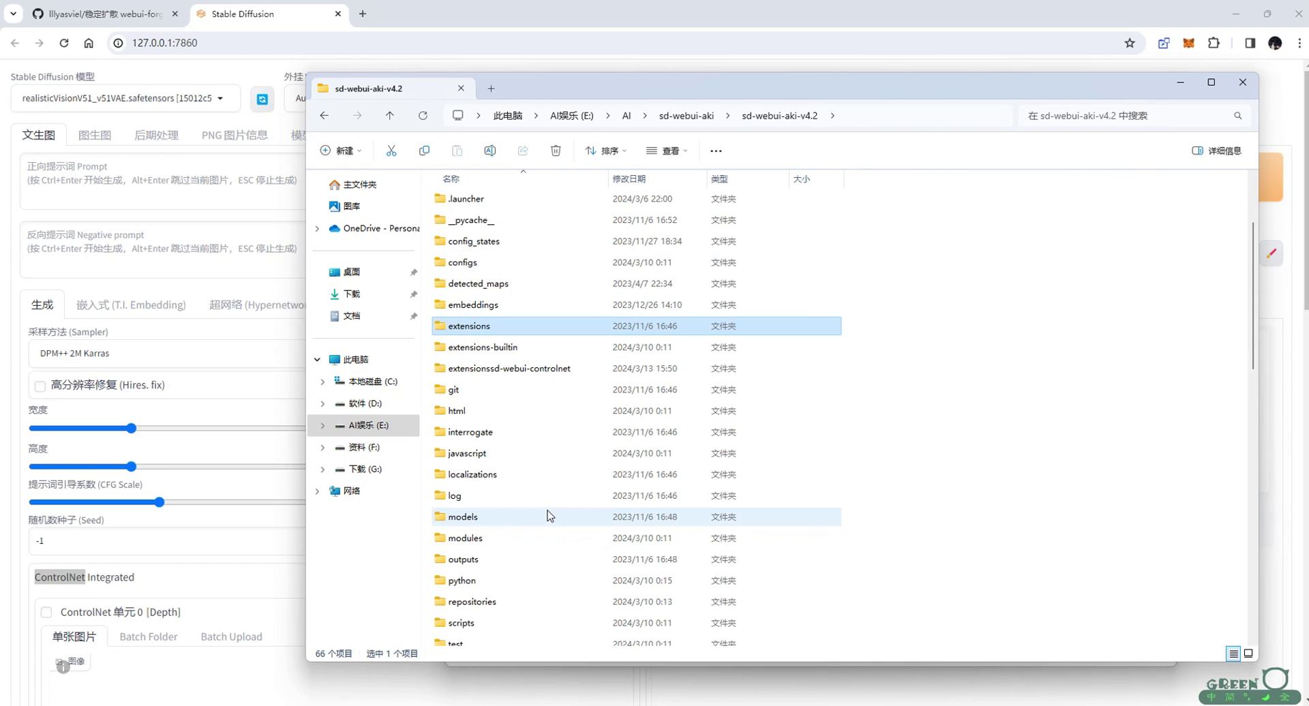
pyautogui.doubleClick(495, 518)
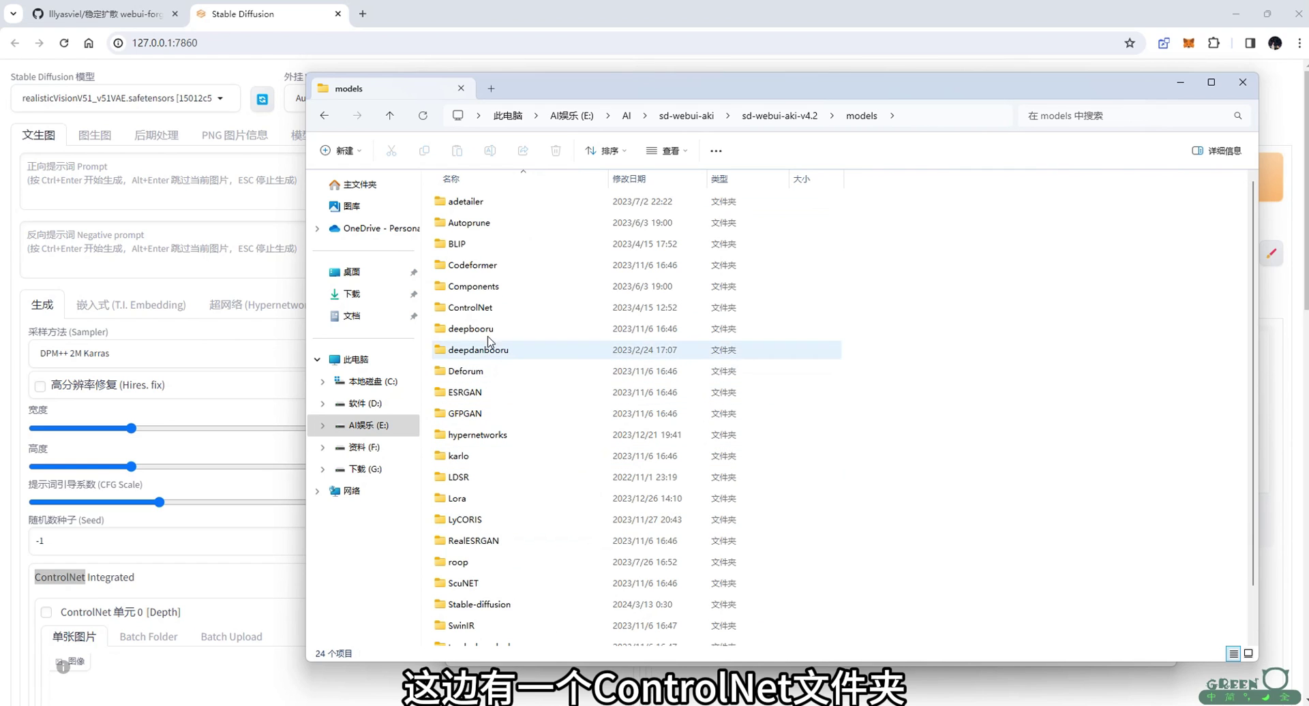
pyautogui.doubleClick(469, 307)
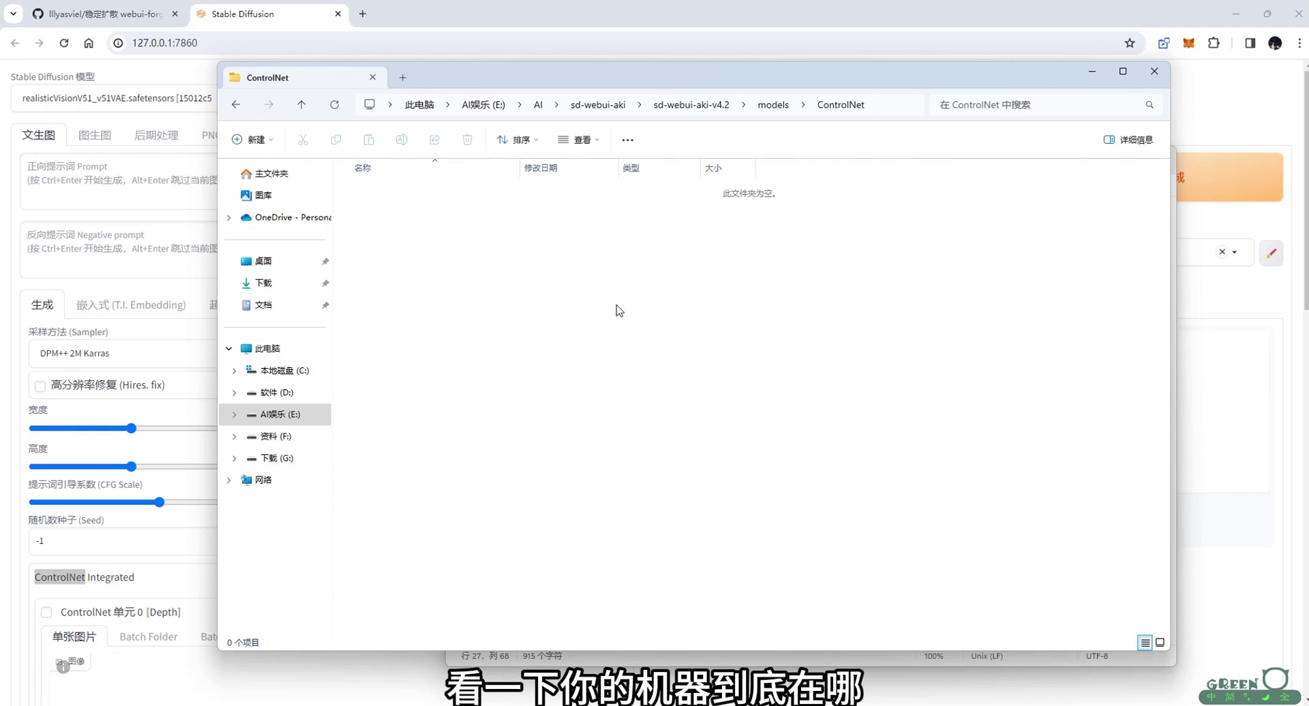
# Close webui-user.bat and shut down the running Forge session by closing its browser tab and server console
pyautogui.click(591, 631)
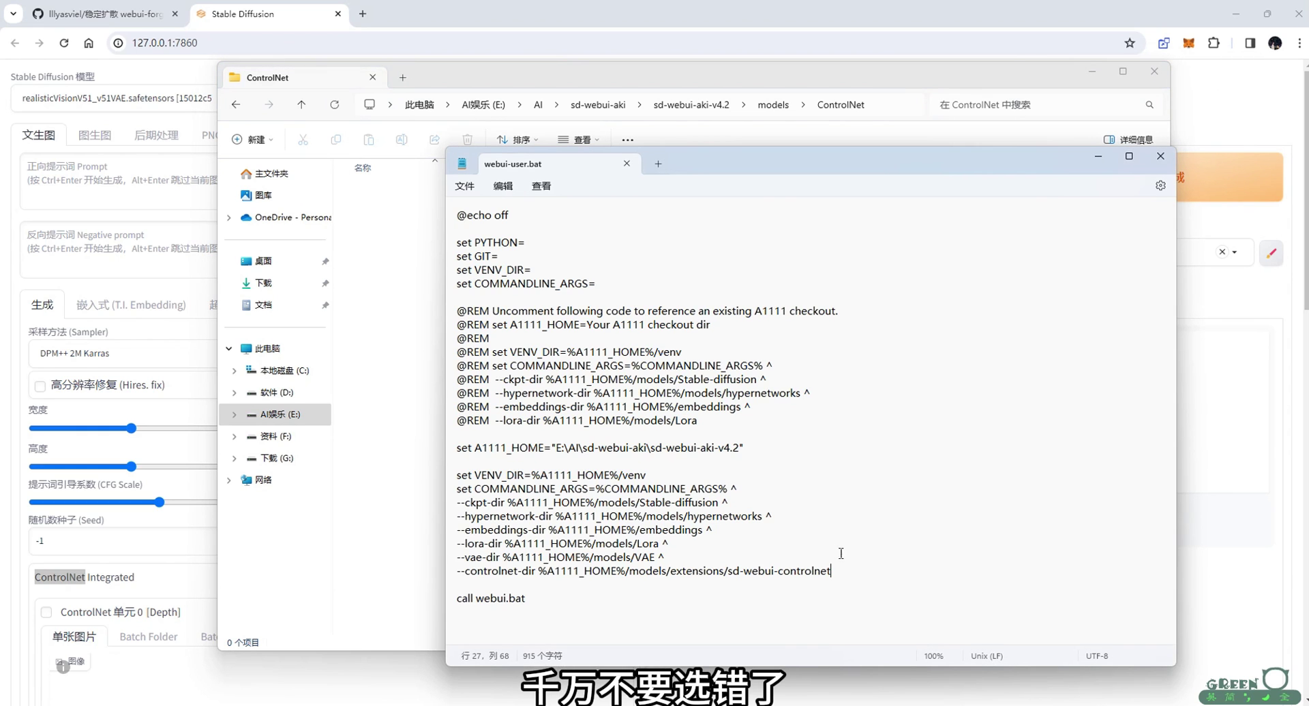
pyautogui.doubleClick(845, 571)
pyautogui.click(866, 543)
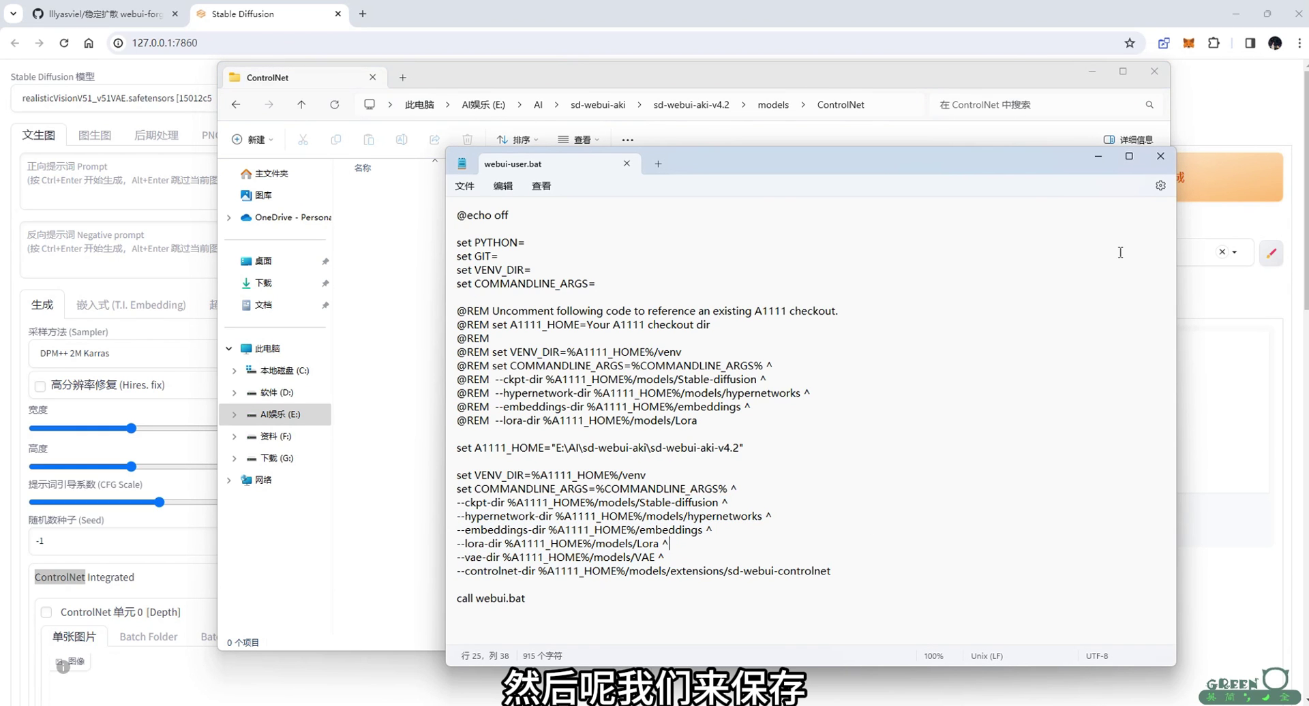
pyautogui.click(1160, 156)
pyautogui.click(1046, 11)
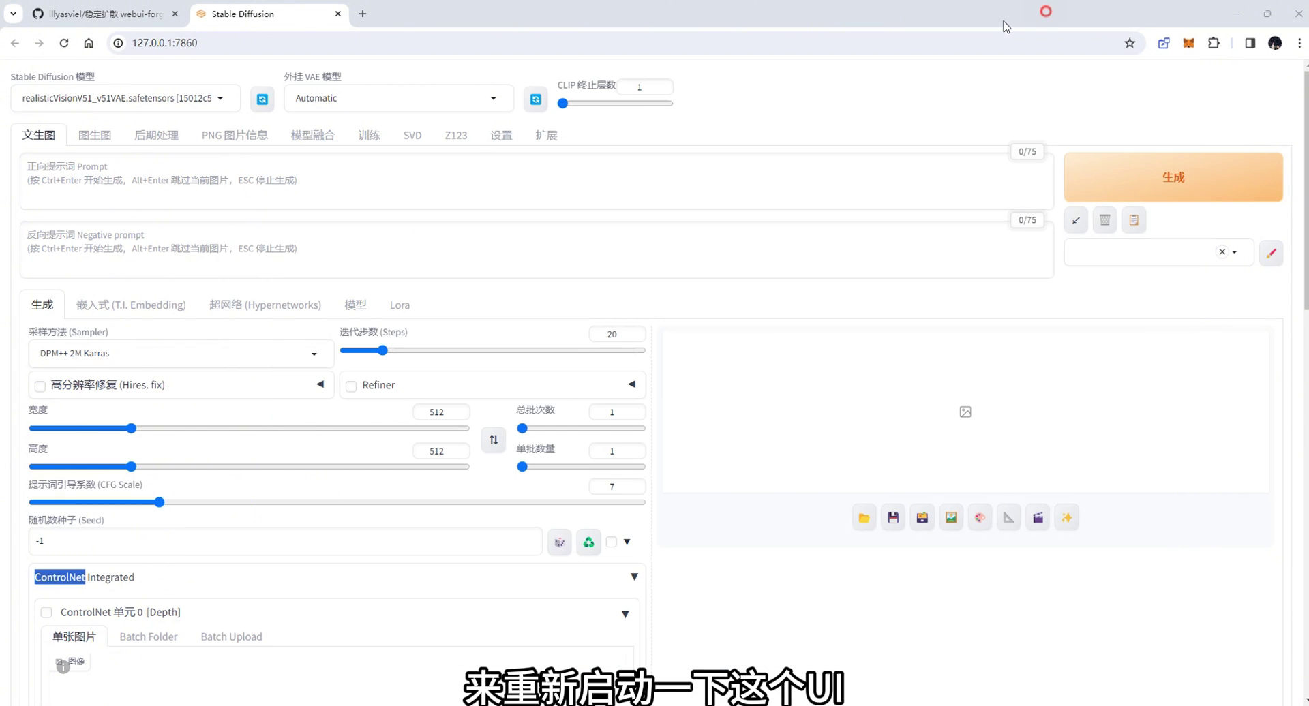
pyautogui.click(338, 15)
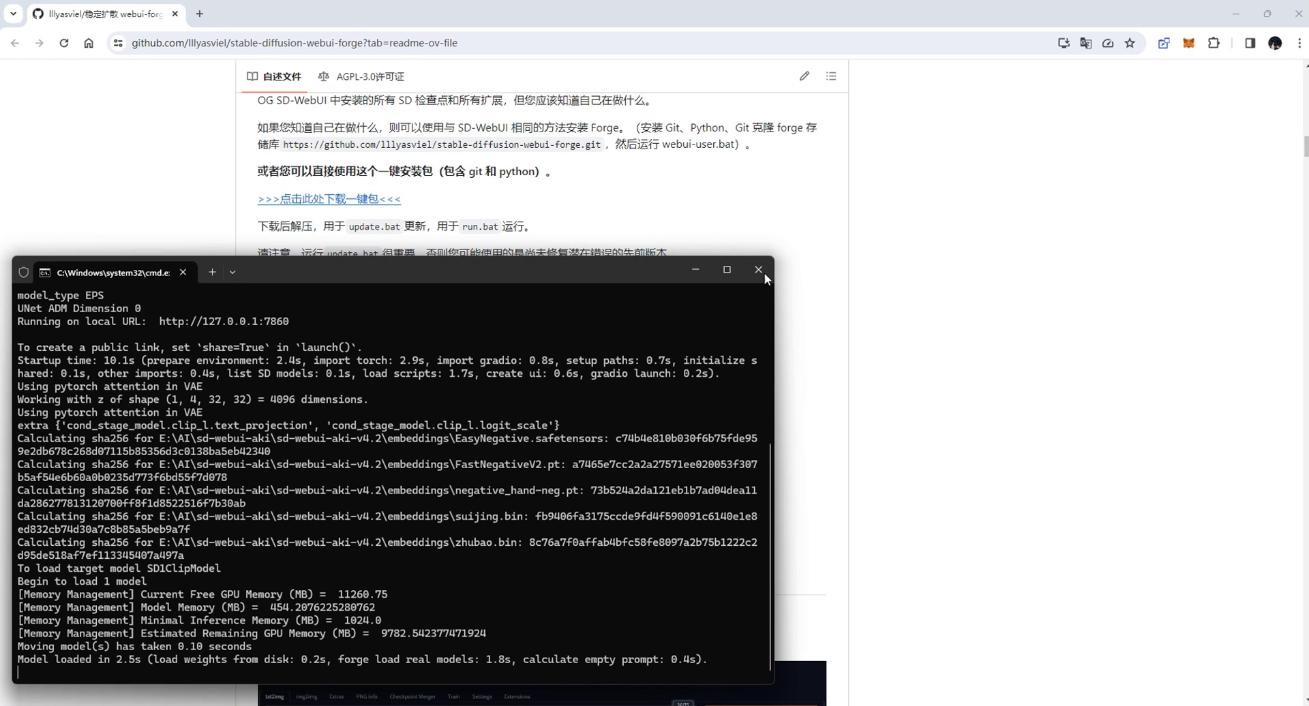
pyautogui.click(761, 275)
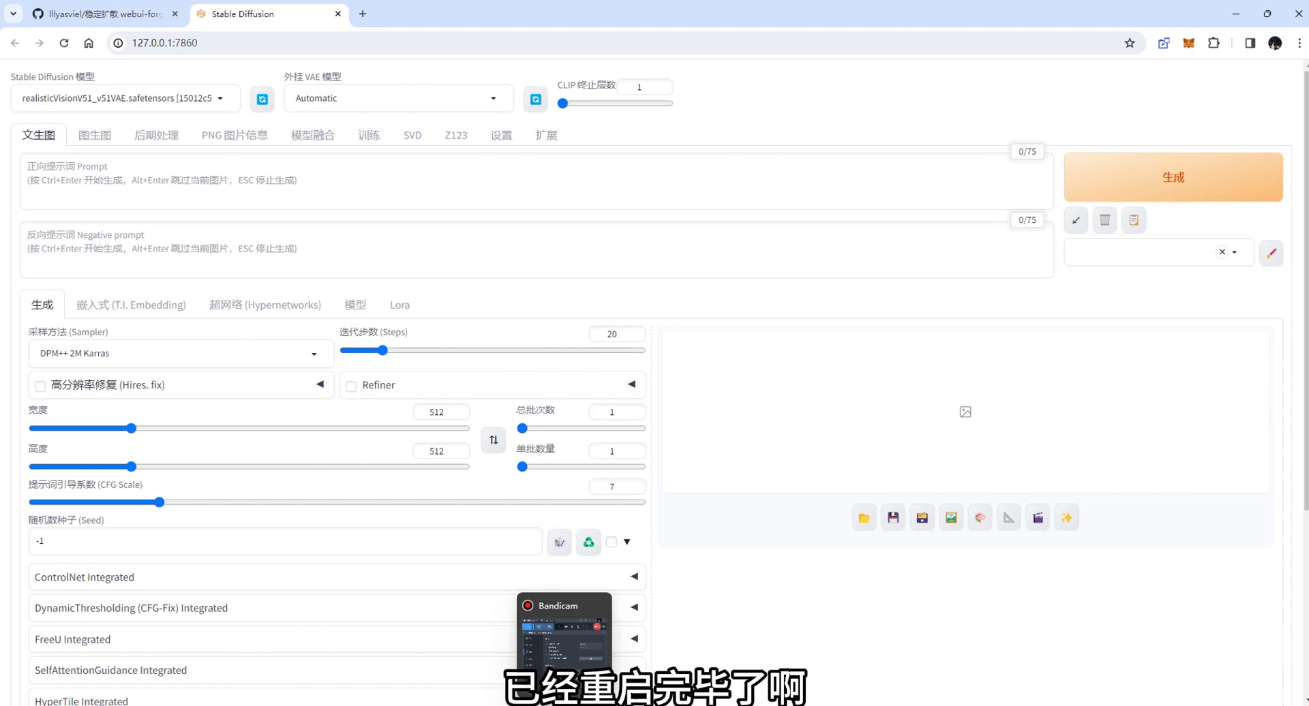
# In the restarted Forge UI, list the external VAE models to check that the shared ones are available
pyautogui.click(562, 622)
pyautogui.click(589, 203)
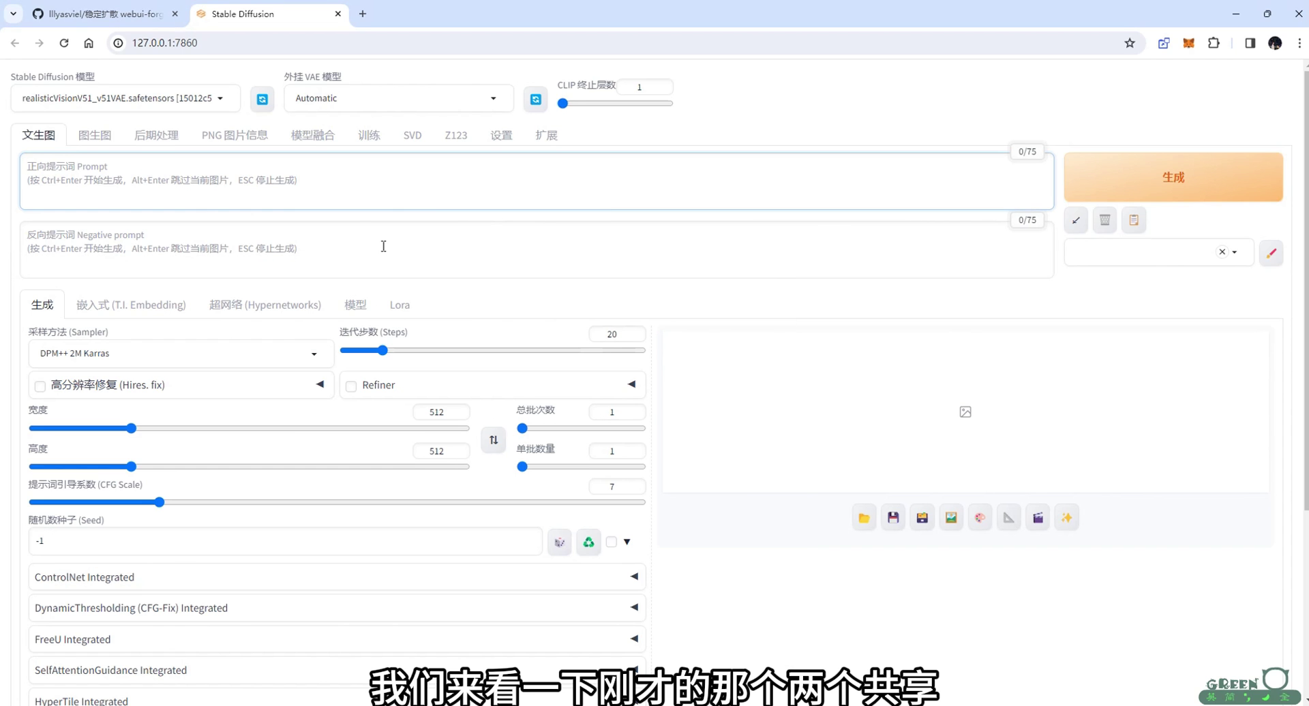
pyautogui.click(492, 101)
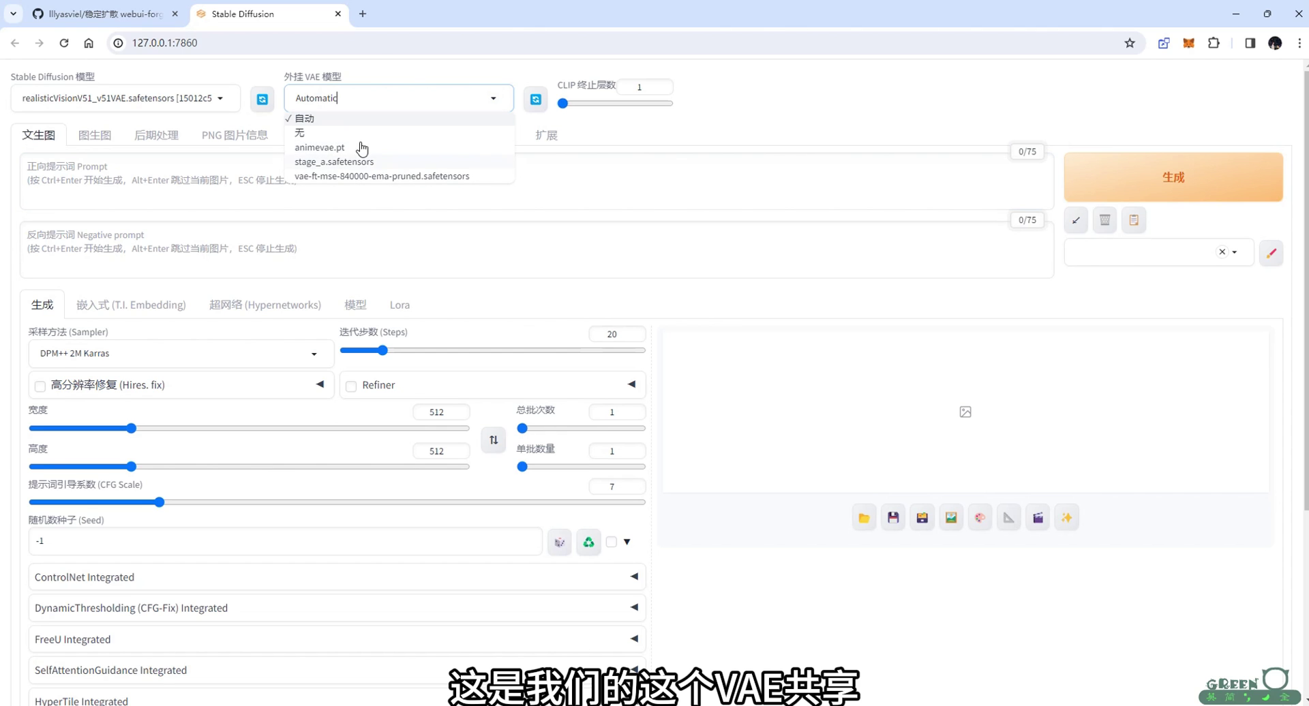
pyautogui.click(558, 285)
# Expand ControlNet Integrated, choose the Depth control type, and refresh and list its models to check the sharing
pyautogui.scroll(-4, 564, 286)
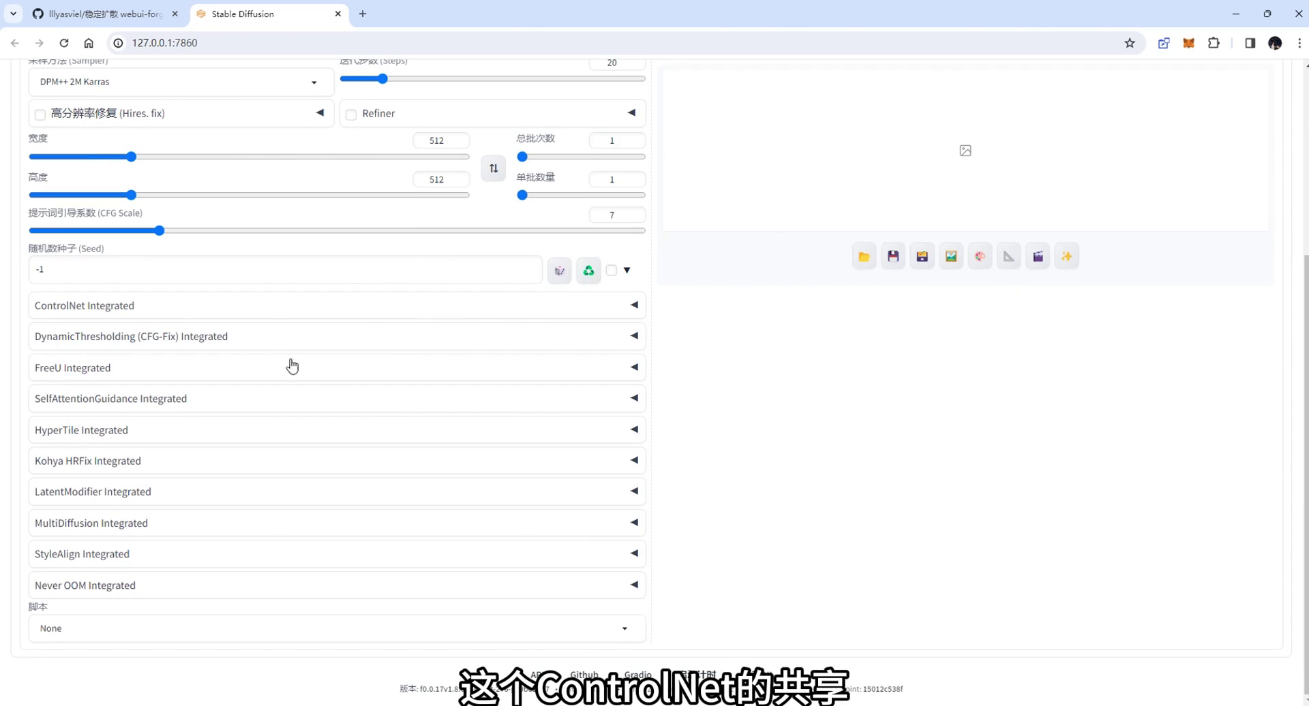
pyautogui.click(167, 307)
pyautogui.scroll(-4, 250, 414)
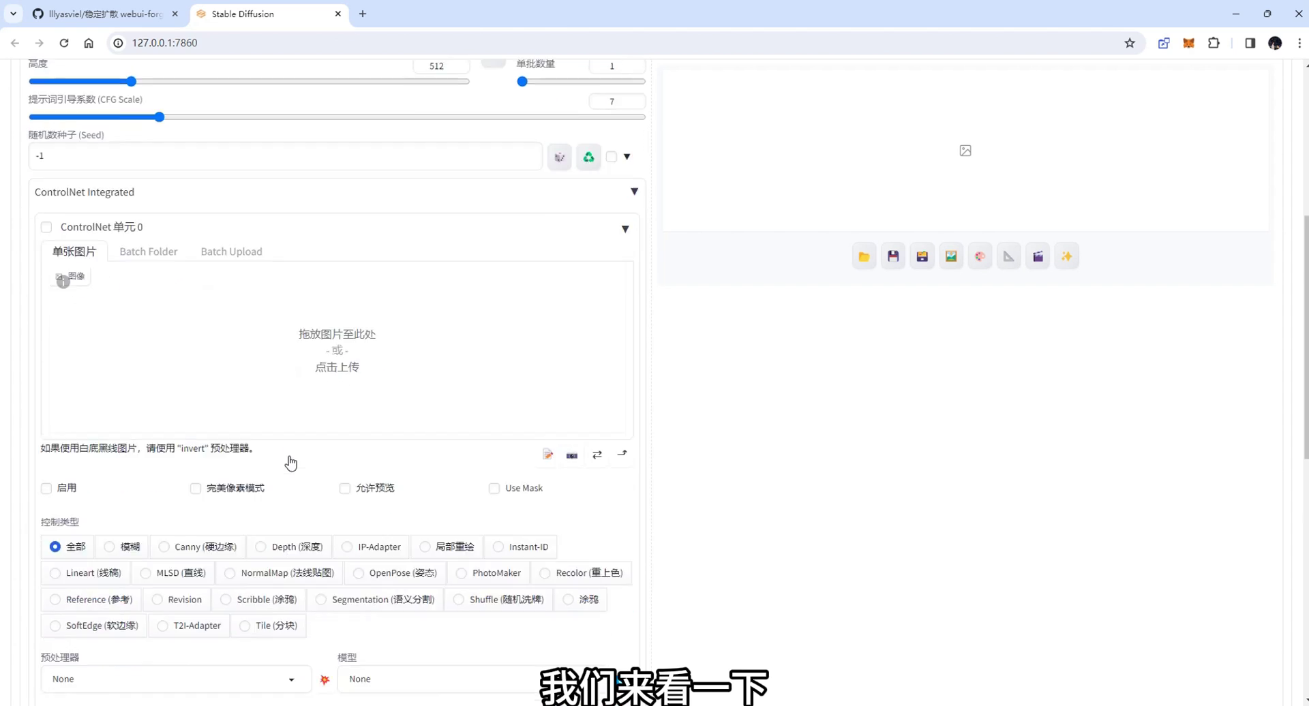
pyautogui.click(261, 386)
pyautogui.scroll(-3, 418, 443)
pyautogui.click(535, 312)
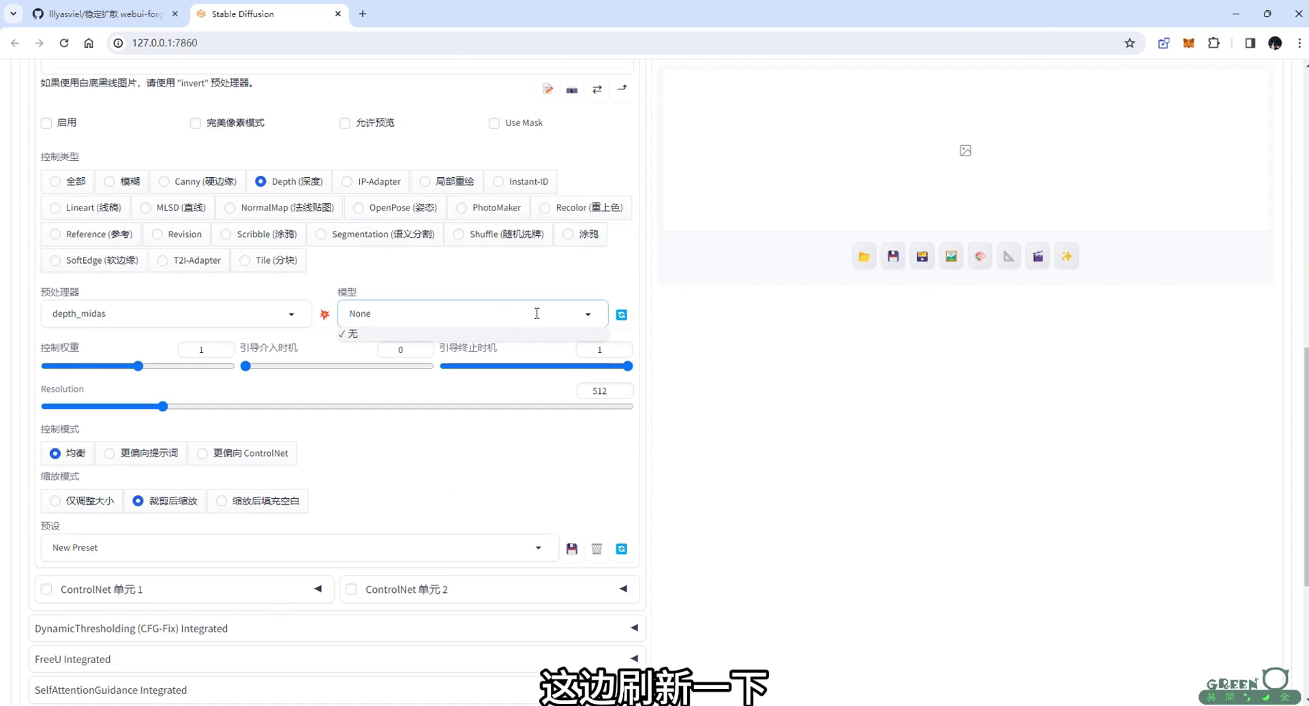
pyautogui.click(622, 315)
pyautogui.click(589, 314)
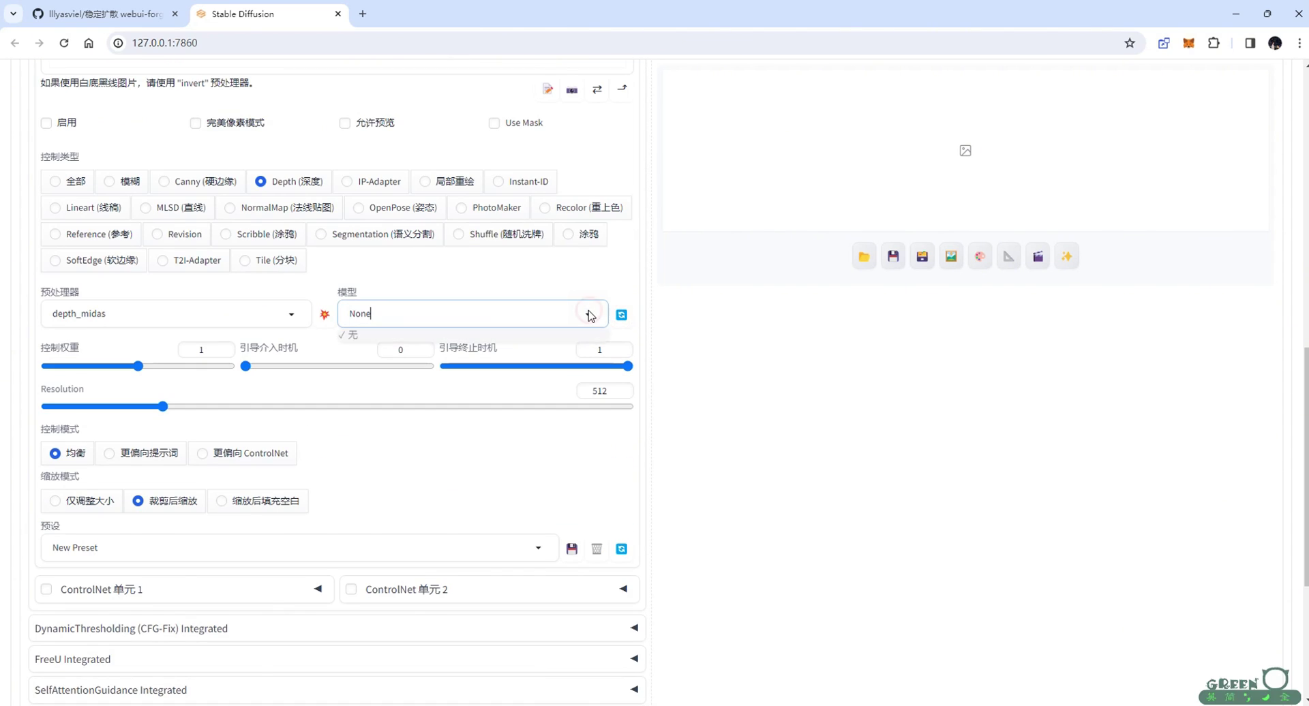
pyautogui.click(628, 319)
pyautogui.click(587, 315)
# Switch the ControlNet control type to Canny and refresh its model list
pyautogui.scroll(2, 368, 323)
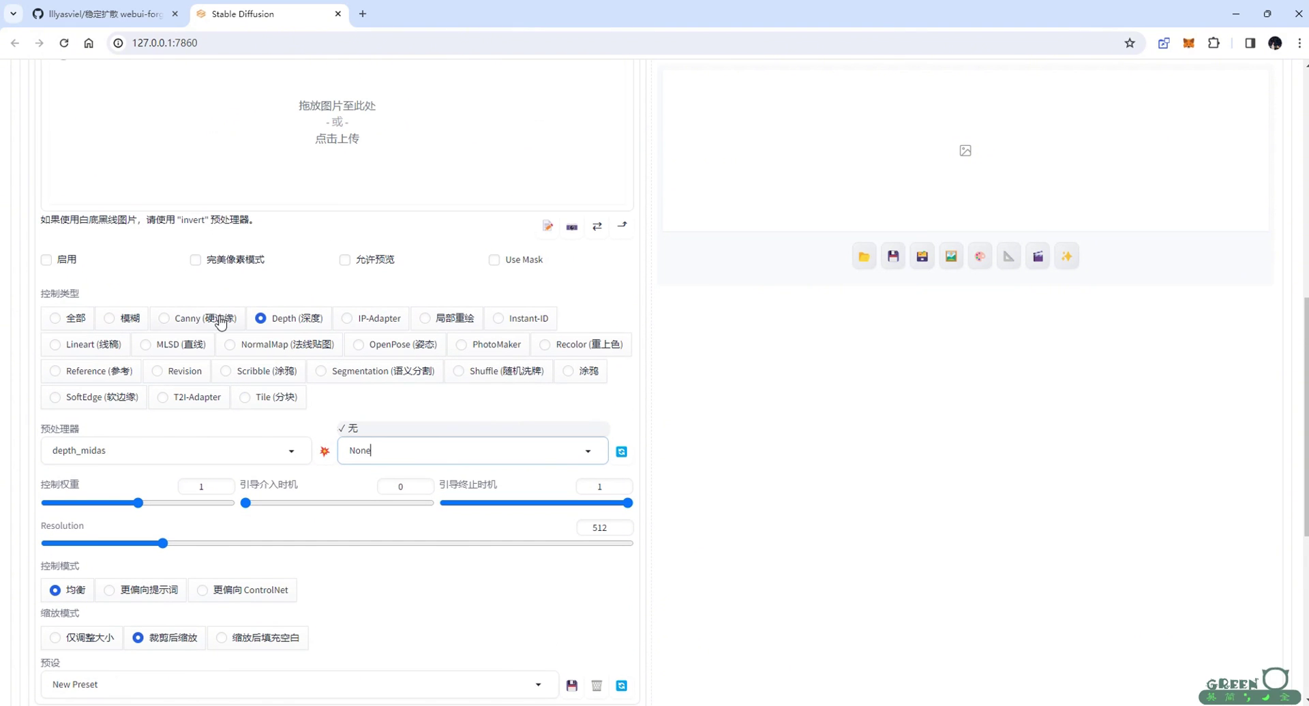
pyautogui.click(220, 324)
pyautogui.click(621, 451)
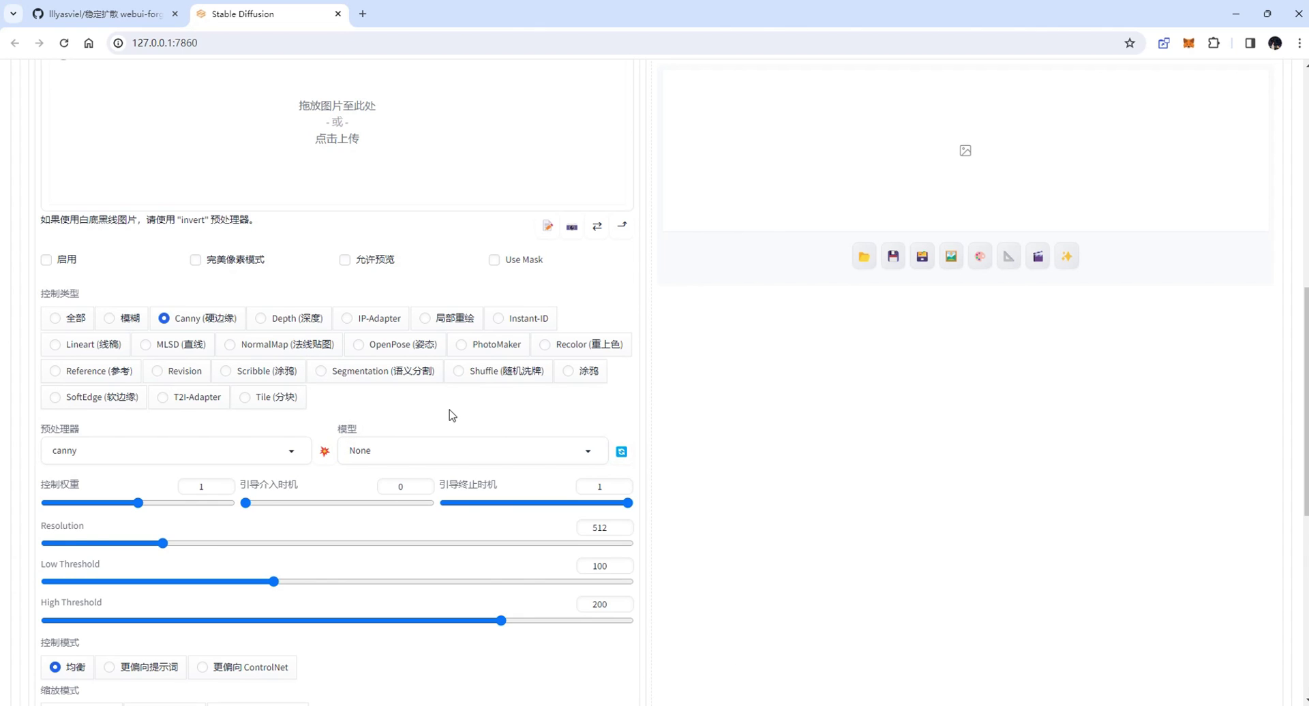
# Open webui-user.bat from Forge's webui folder for editing
pyautogui.moveTo(416, 702)
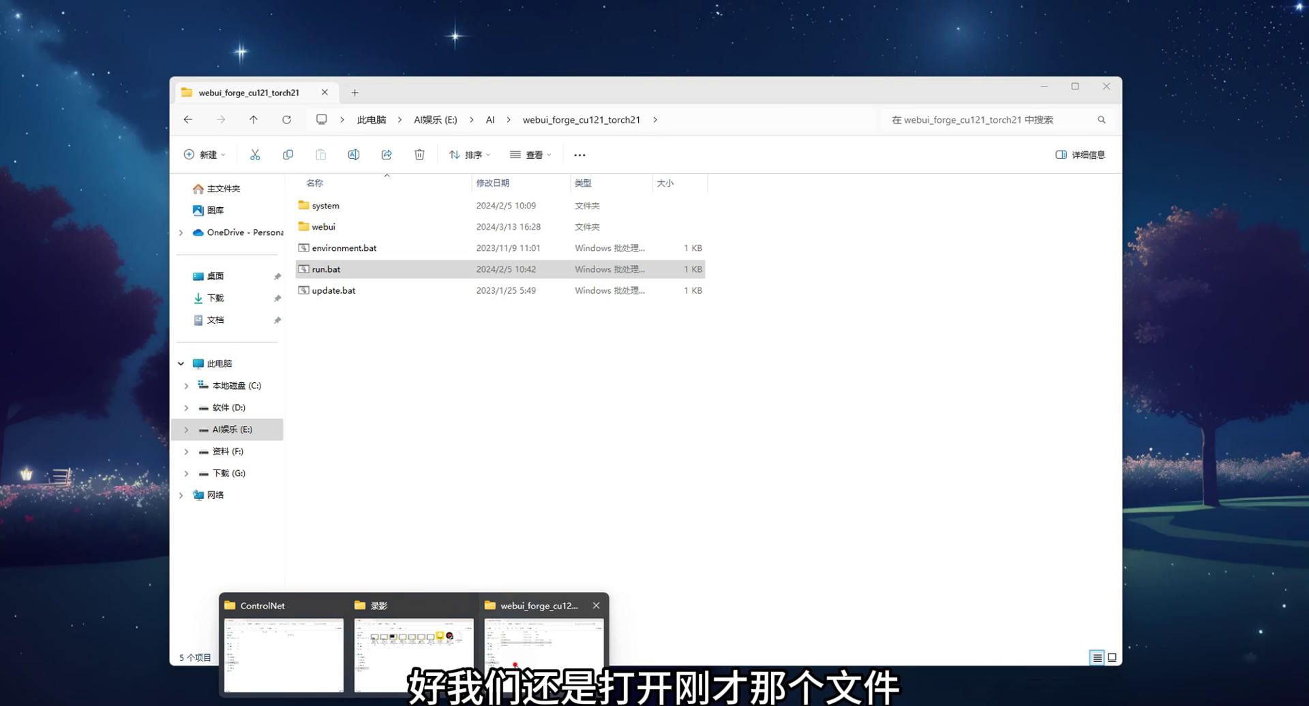
pyautogui.click(544, 632)
pyautogui.doubleClick(330, 216)
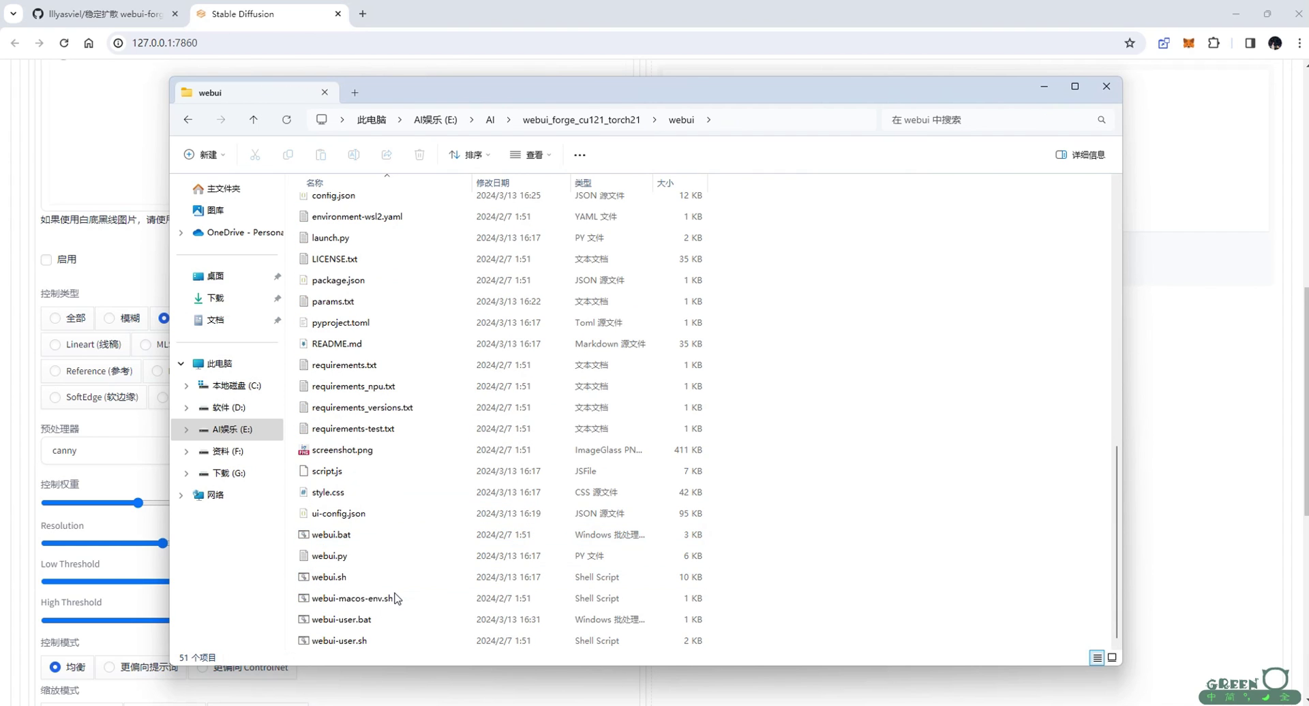
pyautogui.rightClick(361, 619)
pyautogui.click(395, 248)
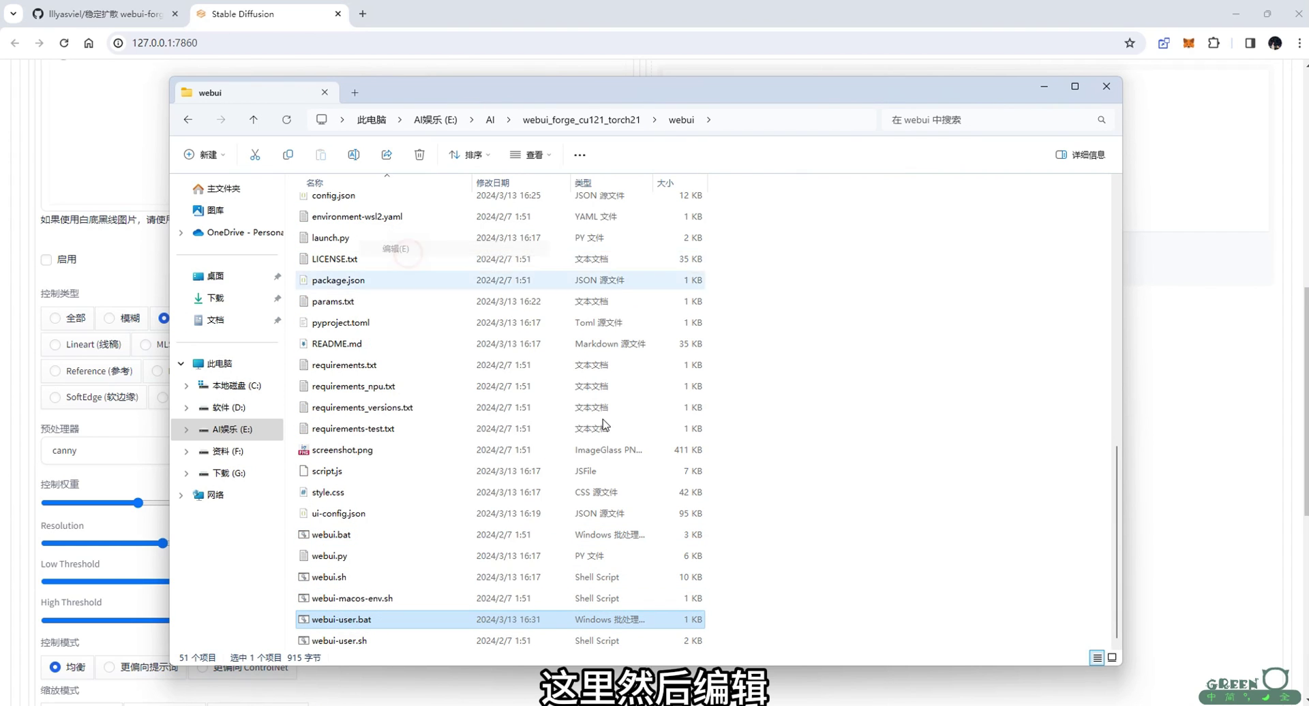
pyautogui.moveTo(721, 165); pyautogui.dragTo(664, 131)
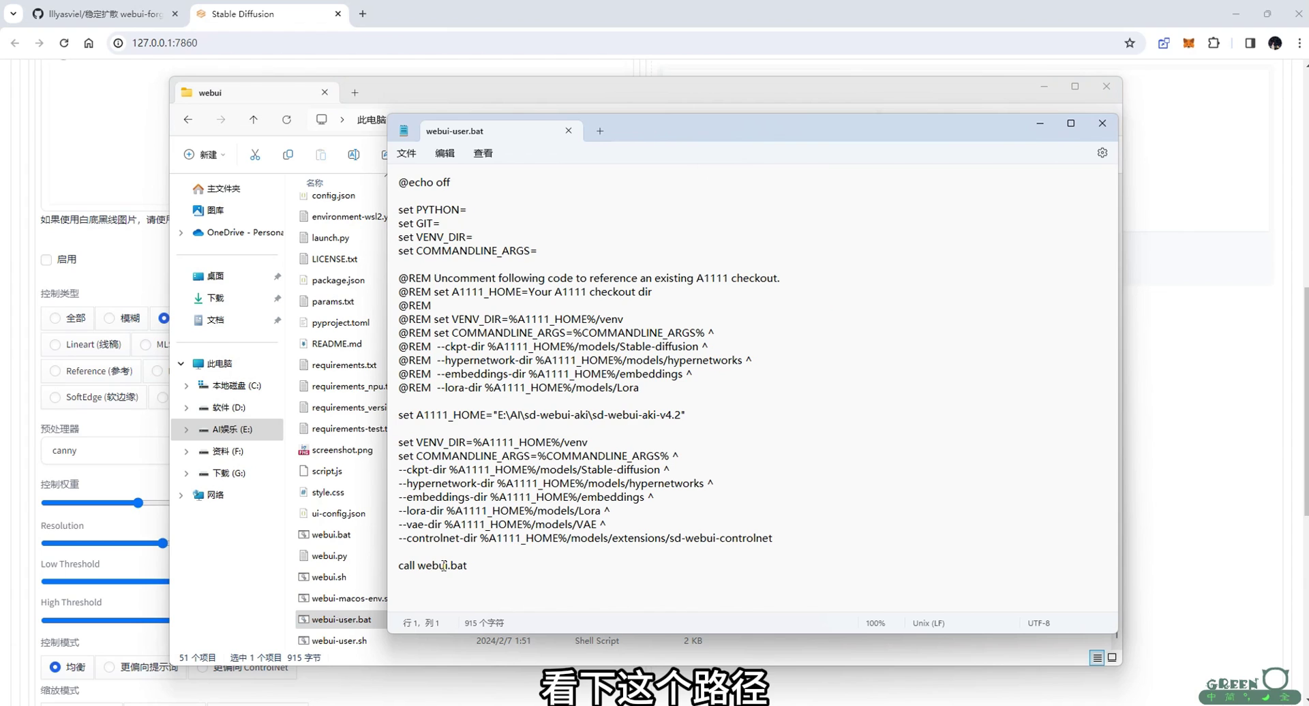
# Remove models from the --controlnet-dir path so it reads %A1111_HOME%/extensions/sd-webui-controlnet, and save webui-user.bat
pyautogui.moveTo(407, 540); pyautogui.dragTo(705, 542)
pyautogui.doubleClick(590, 538)
pyautogui.press('BackSpace')
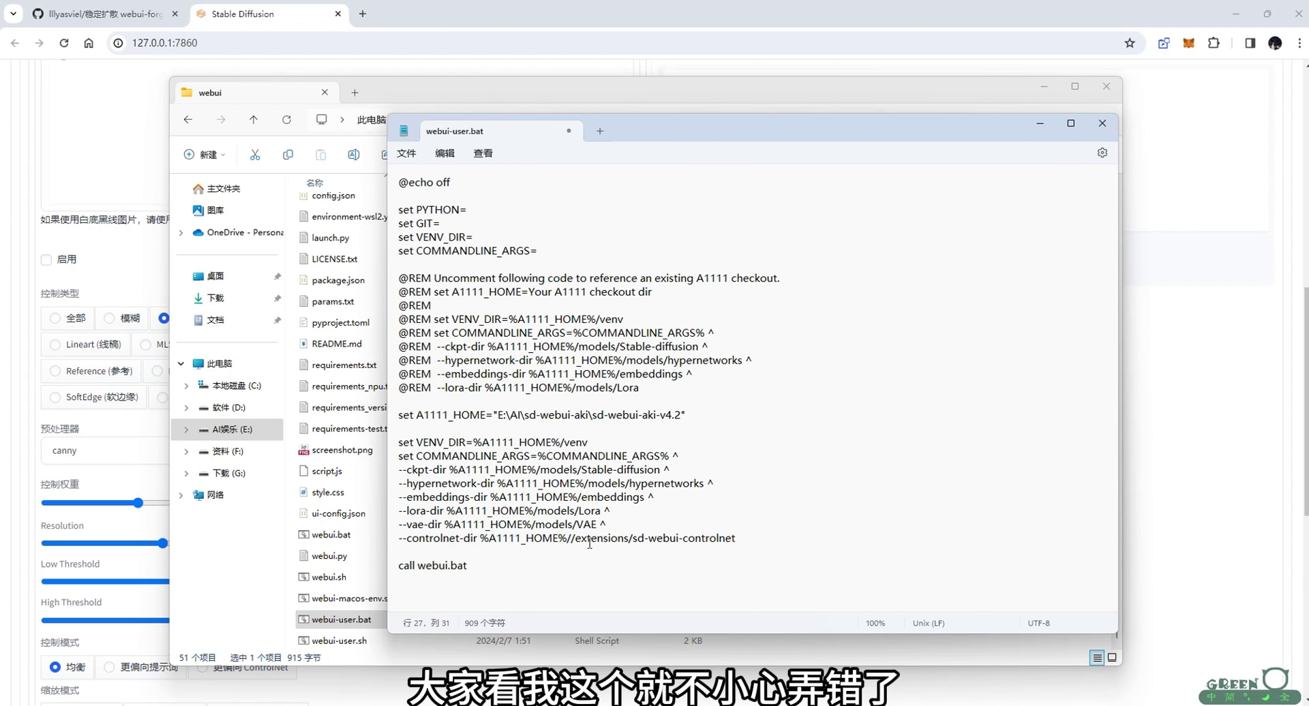
pyautogui.tripleClick(603, 541)
pyautogui.click(808, 538)
pyautogui.hotkey('ctrl', 's')
pyautogui.moveTo(585, 538); pyautogui.dragTo(793, 539)
# Close webui-user.bat and relaunch Forge with run.bat from the webui_forge_cu121_torch21 folder
pyautogui.click(1102, 122)
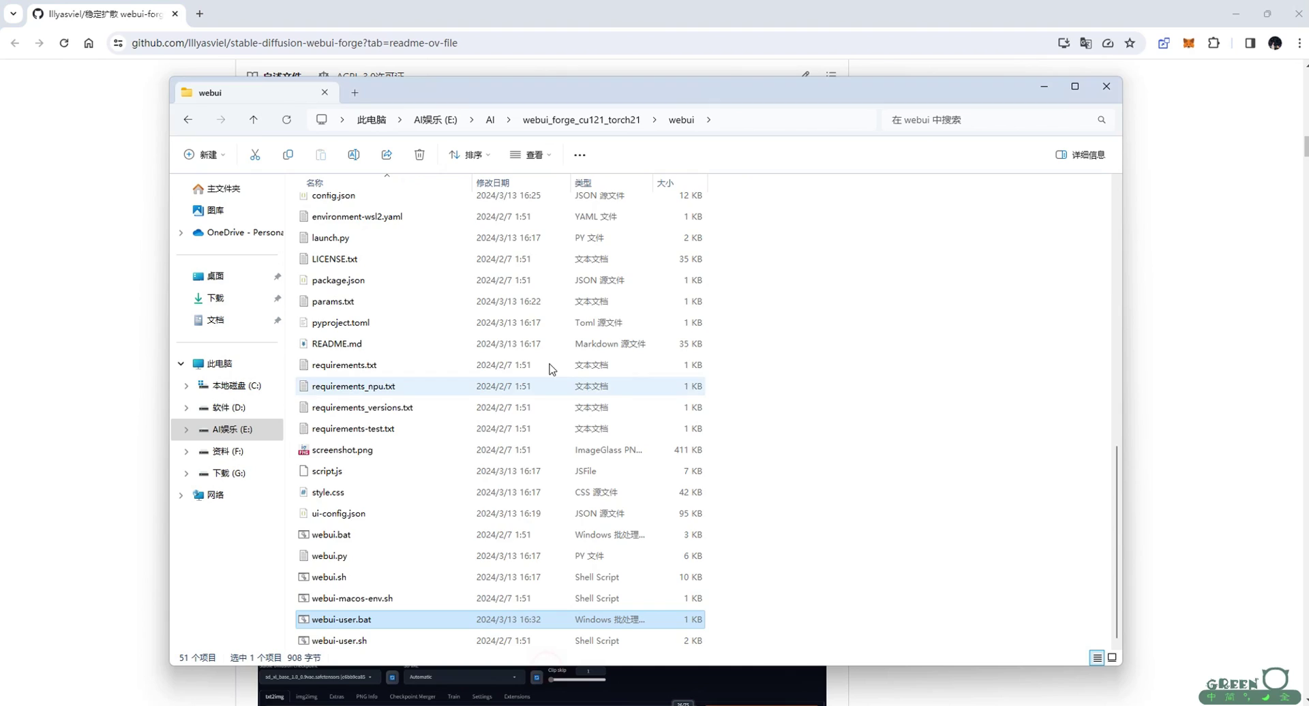
pyautogui.click(253, 119)
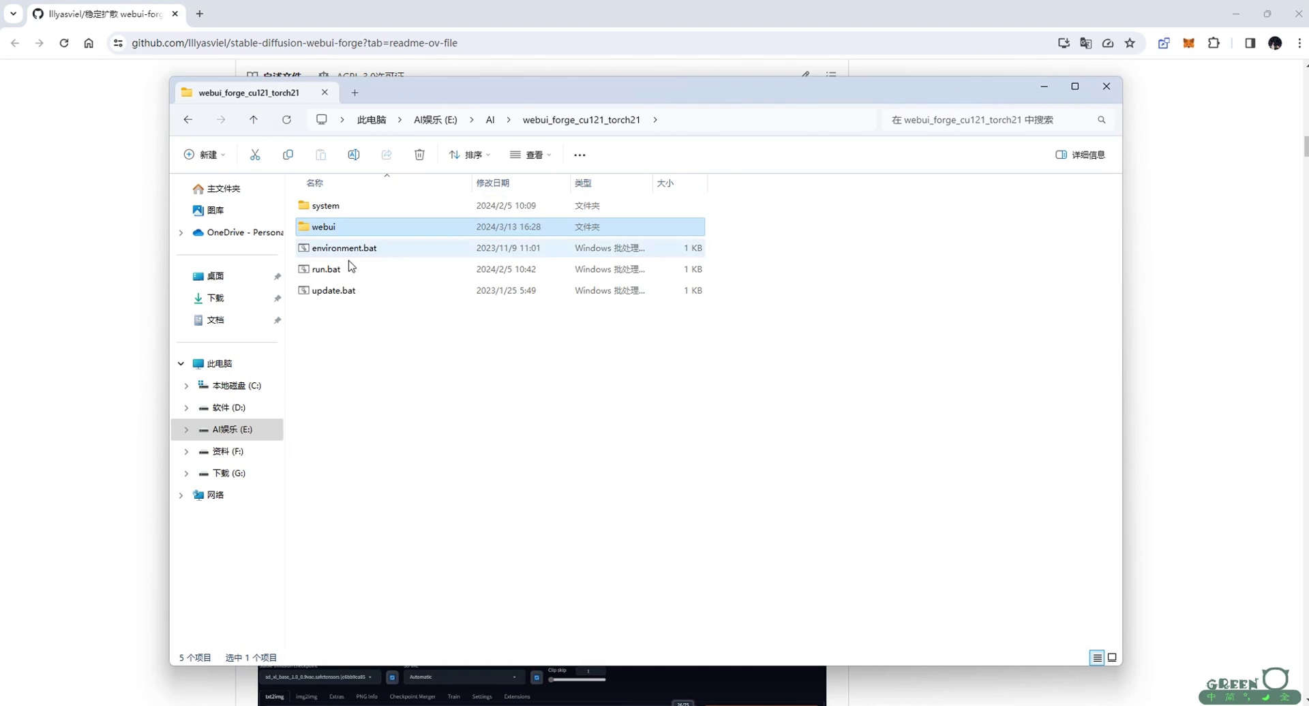
pyautogui.doubleClick(327, 269)
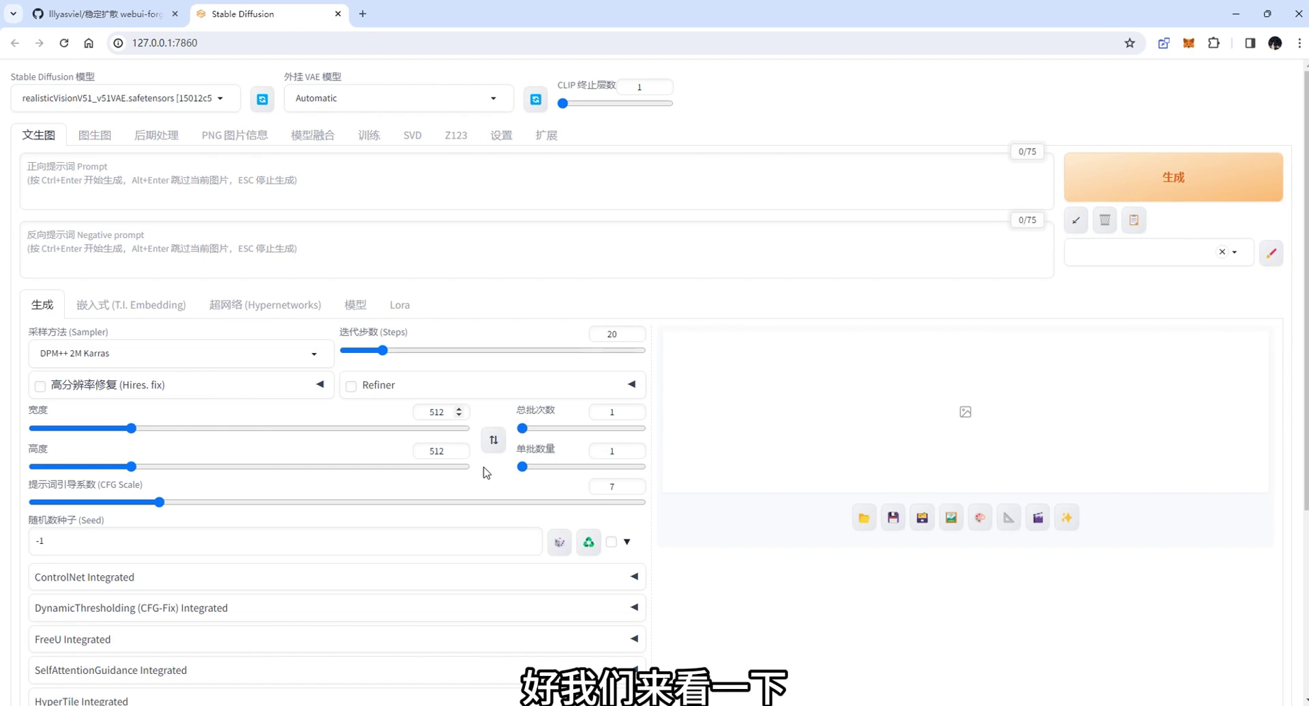
# Expand ControlNet Integrated, choose the Depth control type and list its available models
pyautogui.scroll(-3, 653, 504)
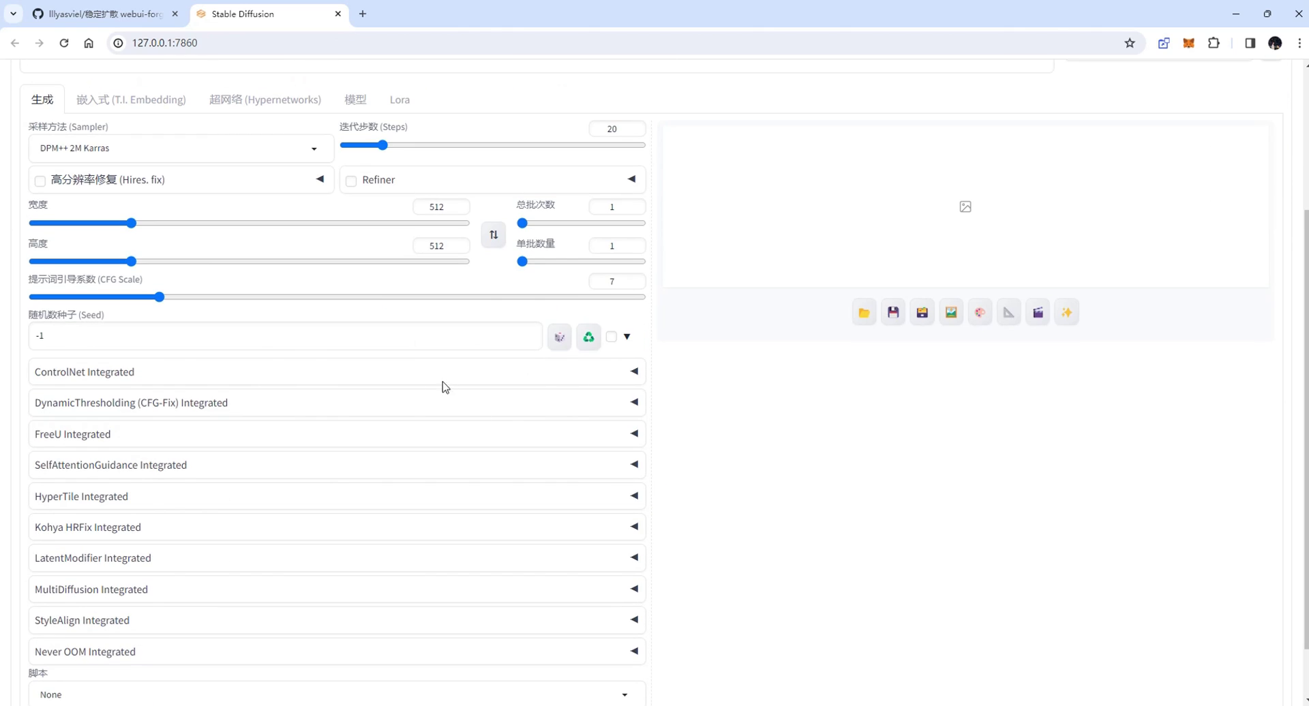
pyautogui.click(218, 373)
pyautogui.scroll(-4, 287, 467)
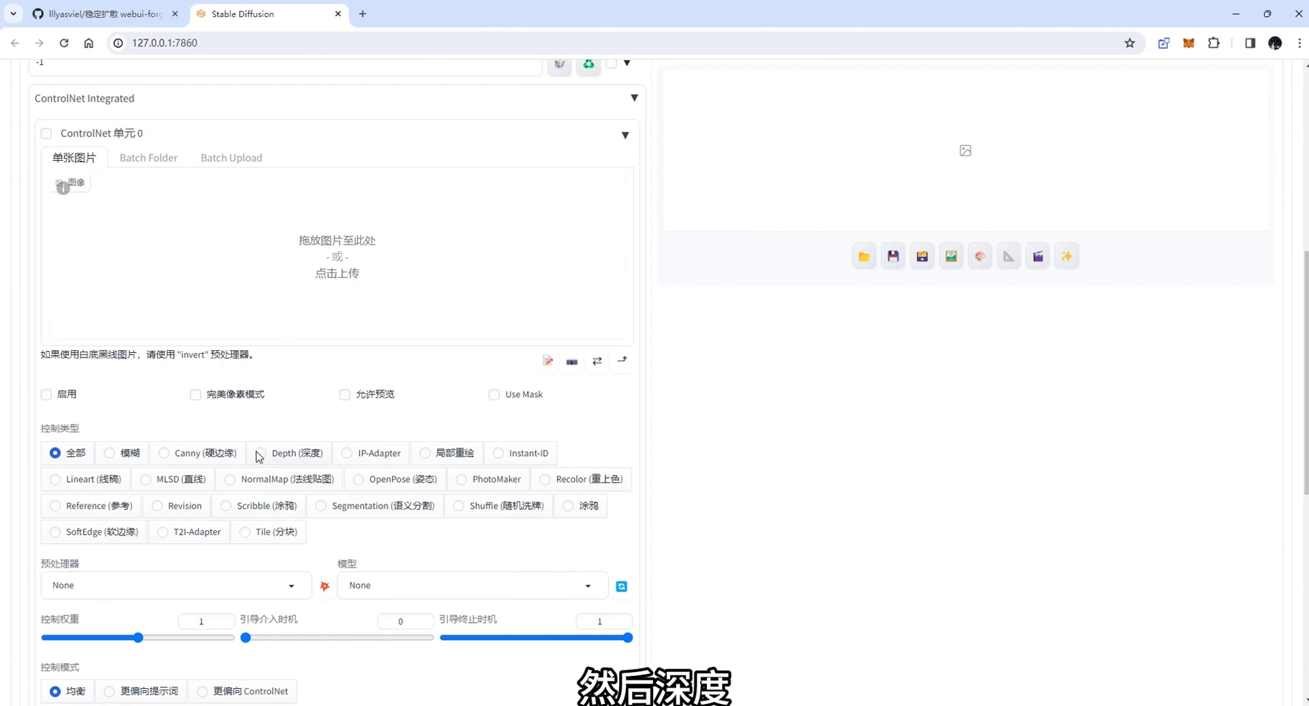
pyautogui.click(259, 455)
pyautogui.scroll(-3, 340, 443)
pyautogui.click(464, 378)
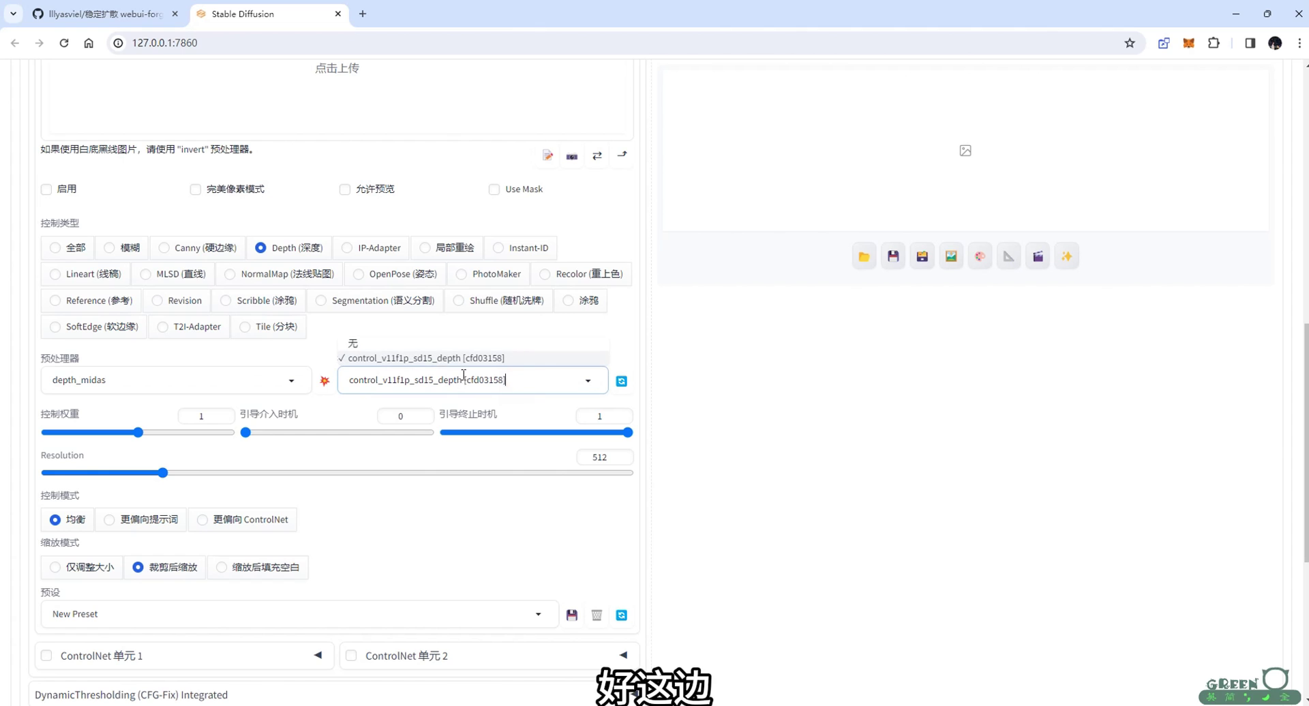
# Refresh the ControlNet model list and look through all models shared from the sd-webui-aki installation
pyautogui.click(621, 380)
pyautogui.click(476, 379)
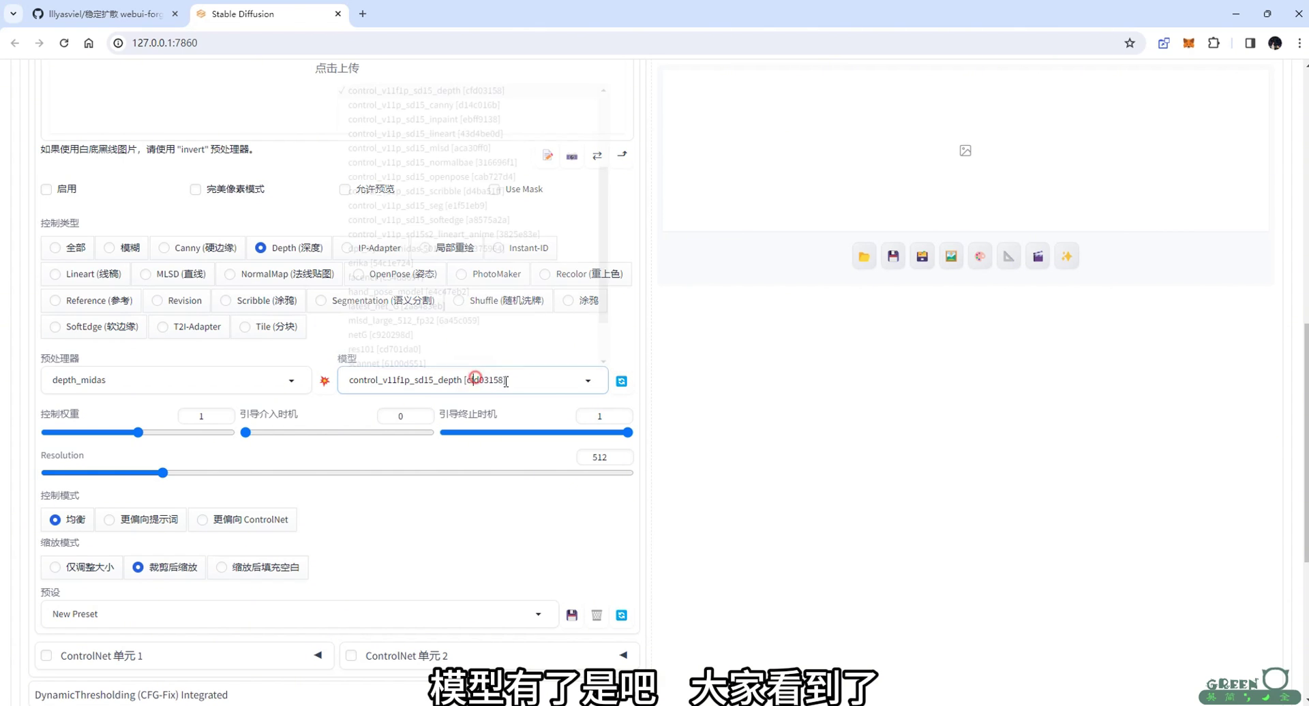
pyautogui.scroll(-3, 440, 243)
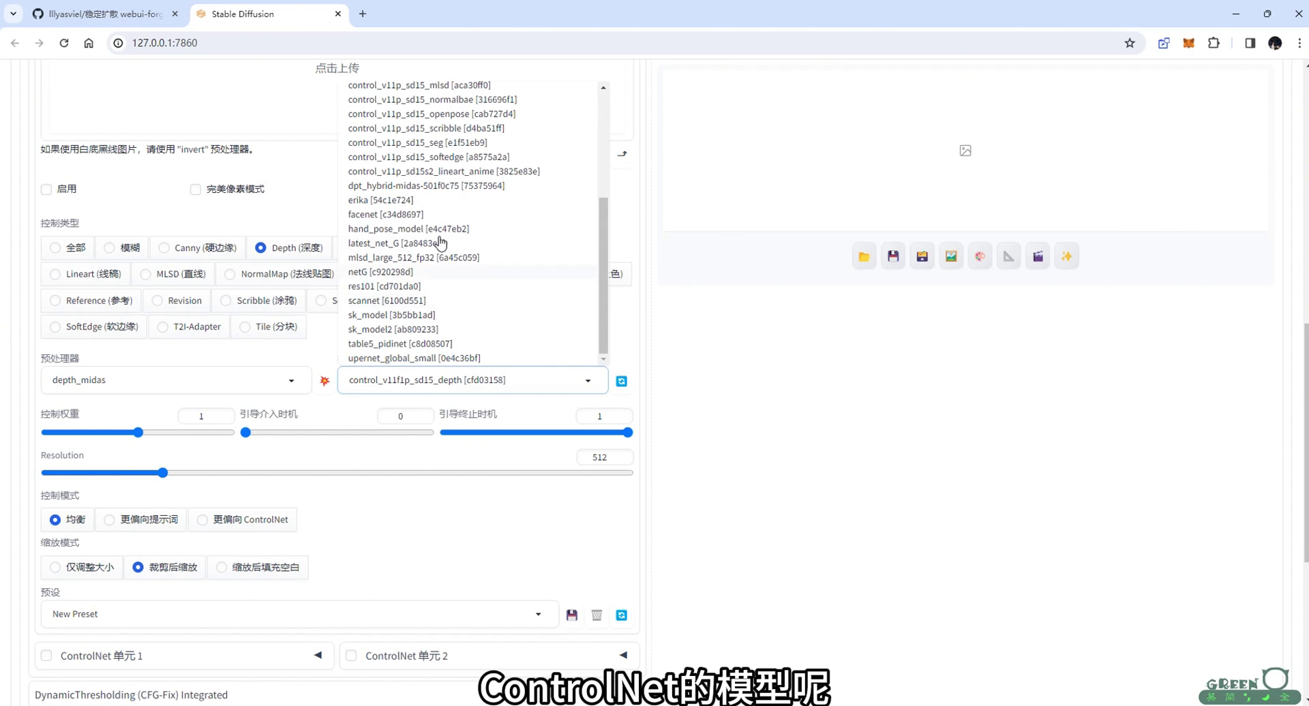
pyautogui.click(660, 398)
# Generate a test image with empty prompts and the current realisticVisionV51_v51VAE checkpoint
pyautogui.scroll(10, 648, 396)
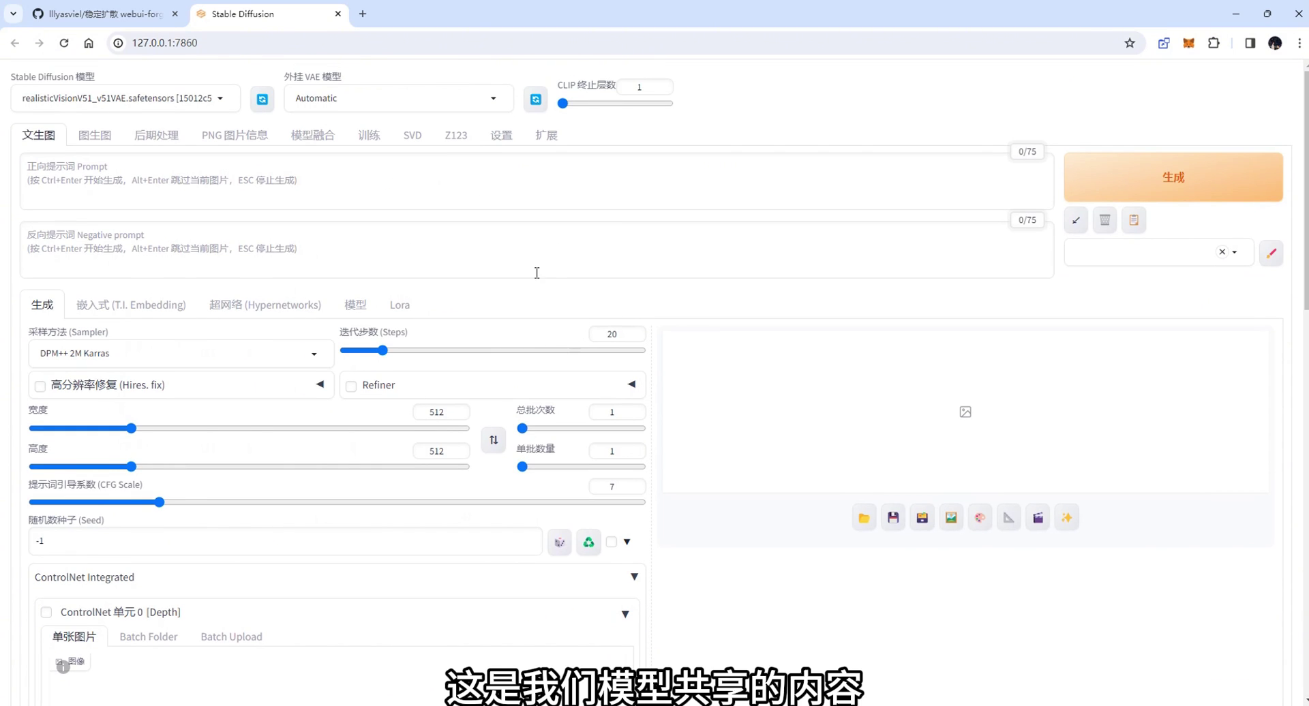
pyautogui.click(315, 182)
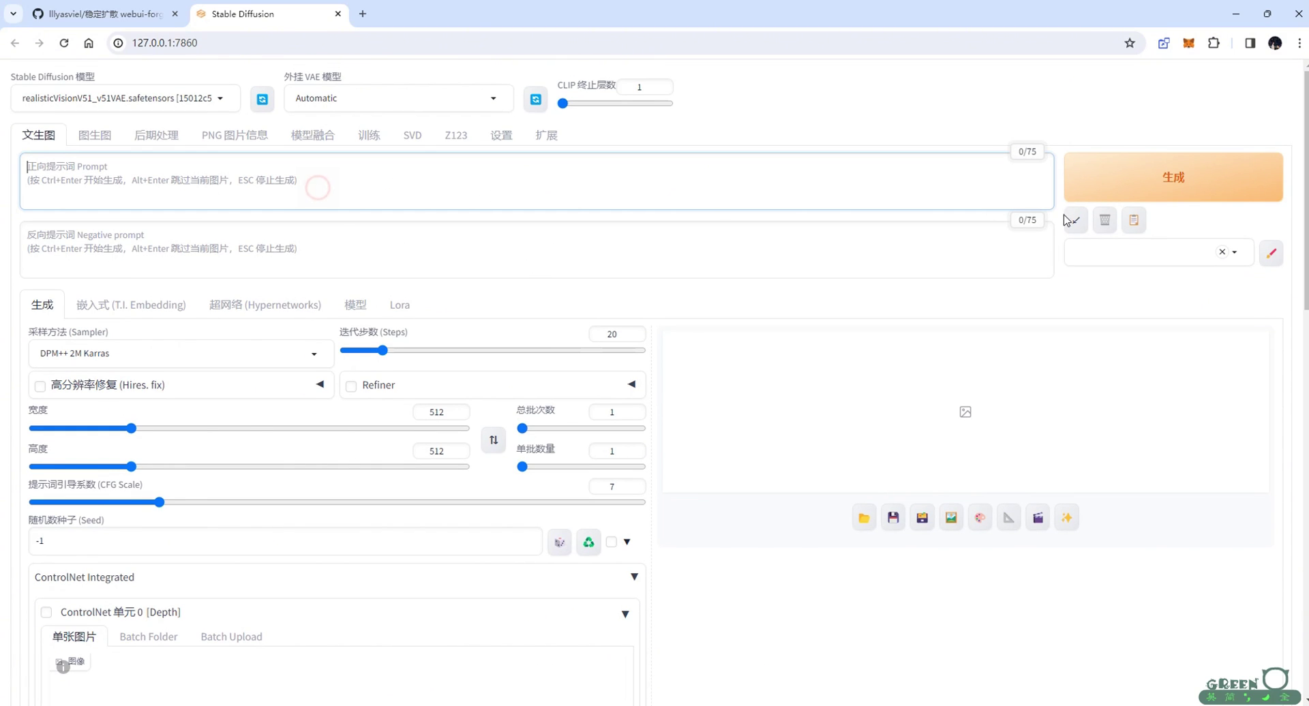
pyautogui.click(1168, 180)
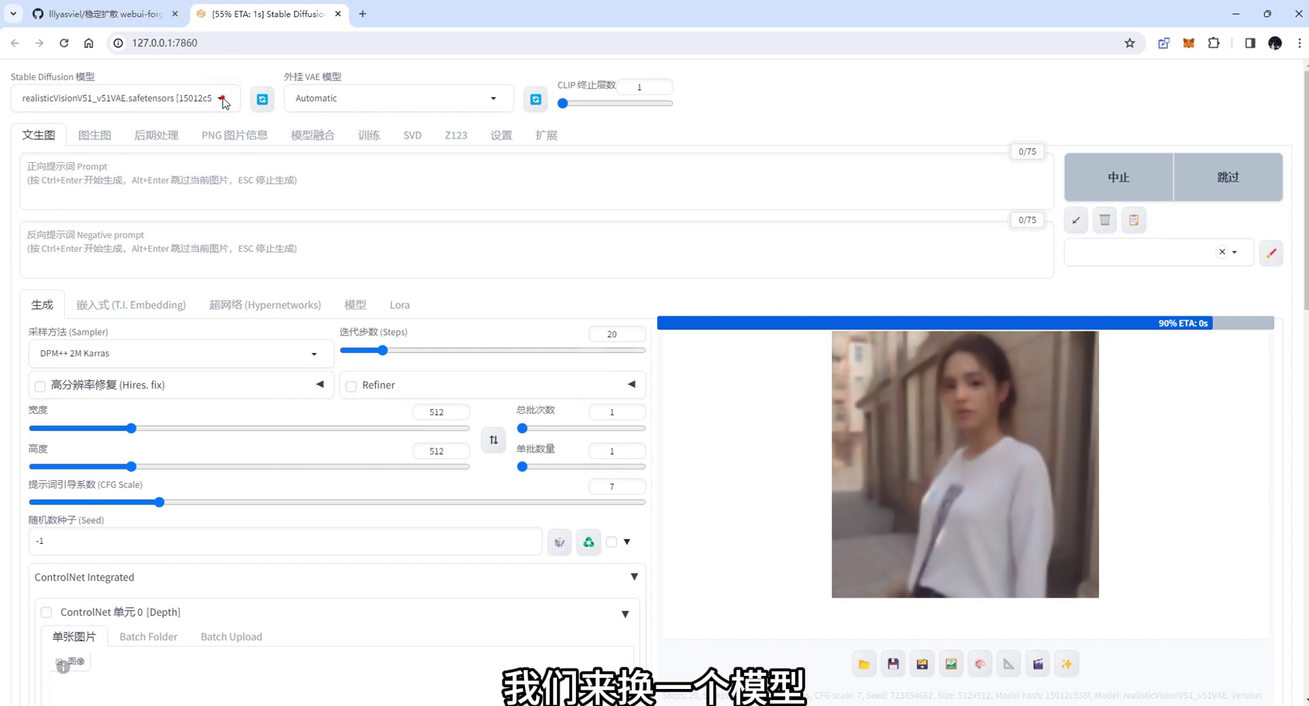
# Select the majicmixRealistic_v7 checkpoint and the vae-ft-mse-840000-ema-pruned VAE, and generate another test image
pyautogui.click(136, 97)
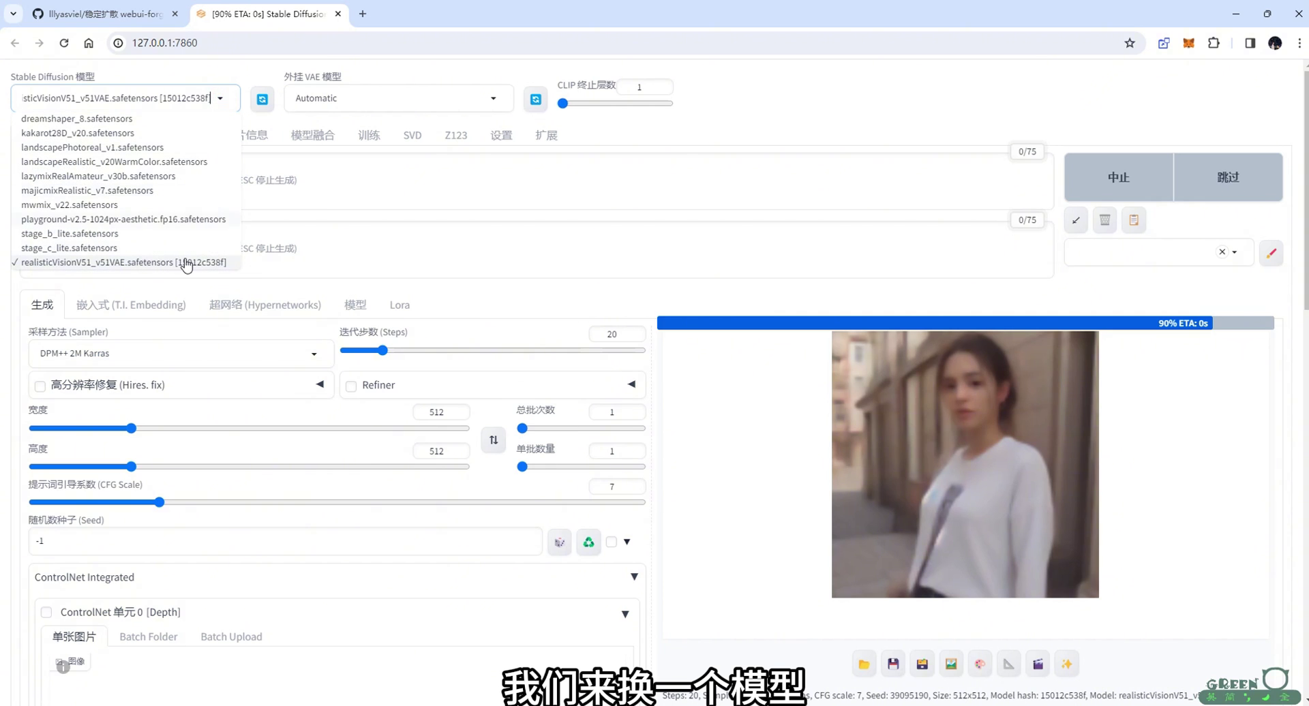
pyautogui.click(43, 192)
pyautogui.click(497, 103)
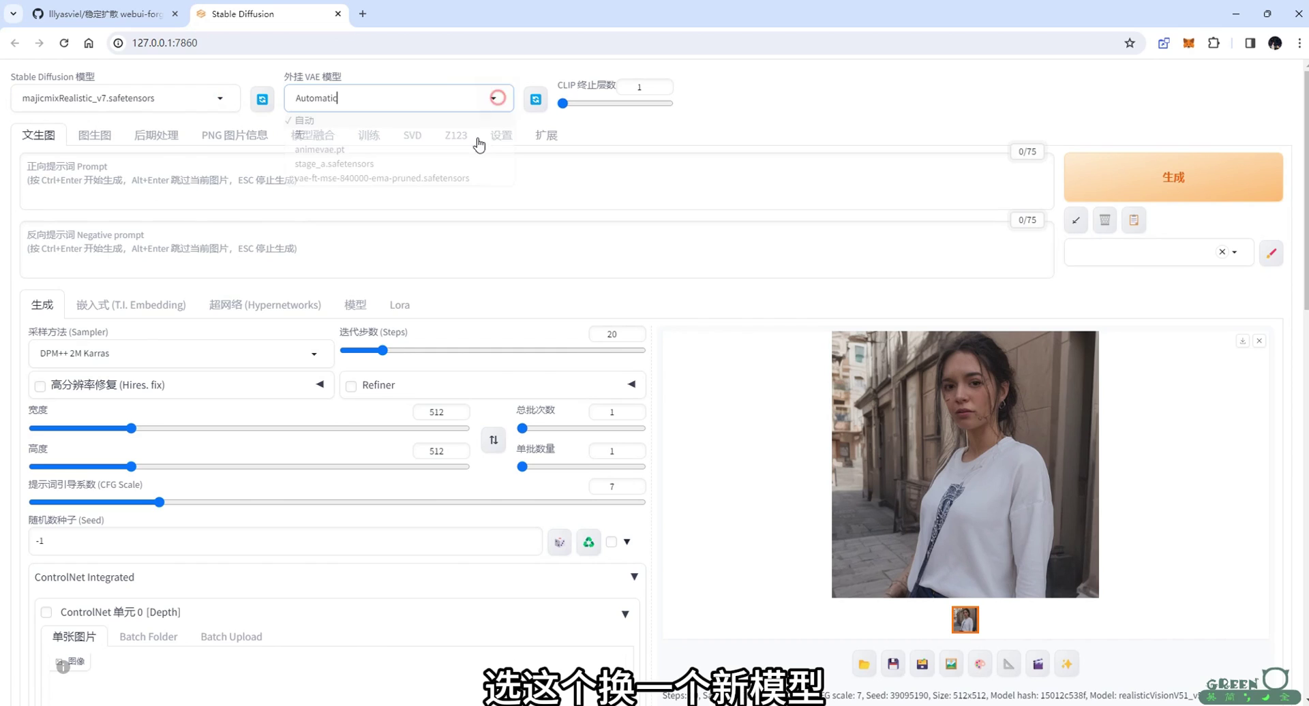
pyautogui.click(337, 176)
pyautogui.hotkey('ctrl', 'Return')
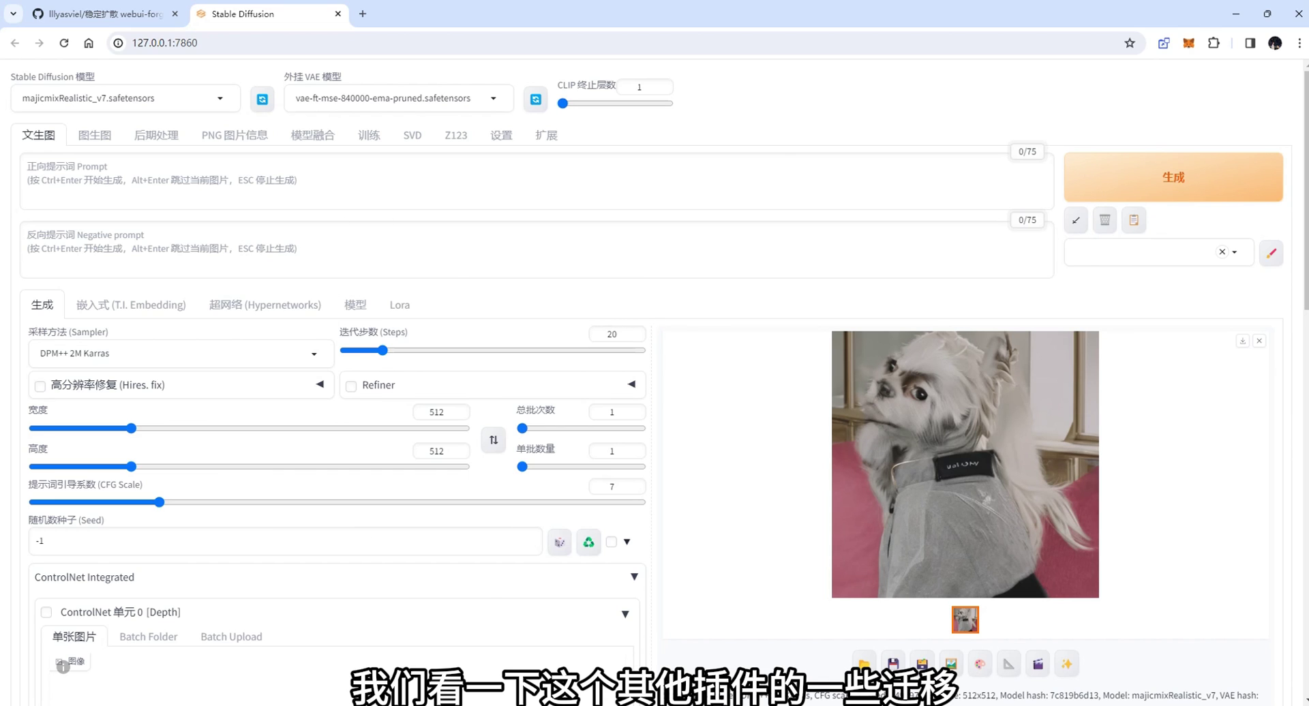
# Open the extensions folder of sd-webui-aki-v4.2 and copy all extension folders, from a1111-sd-webui-lycoris through stable-diffusion-webui-wd14-tagger
pyautogui.click(327, 654)
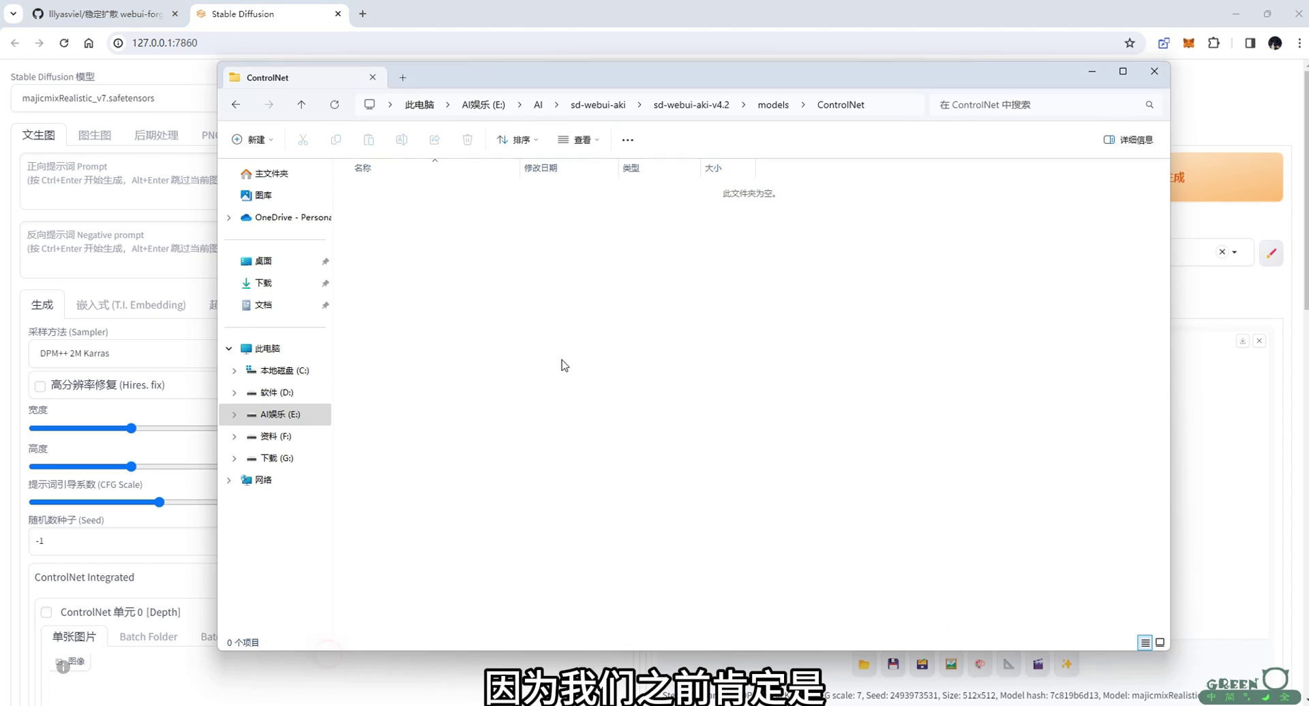
pyautogui.click(598, 104)
pyautogui.doubleClick(392, 190)
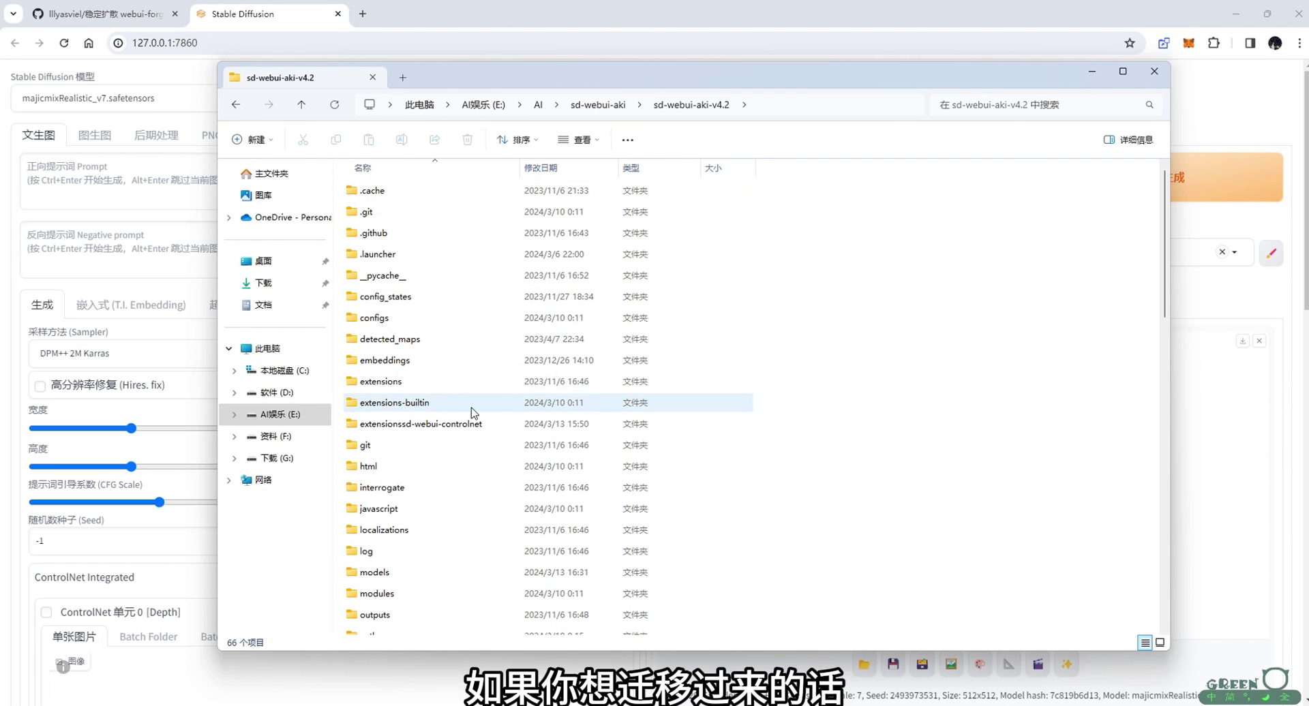
pyautogui.click(390, 387)
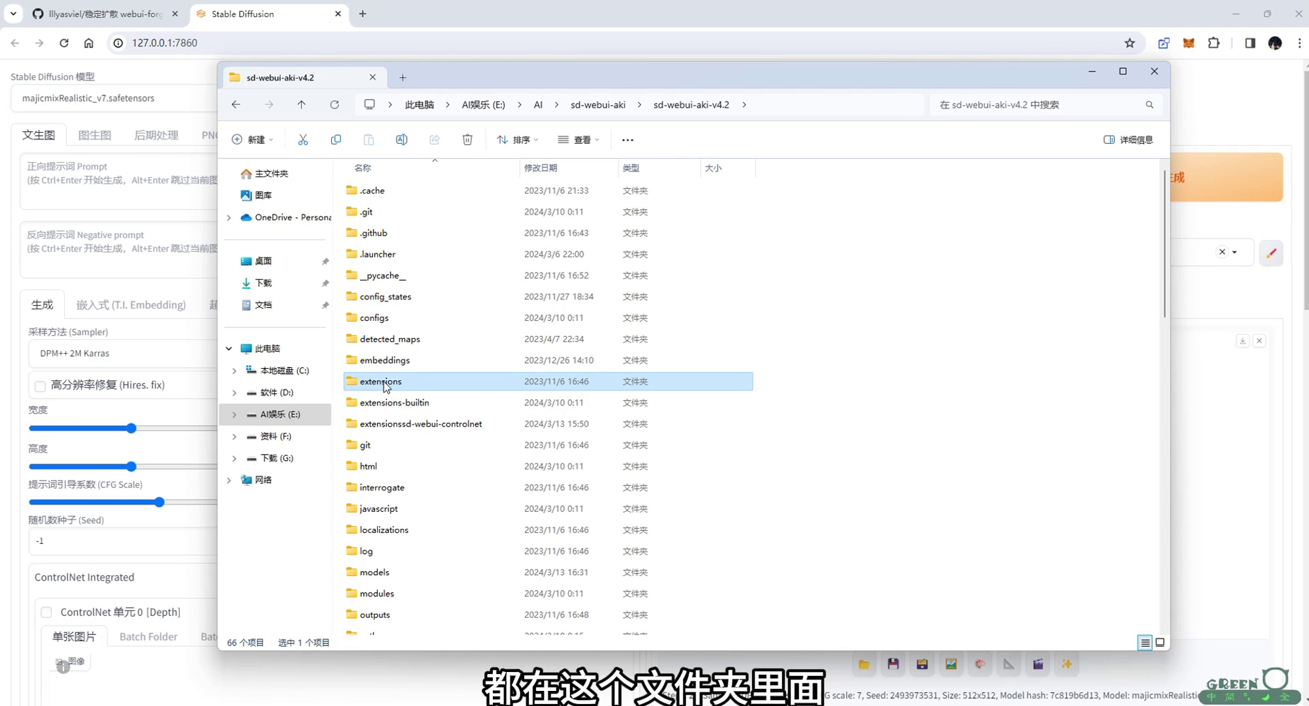
pyautogui.doubleClick(389, 387)
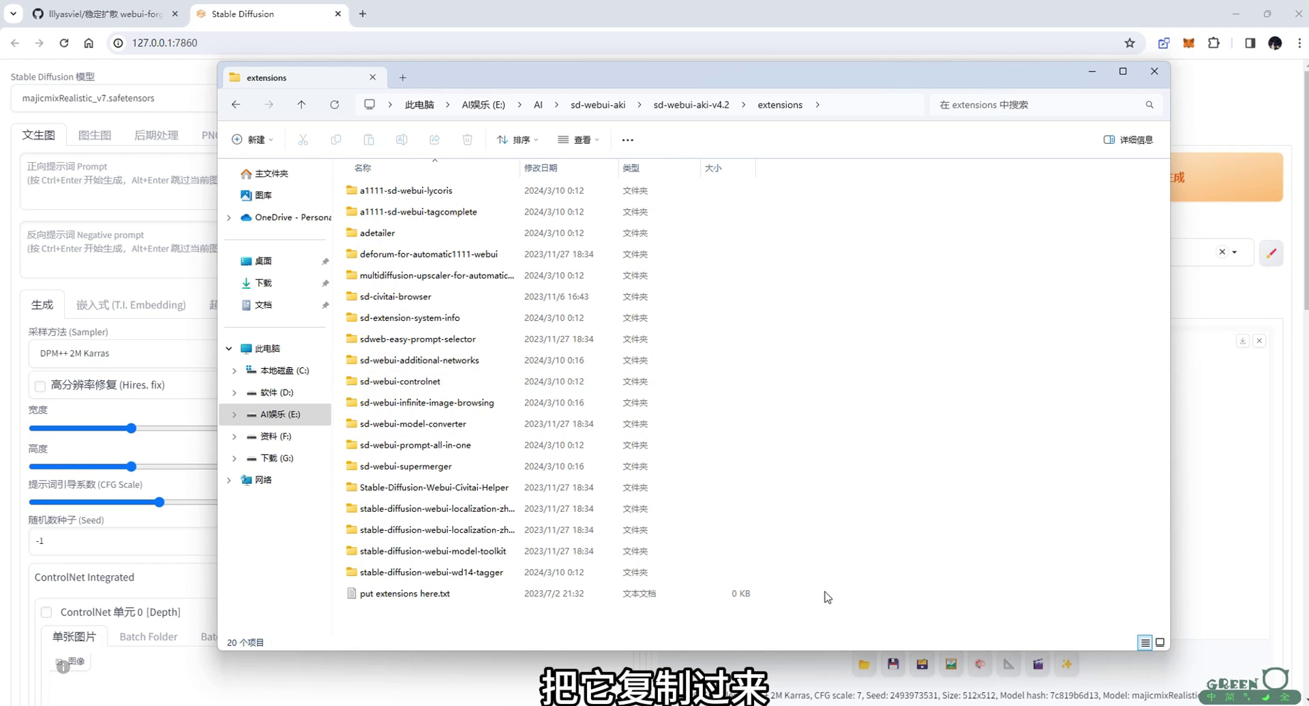
pyautogui.click(600, 574)
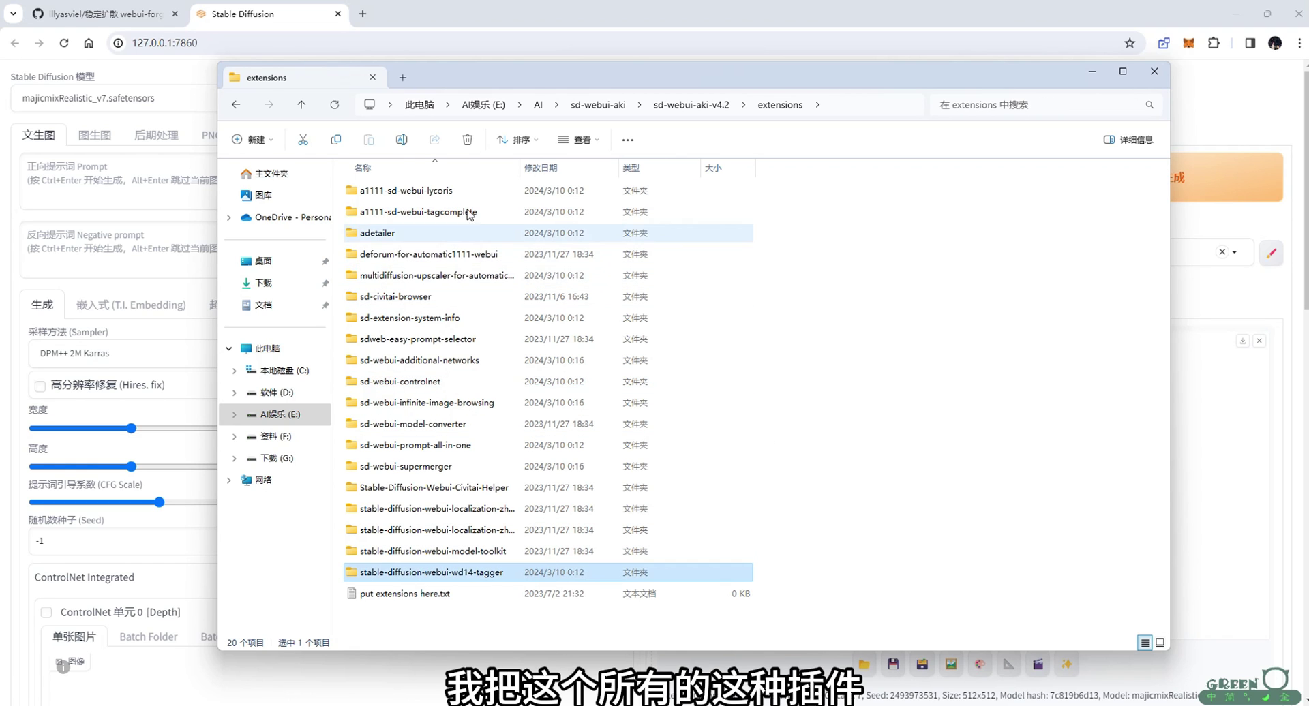
pyautogui.keyDown('shift'); pyautogui.click(454, 193); pyautogui.keyUp('shift')
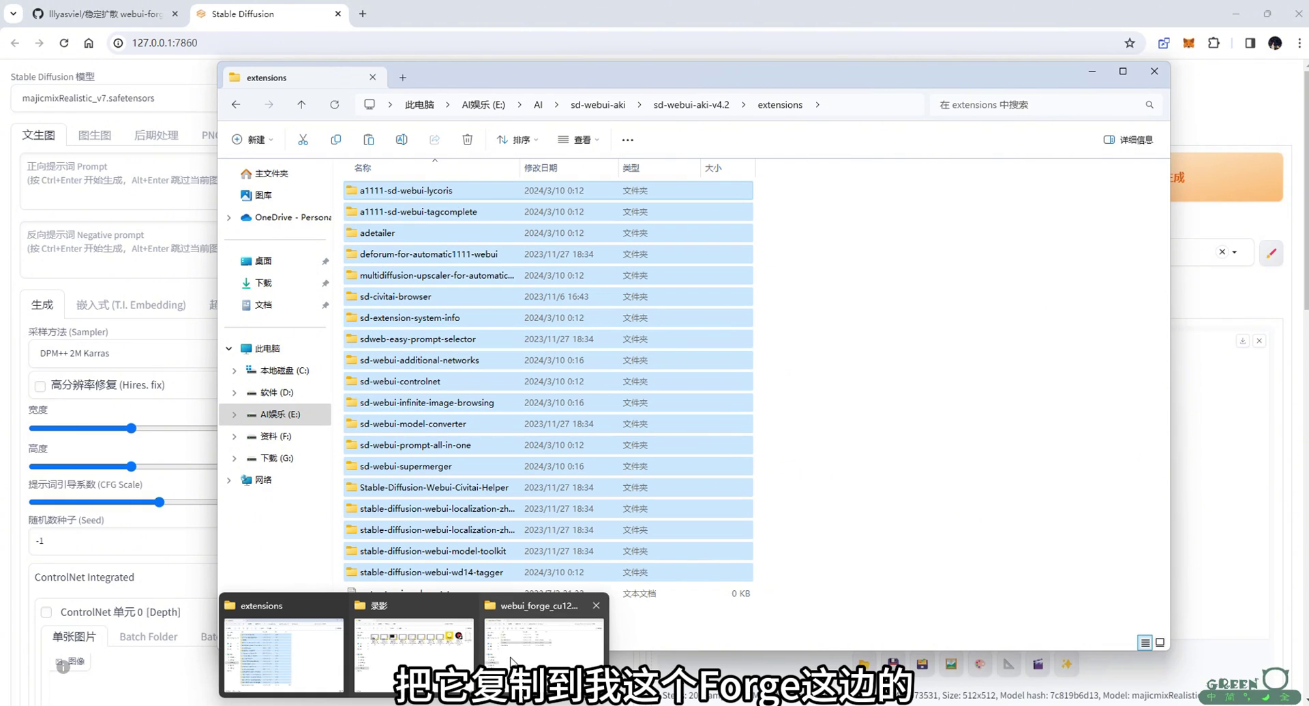
# Paste the copied extension folders into Forge's webui\extensions folder
pyautogui.click(512, 655)
pyautogui.doubleClick(356, 227)
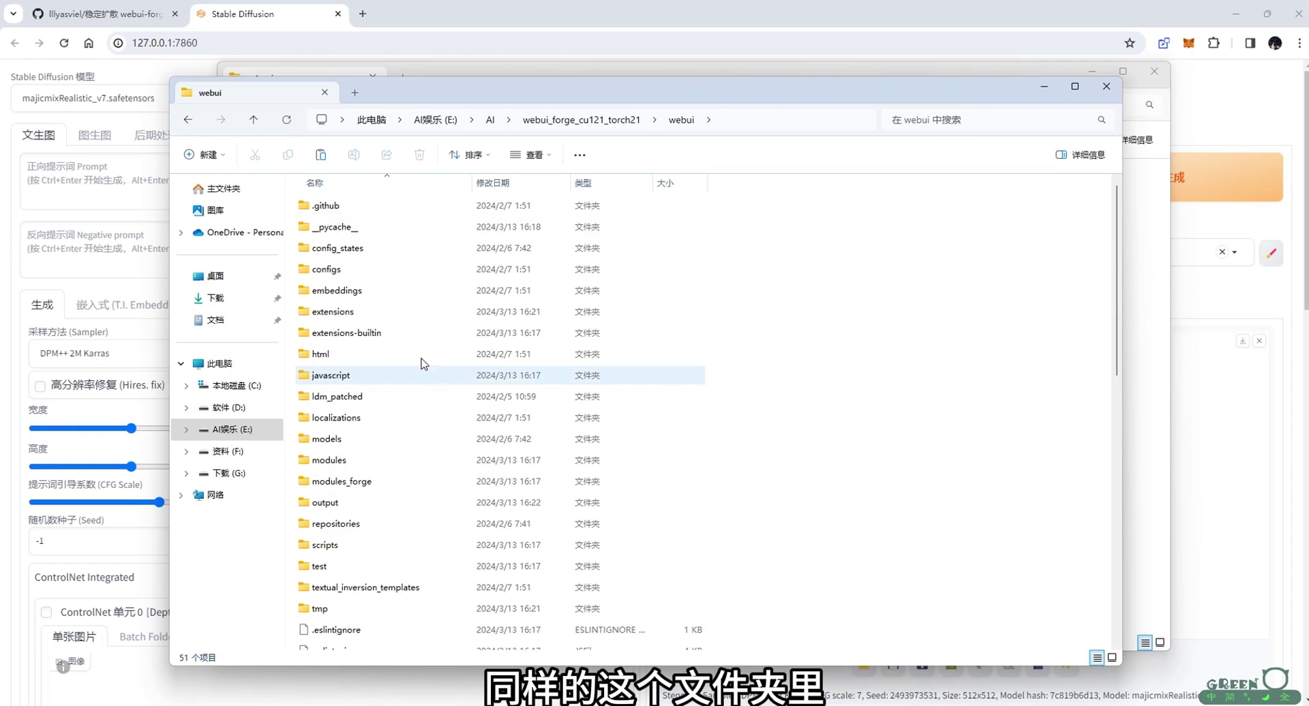
pyautogui.doubleClick(346, 312)
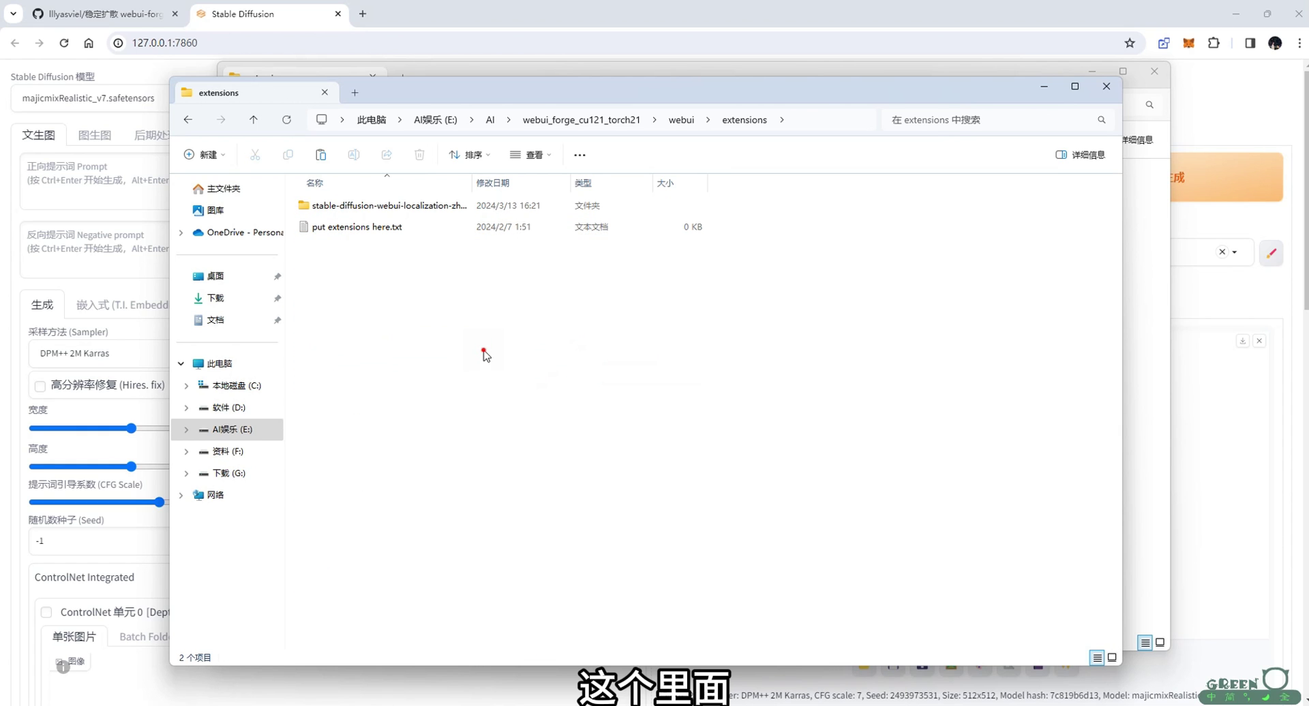
pyautogui.click(447, 209)
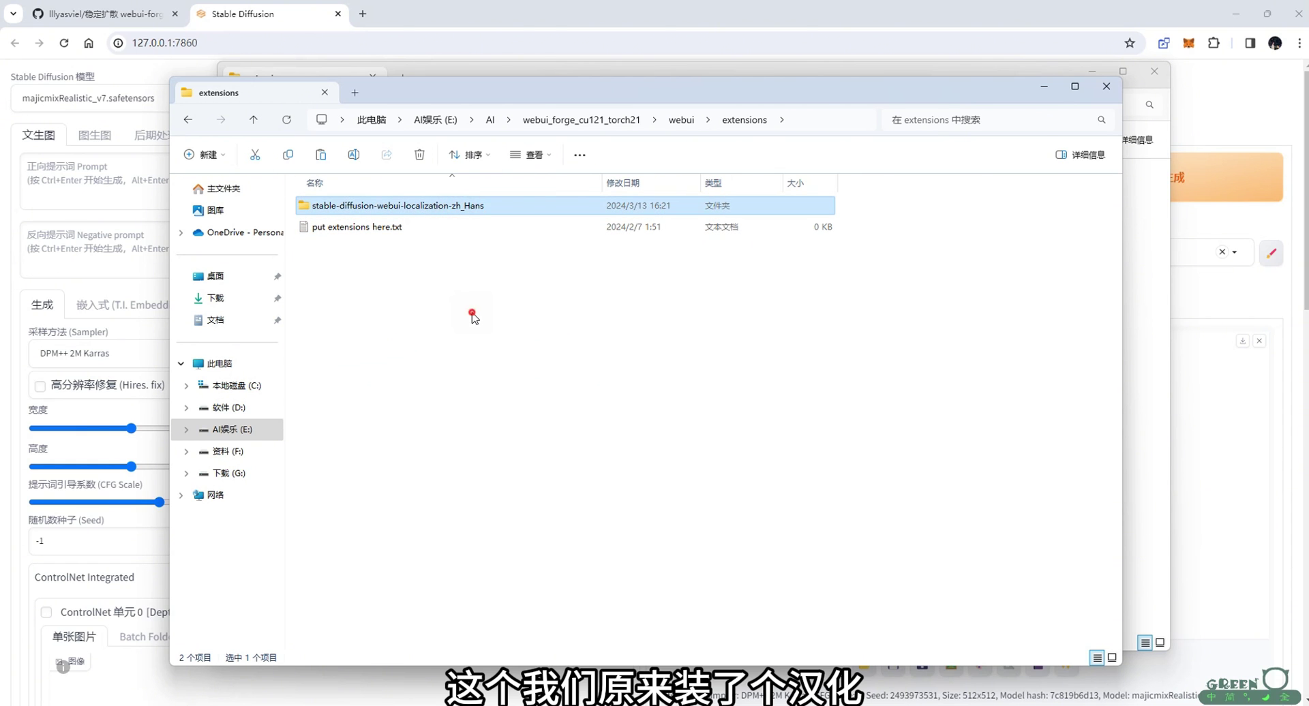
pyautogui.click(472, 317)
pyautogui.hotkey('ctrl', 'v')
pyautogui.moveTo(695, 178); pyautogui.dragTo(703, 282)
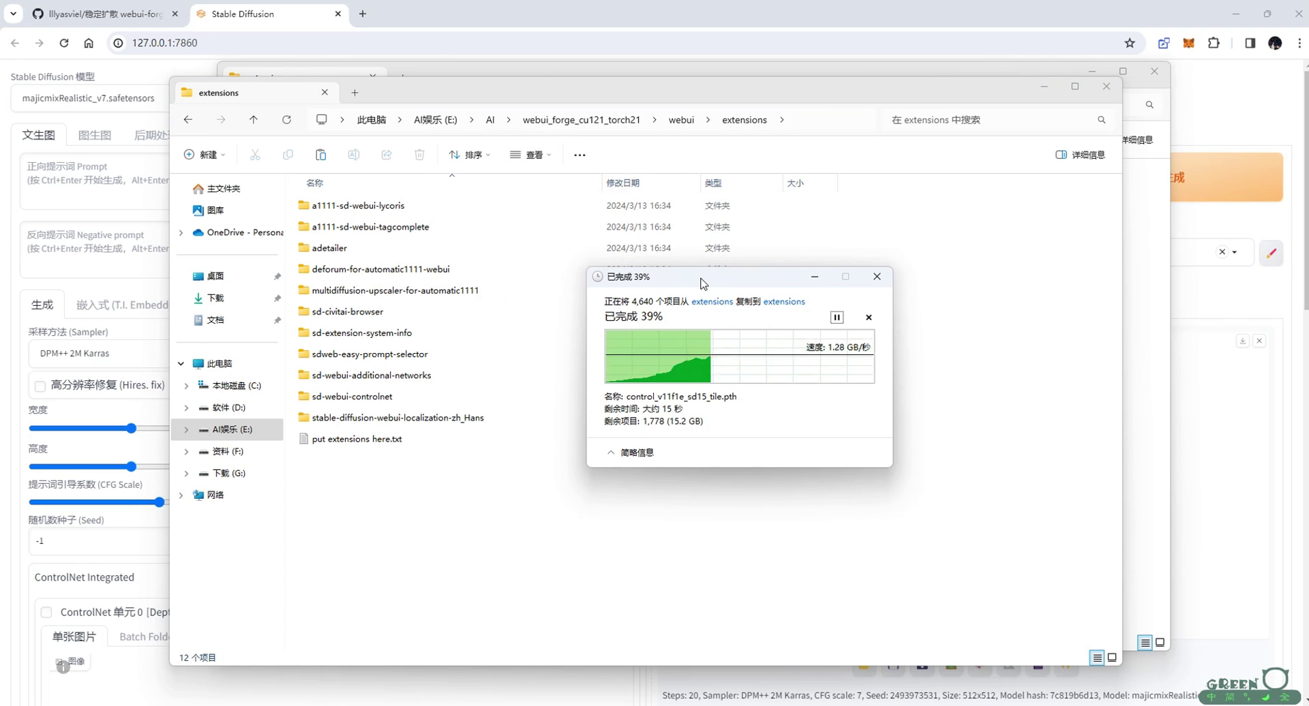